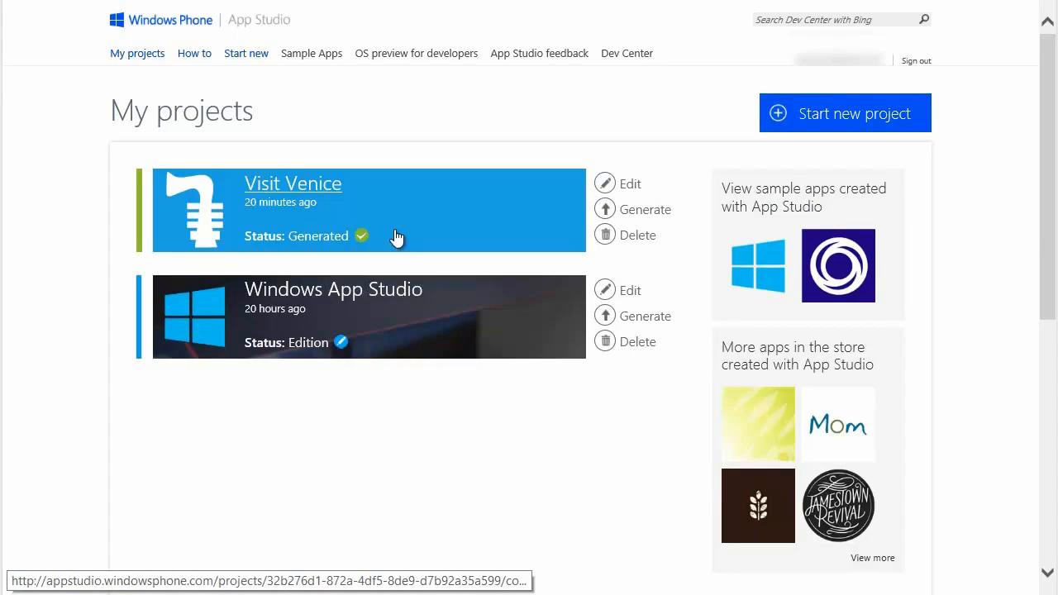
Open the Visit Venice project and preview its Pictures section in Windows Preview, returning to the main sections
{"action": "left_click", "coordinate": [335, 192]}
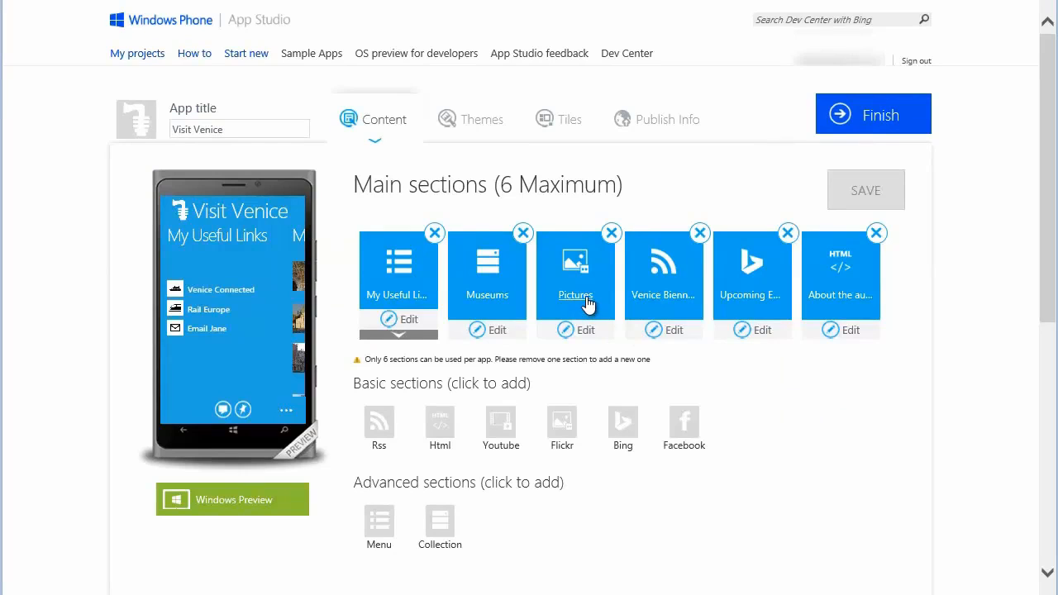
{"action": "left_click", "coordinate": [579, 297]}
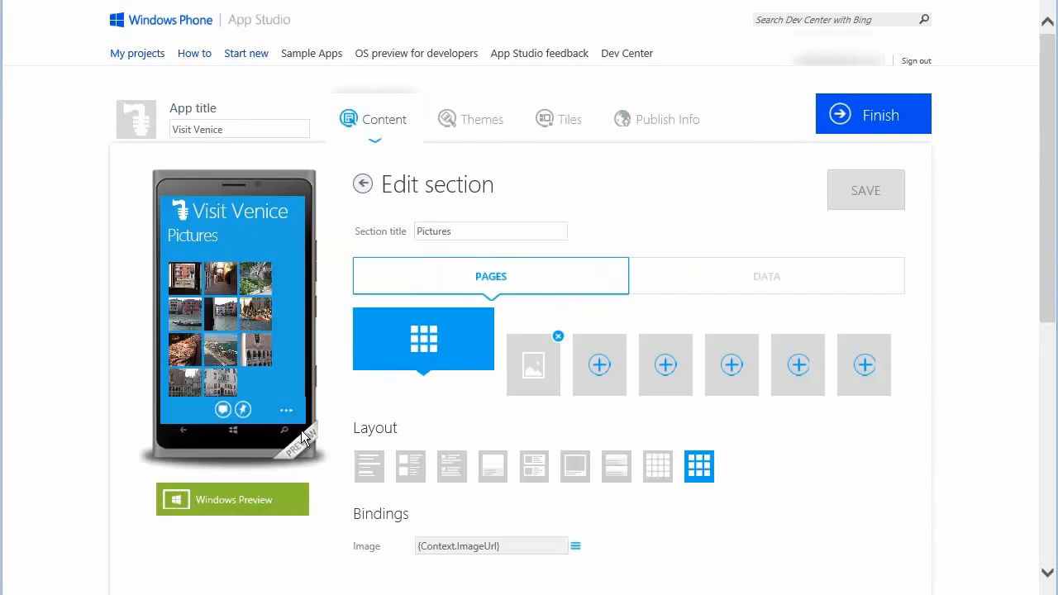
{"action": "left_click", "coordinate": [250, 508]}
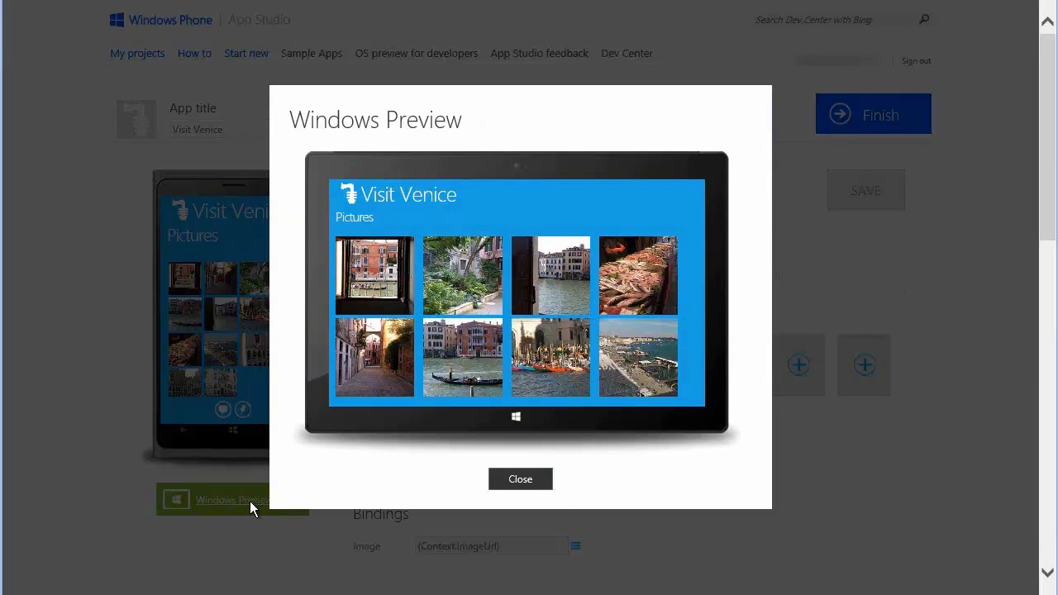
{"action": "left_click", "coordinate": [521, 482]}
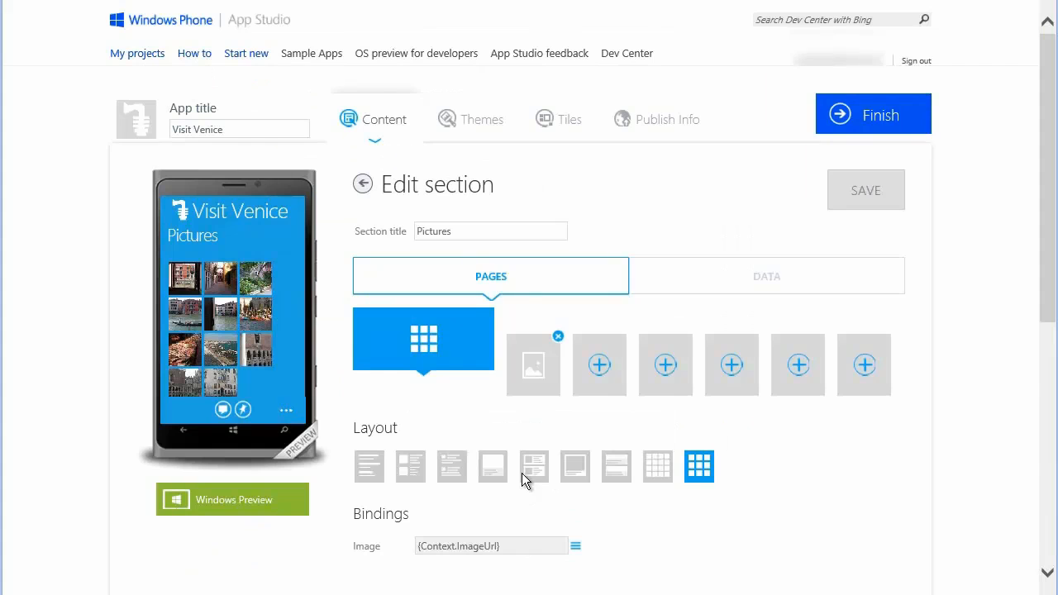
{"action": "left_click", "coordinate": [364, 185]}
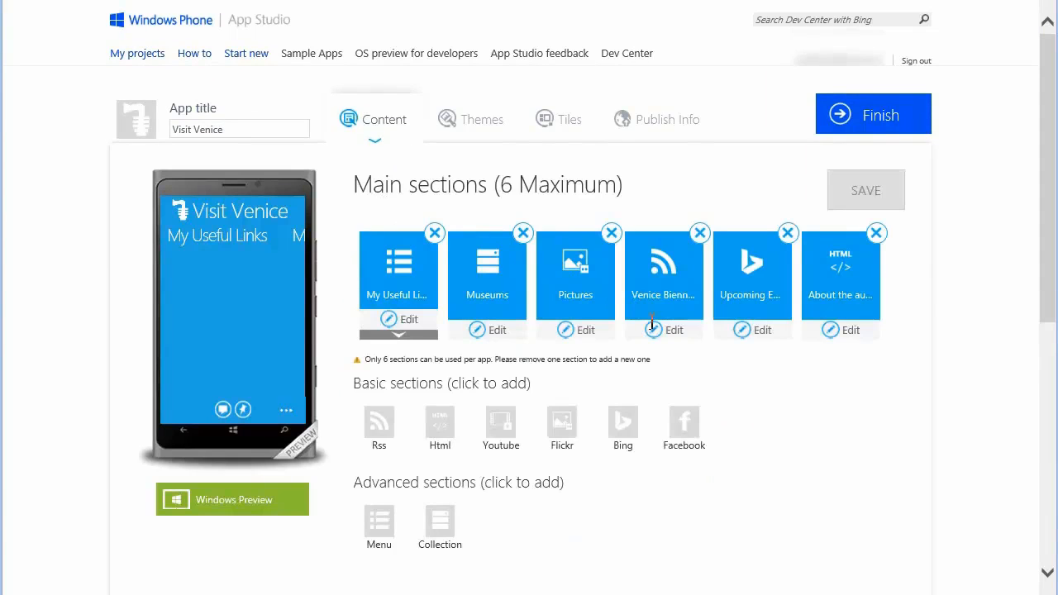
Check the Venice Biennale section in Windows Preview and return to the main sections
{"action": "left_click", "coordinate": [689, 304]}
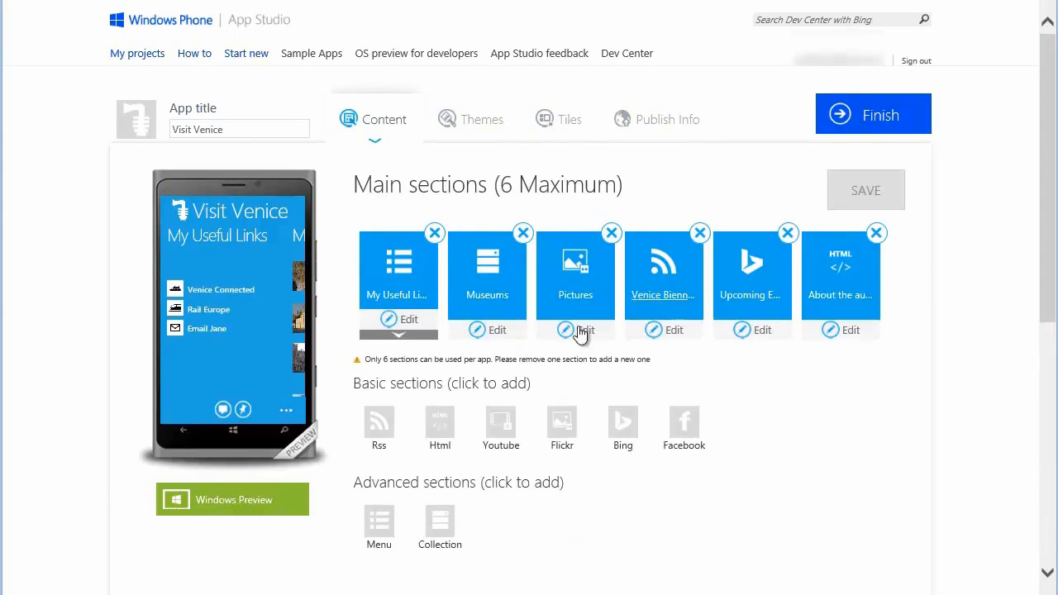
{"action": "left_click", "coordinate": [265, 494]}
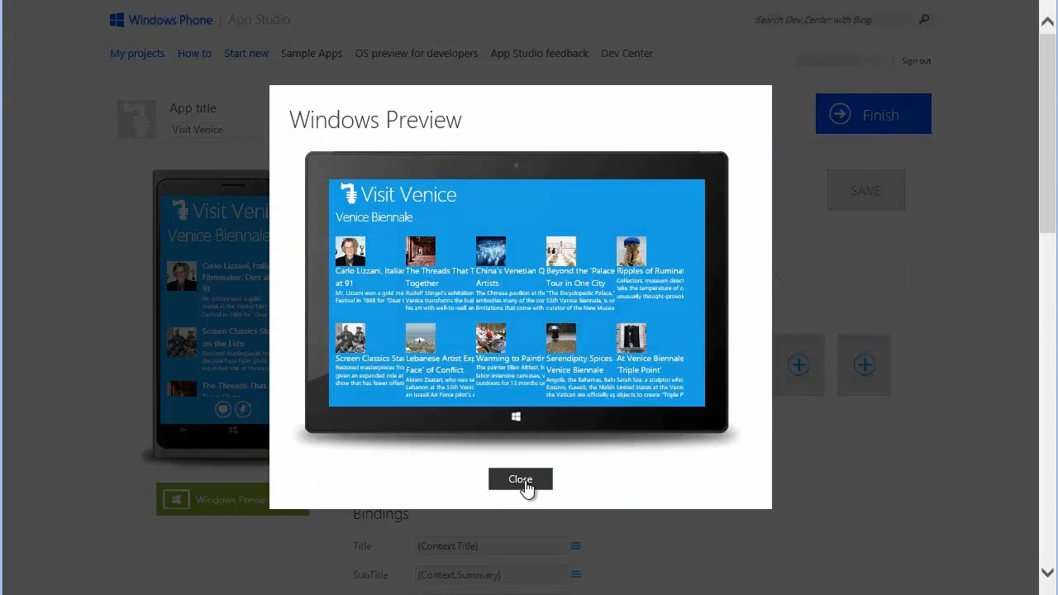
{"action": "left_click", "coordinate": [522, 481]}
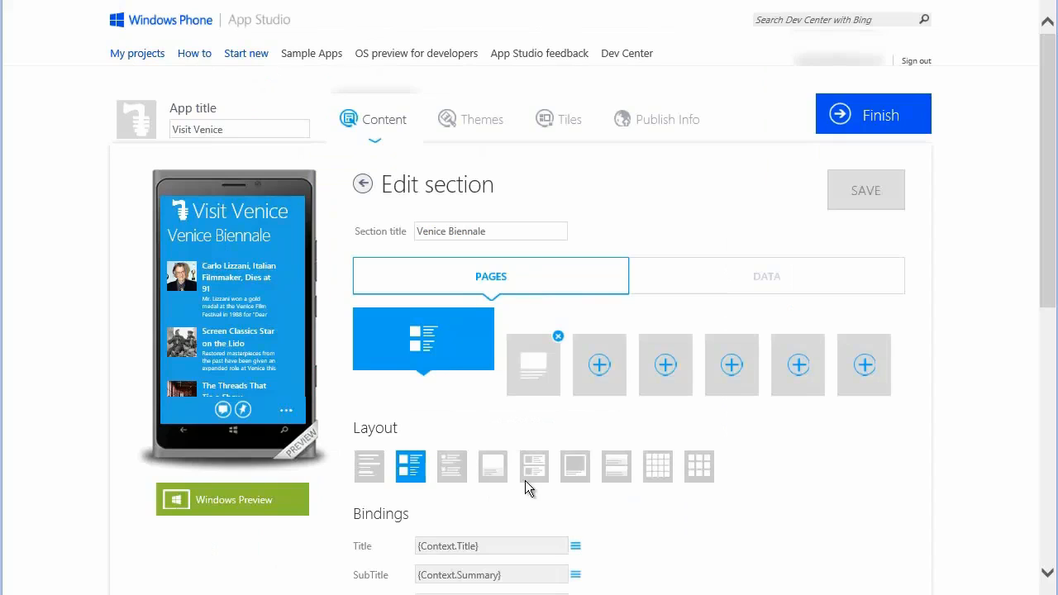
{"action": "left_click", "coordinate": [364, 187]}
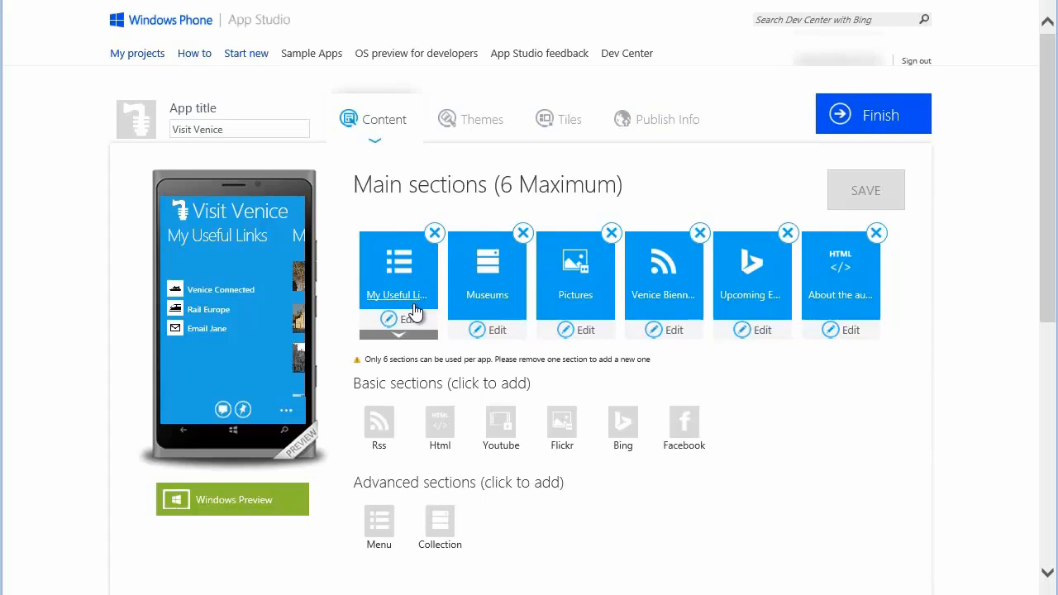
View the My Useful Links section in Windows Preview and return to the main sections
{"action": "left_click", "coordinate": [415, 308]}
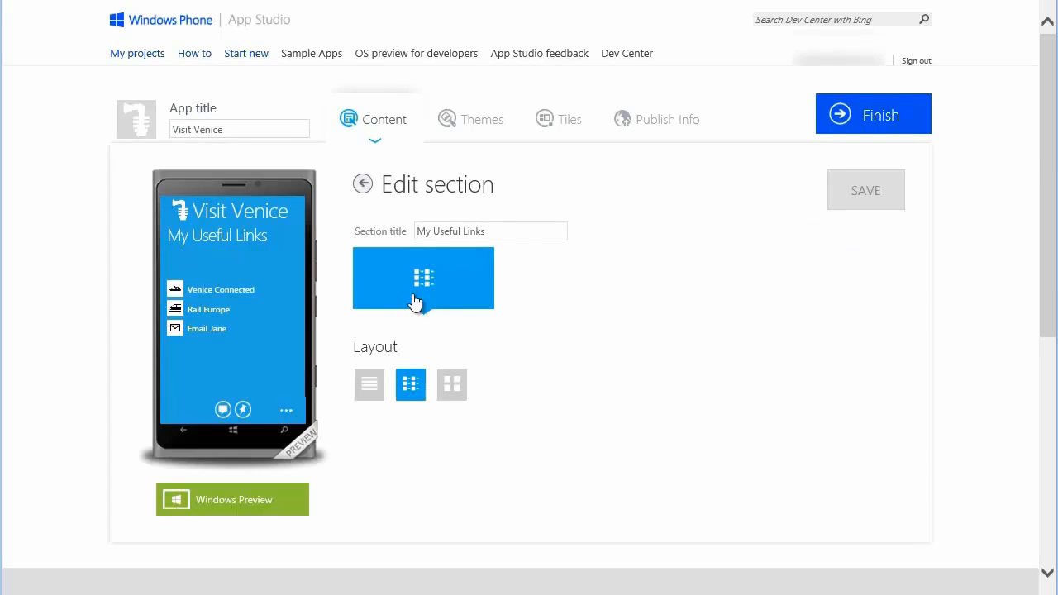
{"action": "left_click", "coordinate": [254, 504]}
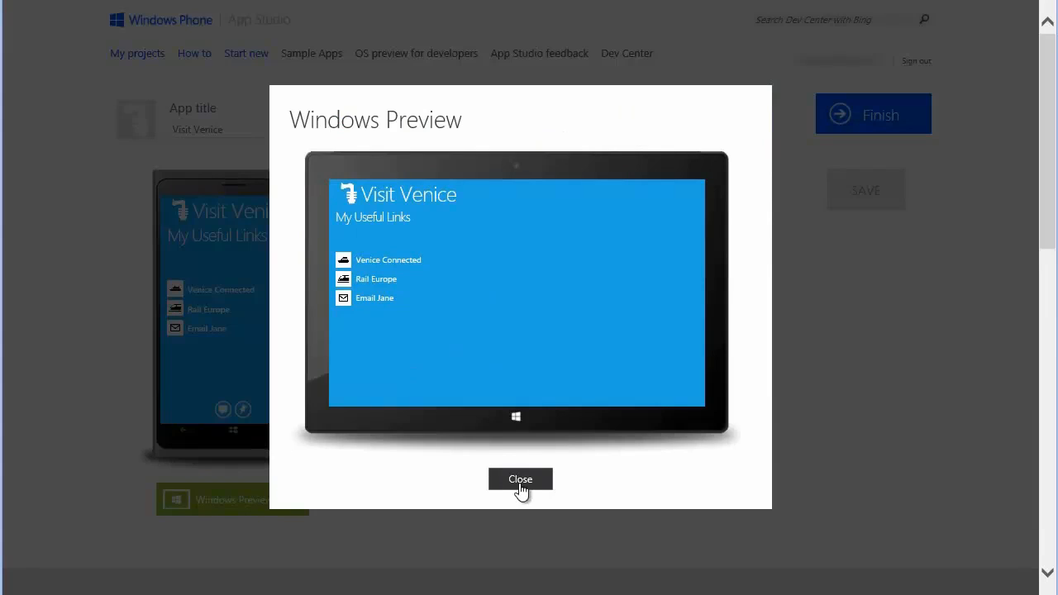
{"action": "left_click", "coordinate": [522, 487]}
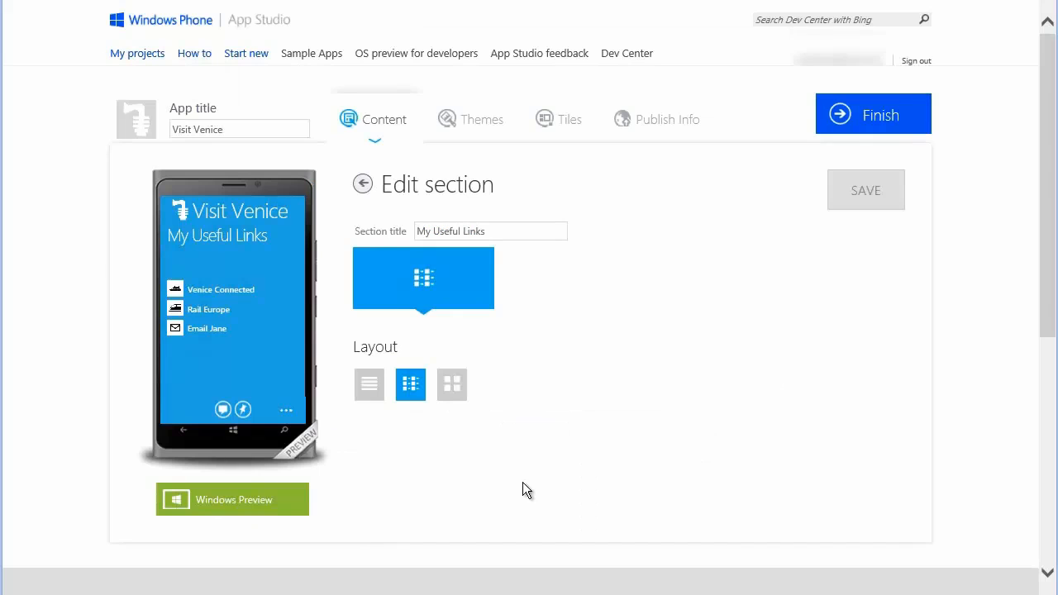
{"action": "left_click", "coordinate": [361, 183]}
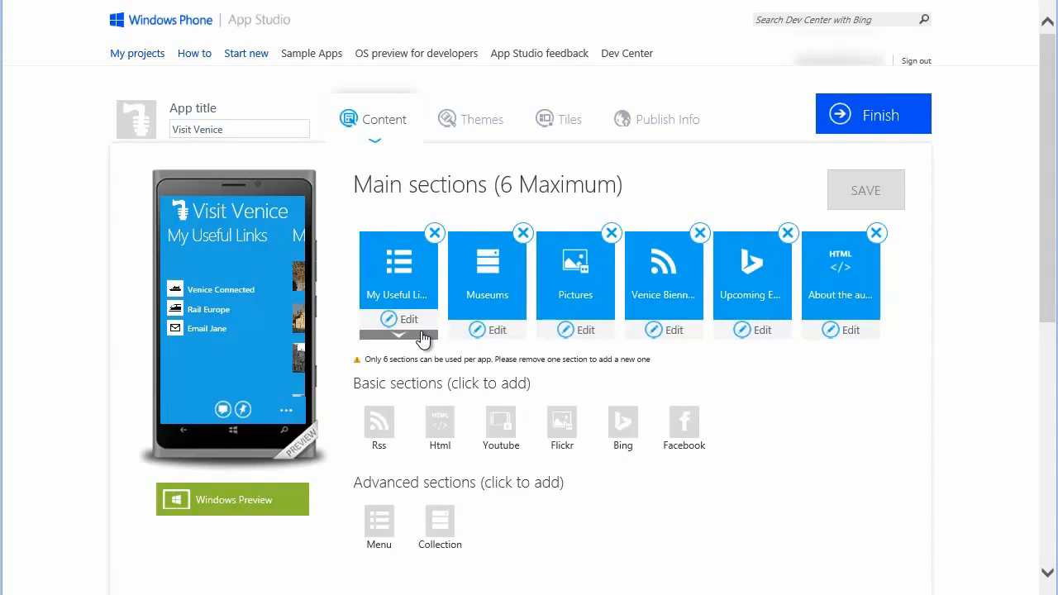
Add an HTTP MenuAction named "Official City of Venice Site" with the copied web address to My Useful Links, and save the project
{"action": "left_click", "coordinate": [418, 336]}
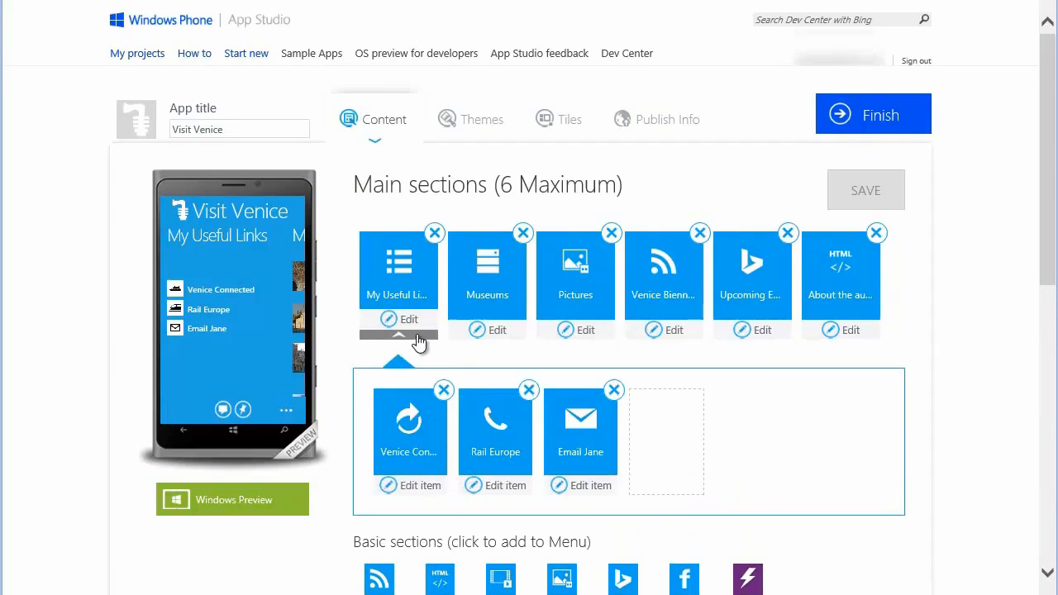
{"action": "left_click_drag", "start_coordinate": [1045, 262], "coordinate": [1041, 353]}
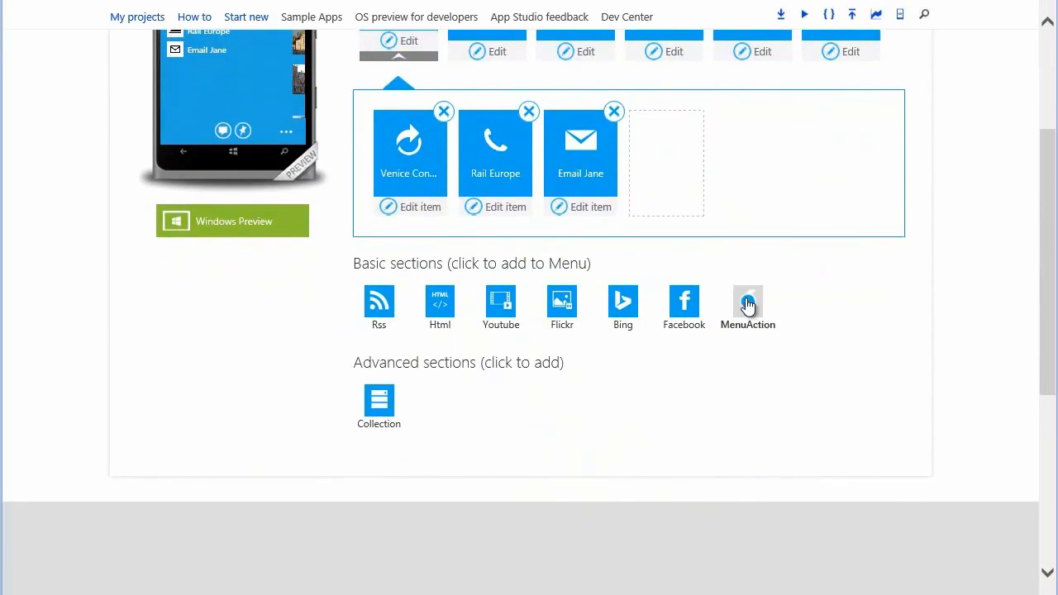
{"action": "left_click", "coordinate": [747, 305]}
{"action": "type", "text": "Official"}
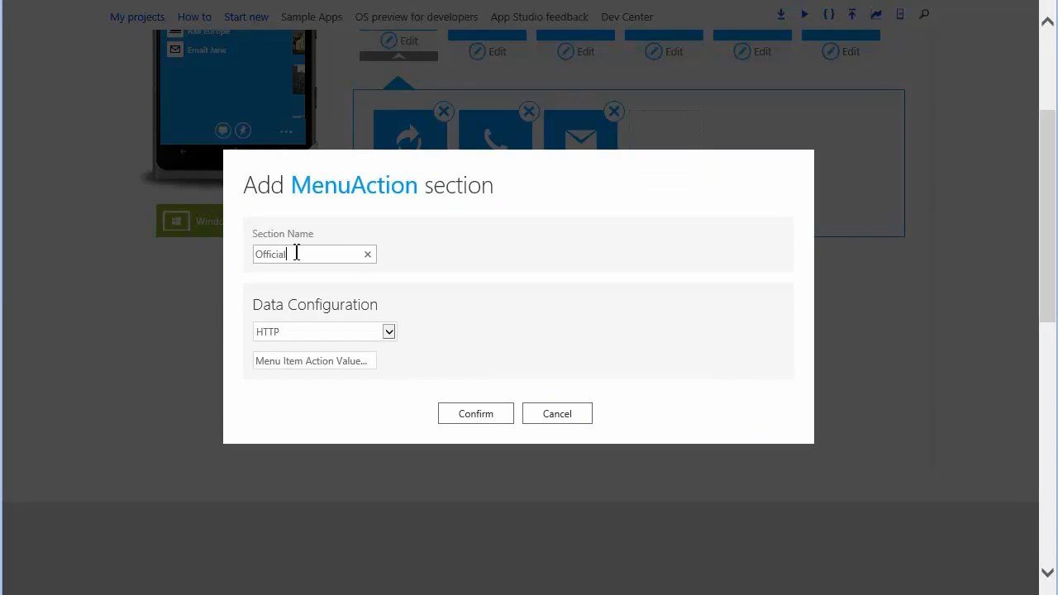
{"action": "type", "text": " City of Venice Site"}
{"action": "left_click", "coordinate": [303, 360]}
{"action": "key", "text": "ctrl+v"}
{"action": "left_click", "coordinate": [499, 421]}
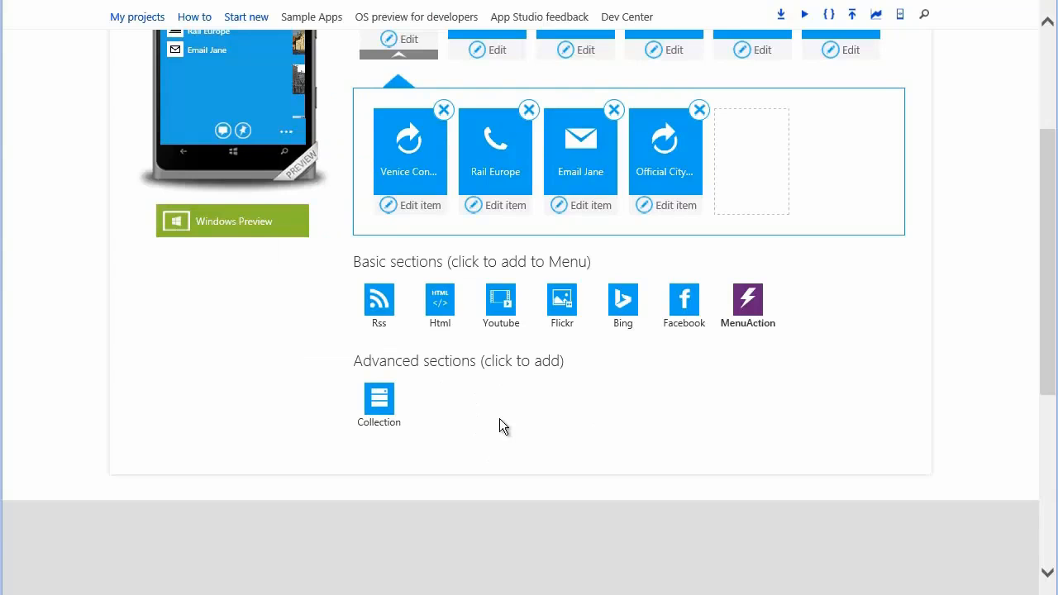
{"action": "scroll", "coordinate": [910, 326], "scroll_direction": "up", "scroll_amount": 2}
{"action": "left_click", "coordinate": [867, 90]}
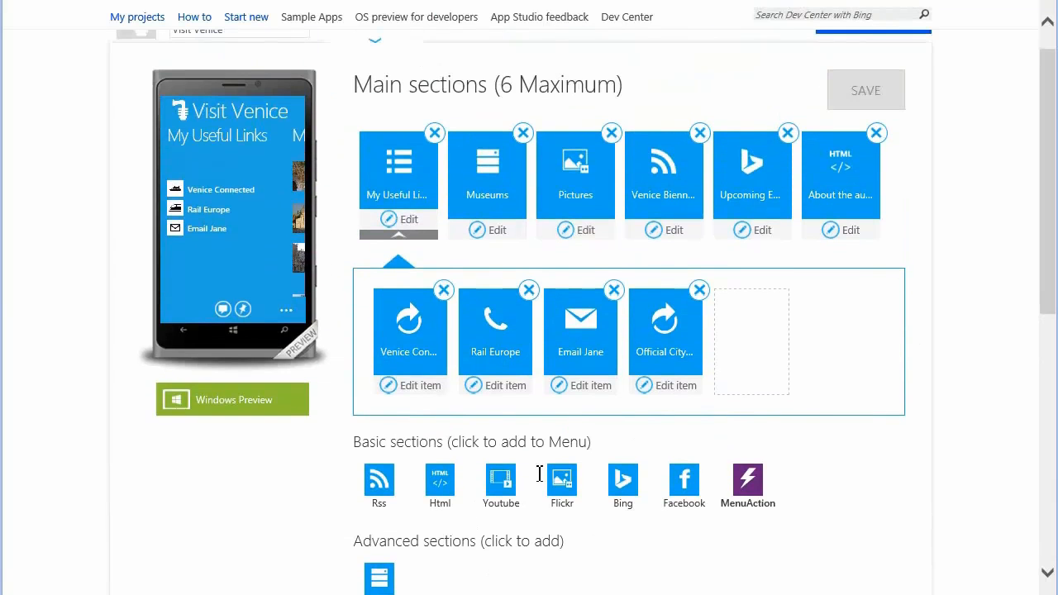
Check how the My Useful Links section displays the new city site link in Windows Preview
{"action": "left_click", "coordinate": [415, 206]}
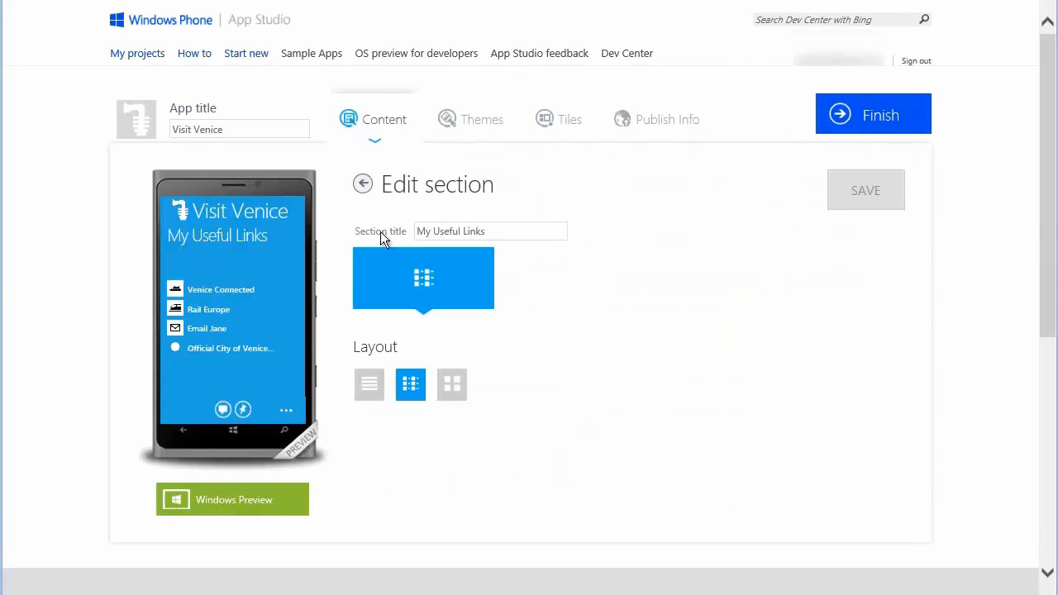
{"action": "left_click", "coordinate": [235, 500]}
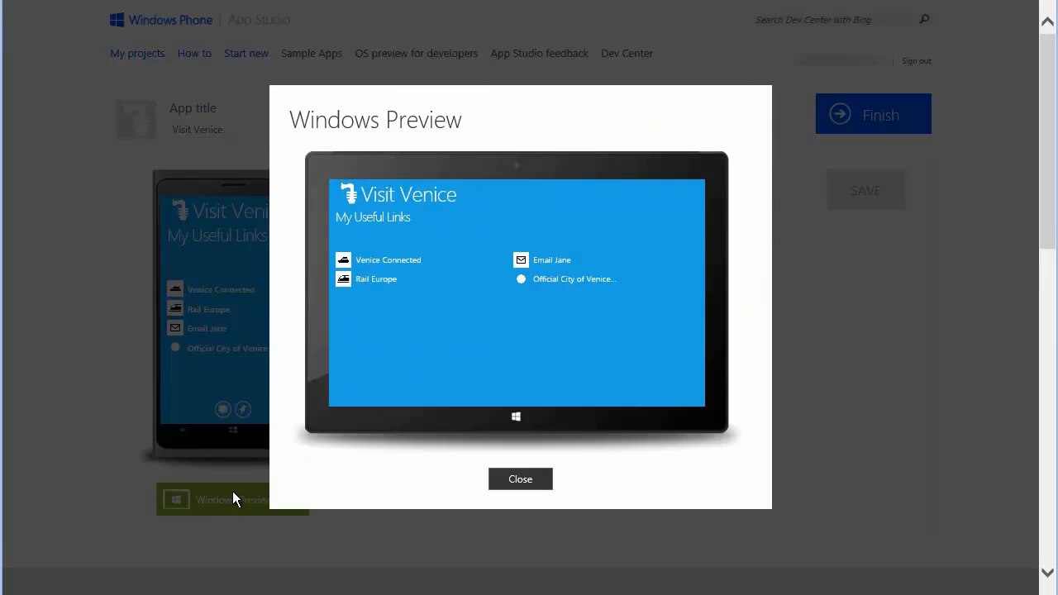
{"action": "left_click", "coordinate": [520, 480]}
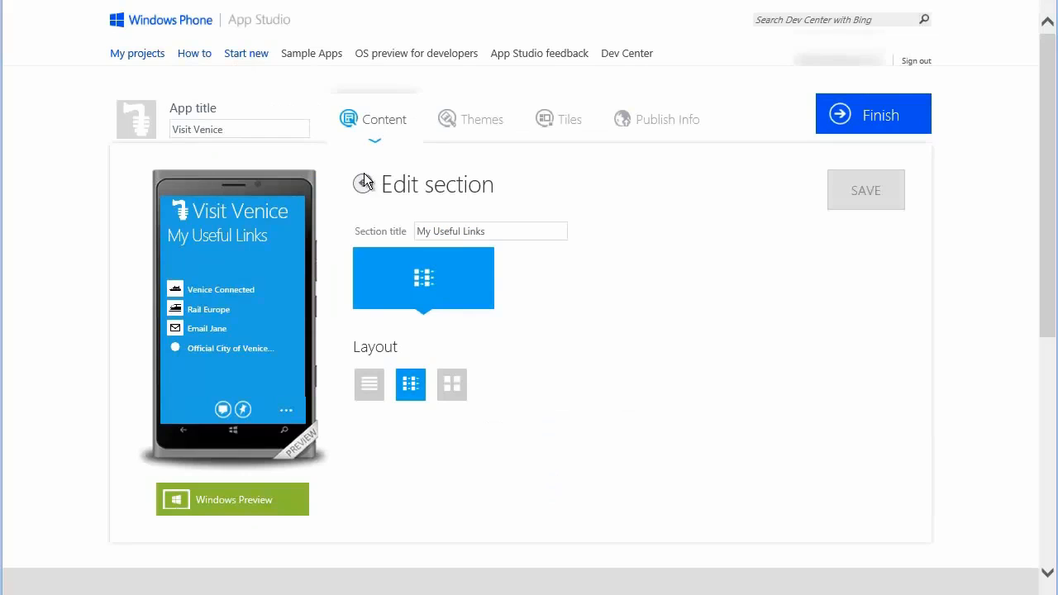
{"action": "left_click", "coordinate": [366, 187]}
Give the Official City of Venice Site menu item the black gondola-prow icon from the computer and save the project
{"action": "scroll", "coordinate": [371, 193], "scroll_direction": "down", "scroll_amount": 1}
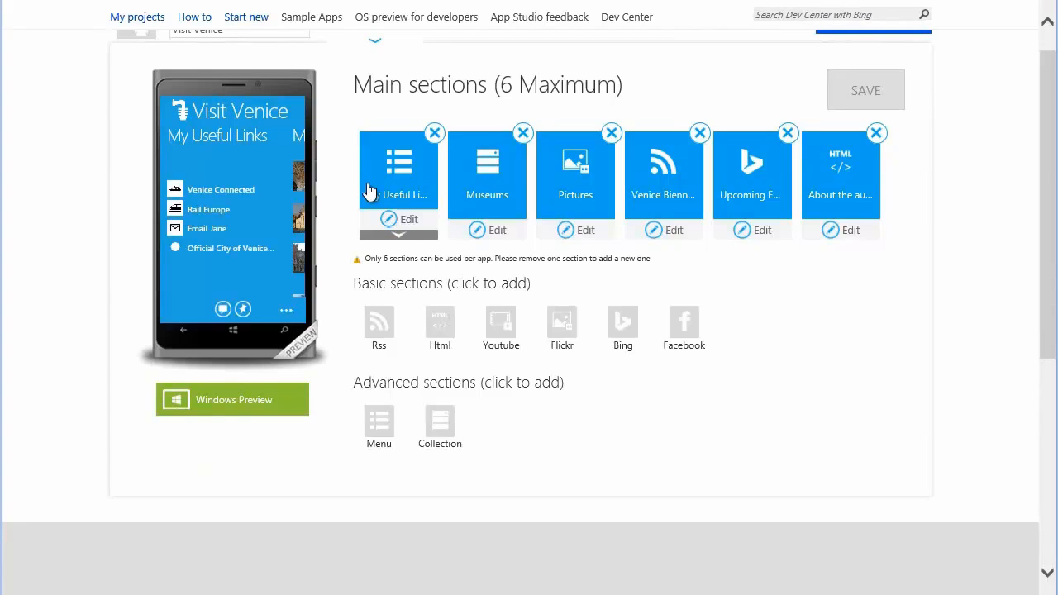
{"action": "left_click", "coordinate": [401, 235]}
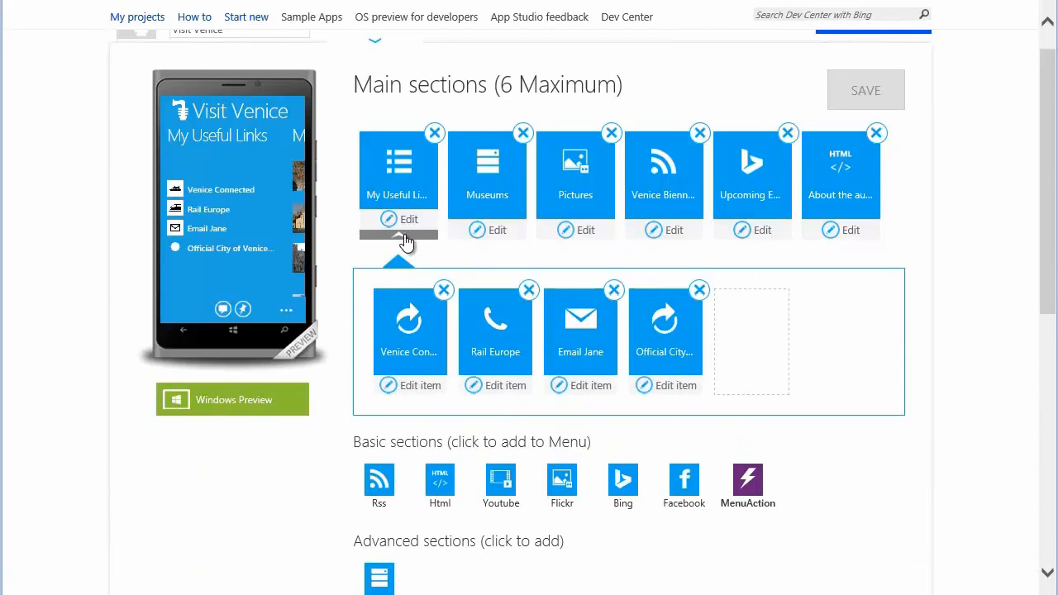
{"action": "left_click", "coordinate": [668, 386]}
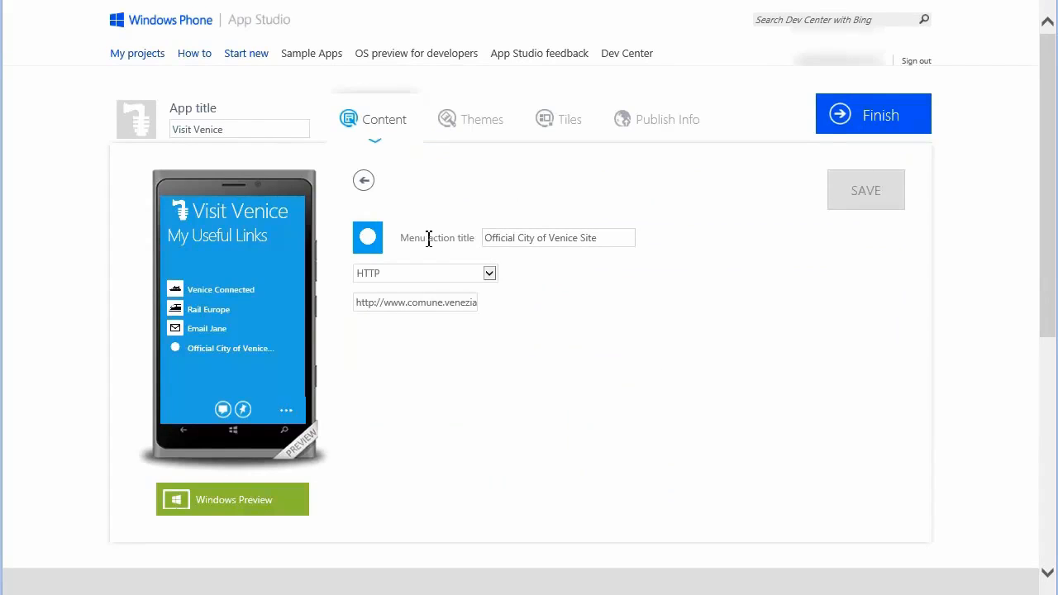
{"action": "left_click", "coordinate": [369, 238]}
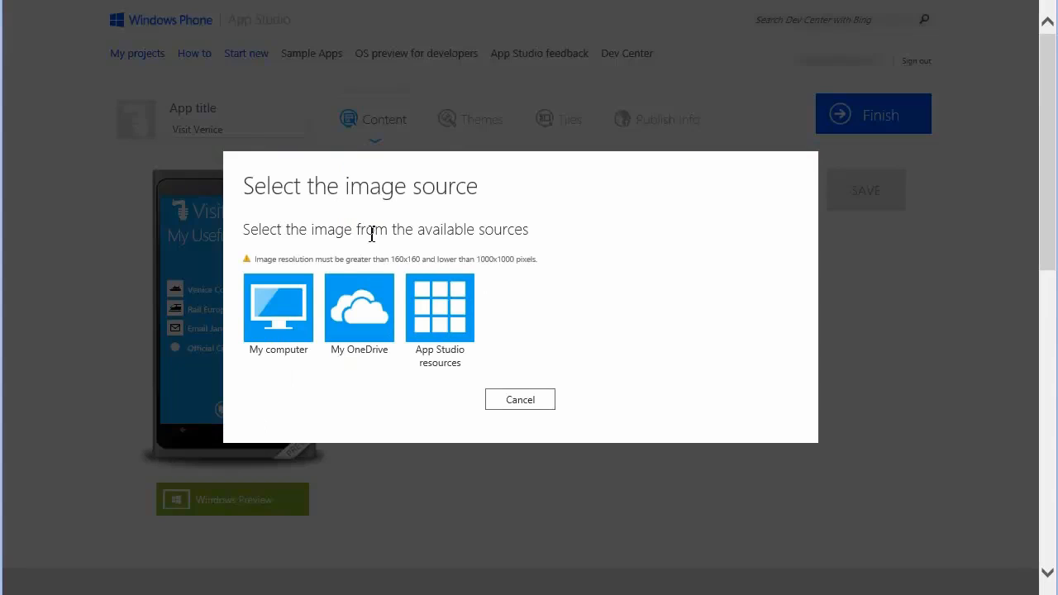
{"action": "left_click", "coordinate": [279, 307]}
{"action": "double_click", "coordinate": [305, 118]}
{"action": "left_click", "coordinate": [864, 203]}
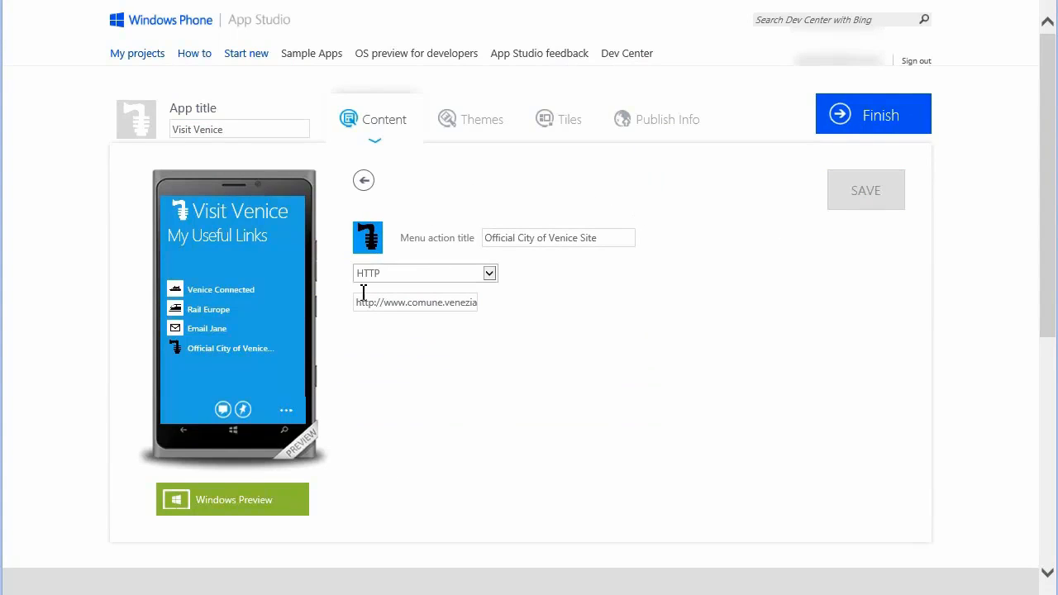
Check the city site link's new icon in Windows Preview and return to the main sections
{"action": "left_click", "coordinate": [243, 501]}
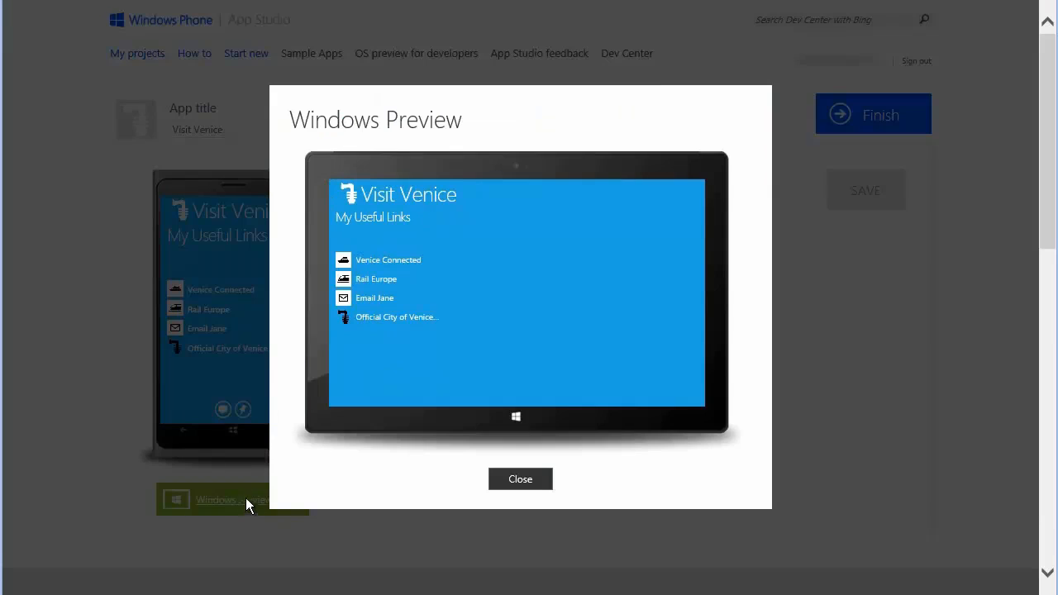
{"action": "left_click", "coordinate": [521, 479]}
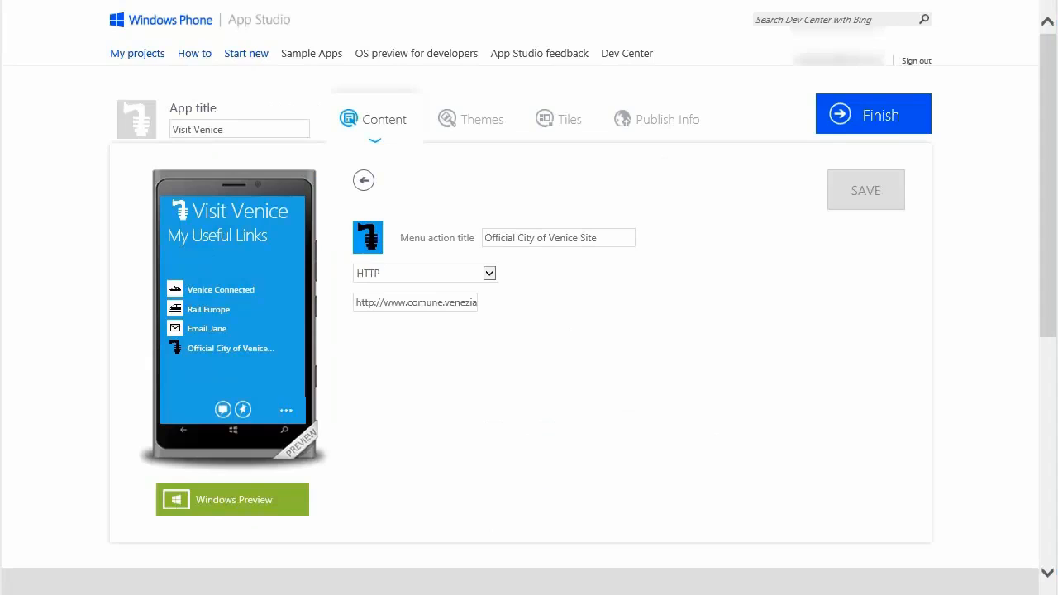
{"action": "left_click", "coordinate": [364, 184]}
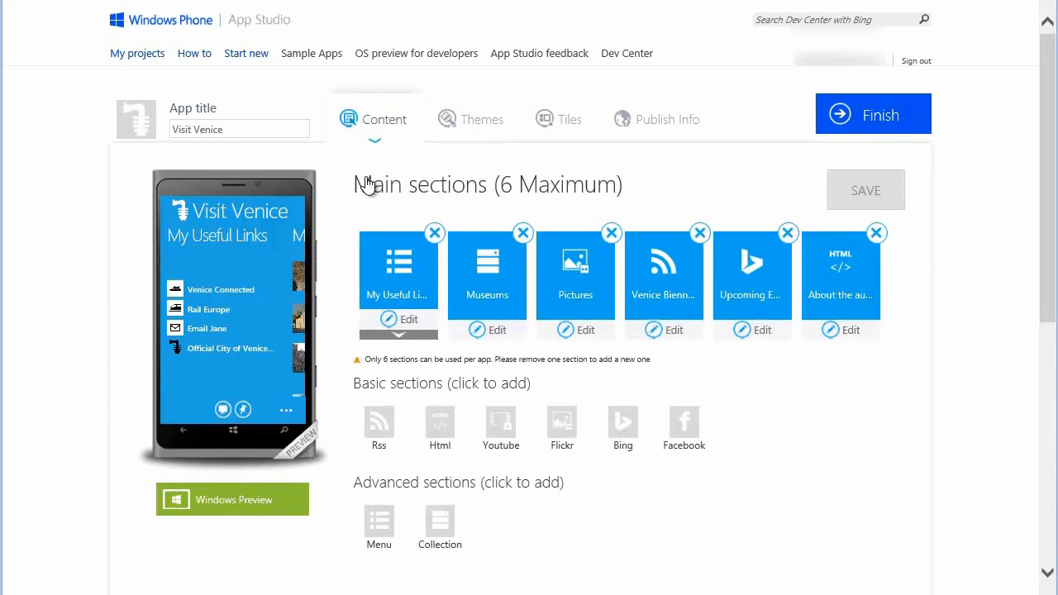
Start a new Bing section inside the My Useful Links menu and name it "Venice Hotels"
{"action": "left_click", "coordinate": [398, 335]}
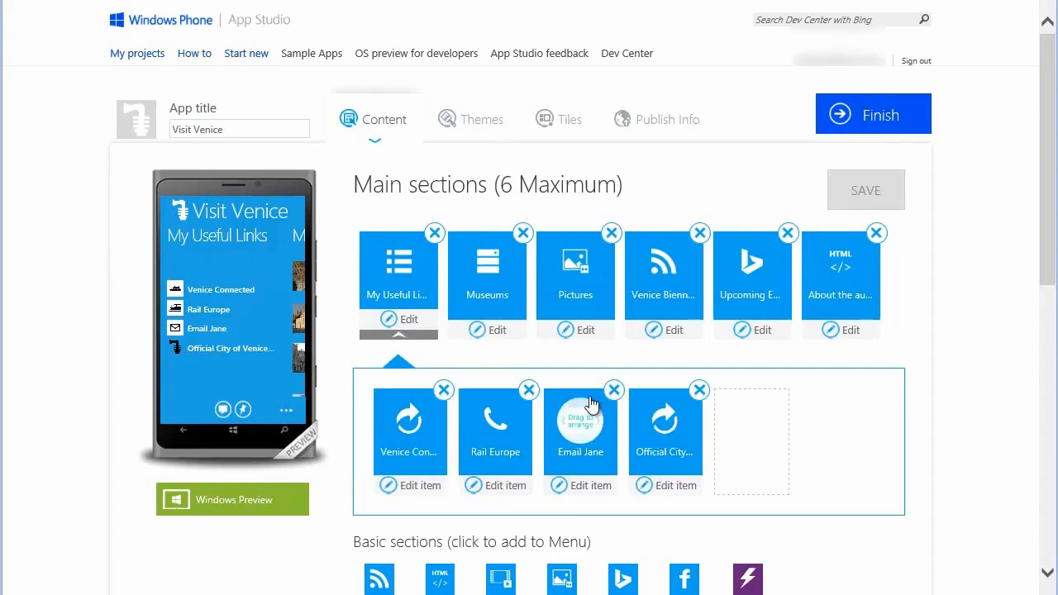
{"action": "left_click_drag", "start_coordinate": [1048, 276], "coordinate": [1048, 328]}
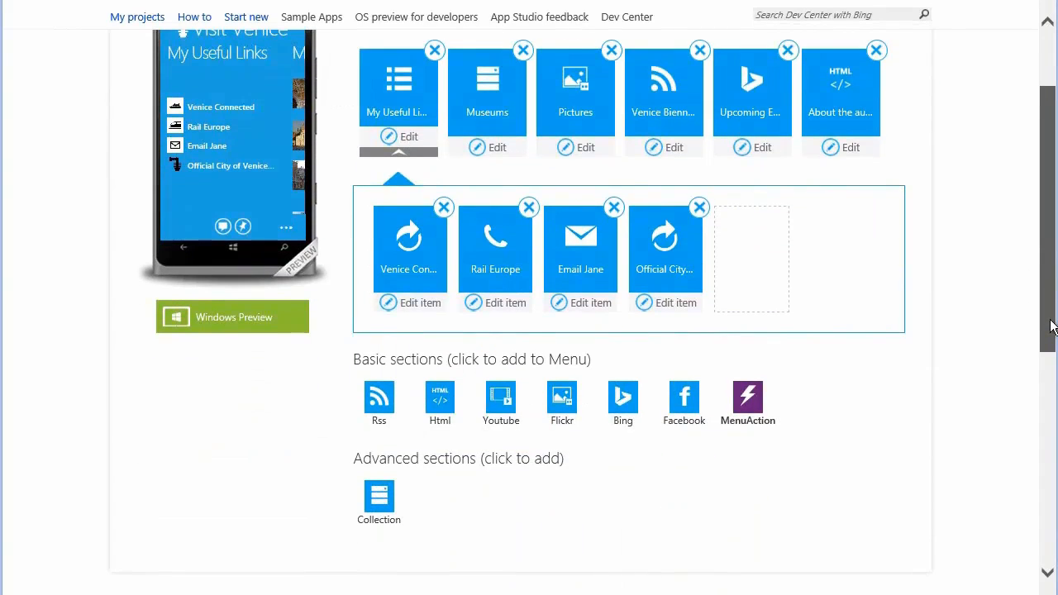
{"action": "left_click", "coordinate": [625, 401]}
{"action": "type", "text": "Venice Hote"}
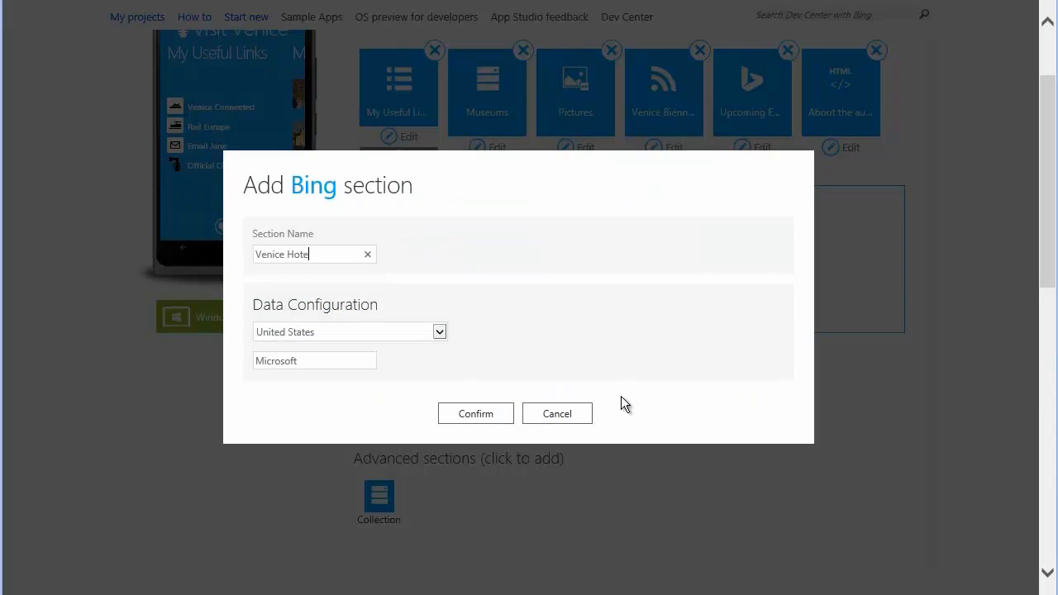
{"action": "type", "text": "ls"}
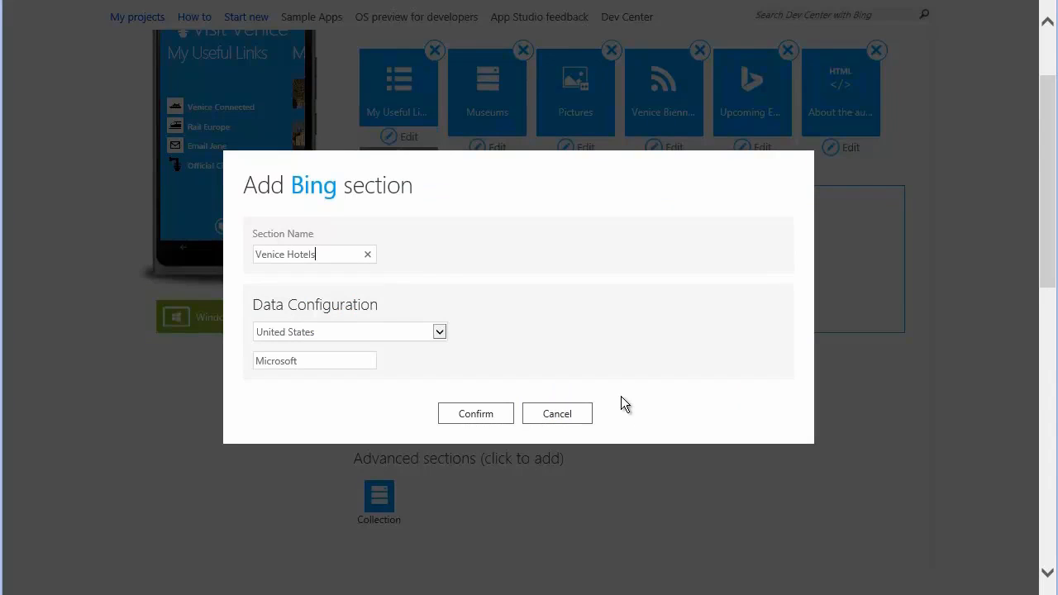
Set the Bing section's country to Italy and its search term to "Venice Hotels", add it to the menu and save the project
{"action": "left_click", "coordinate": [440, 332]}
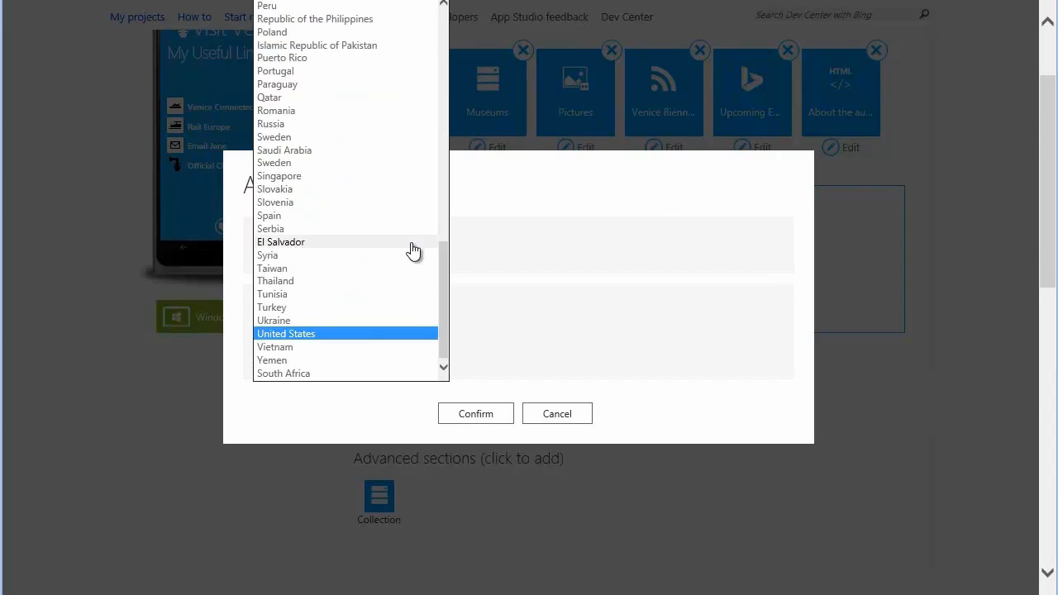
{"action": "scroll", "coordinate": [414, 249], "scroll_direction": "up", "scroll_amount": 9}
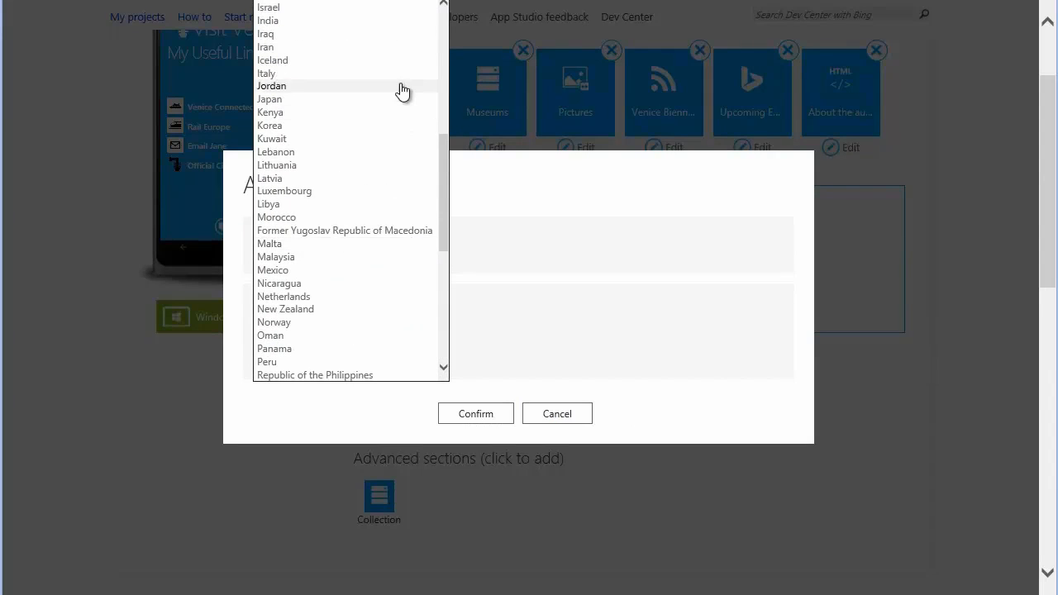
{"action": "left_click", "coordinate": [331, 73]}
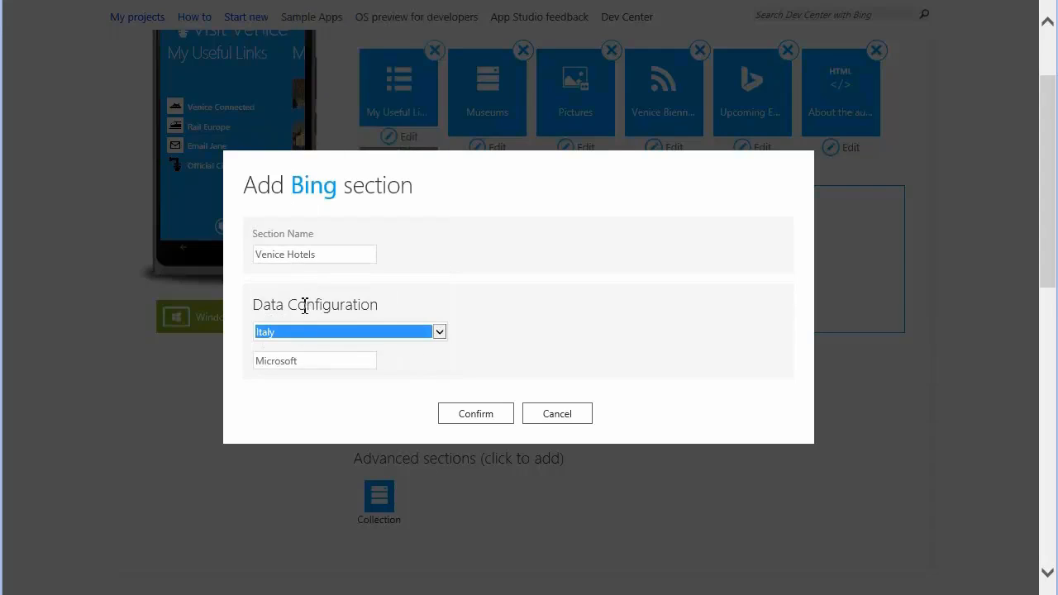
{"action": "left_click_drag", "start_coordinate": [307, 362], "coordinate": [204, 370]}
{"action": "type", "text": "Venice Hotels"}
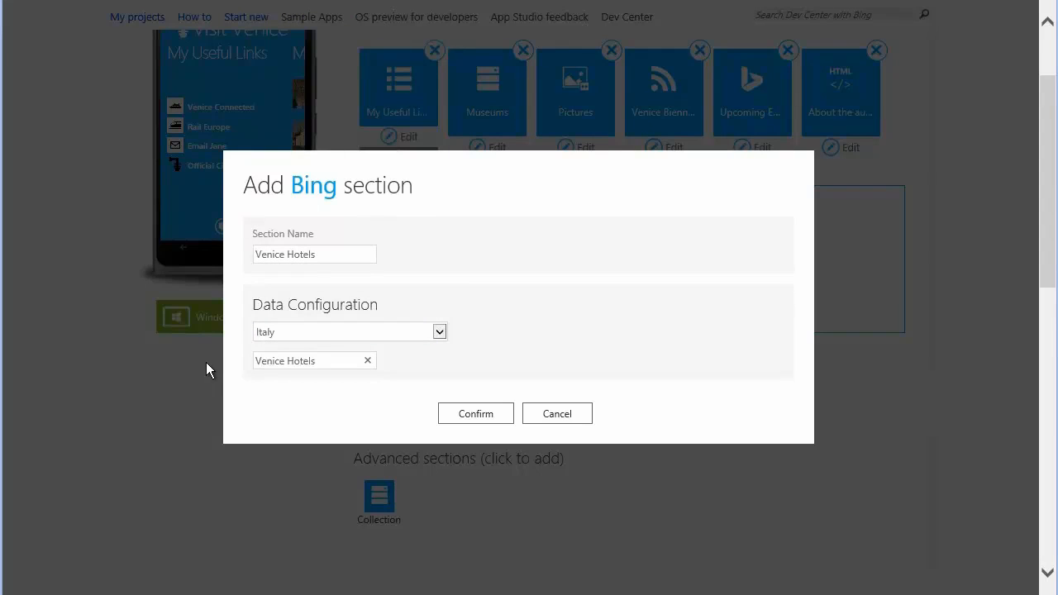
{"action": "left_click", "coordinate": [482, 416]}
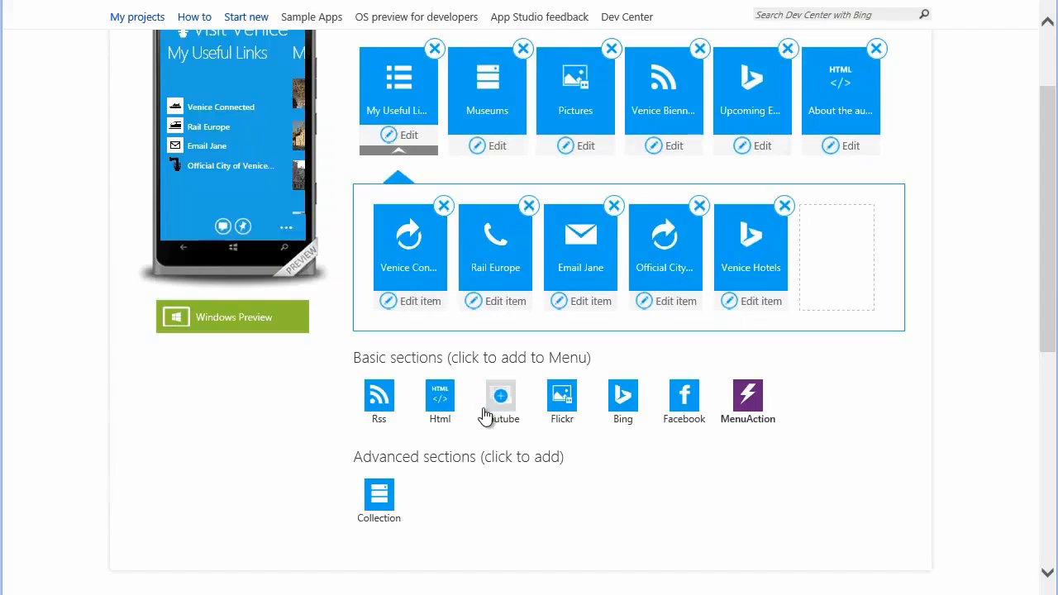
{"action": "scroll", "coordinate": [902, 204], "scroll_direction": "up", "scroll_amount": 3}
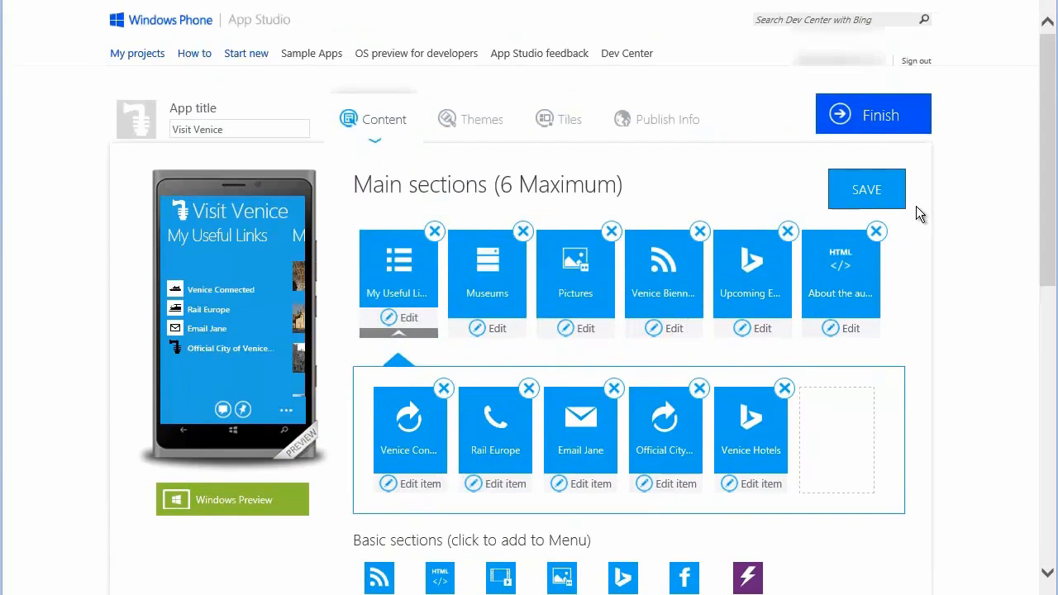
{"action": "left_click", "coordinate": [882, 190]}
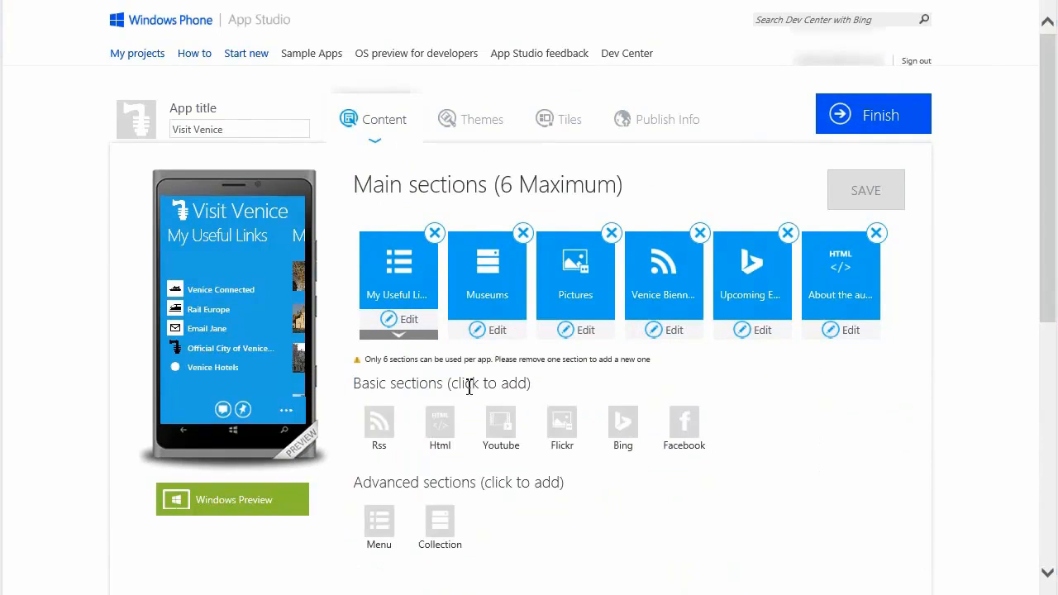
Give the Venice Hotels menu item the Hotel2 image from the computer as its icon, save, and return to the main sections
{"action": "left_click", "coordinate": [406, 339]}
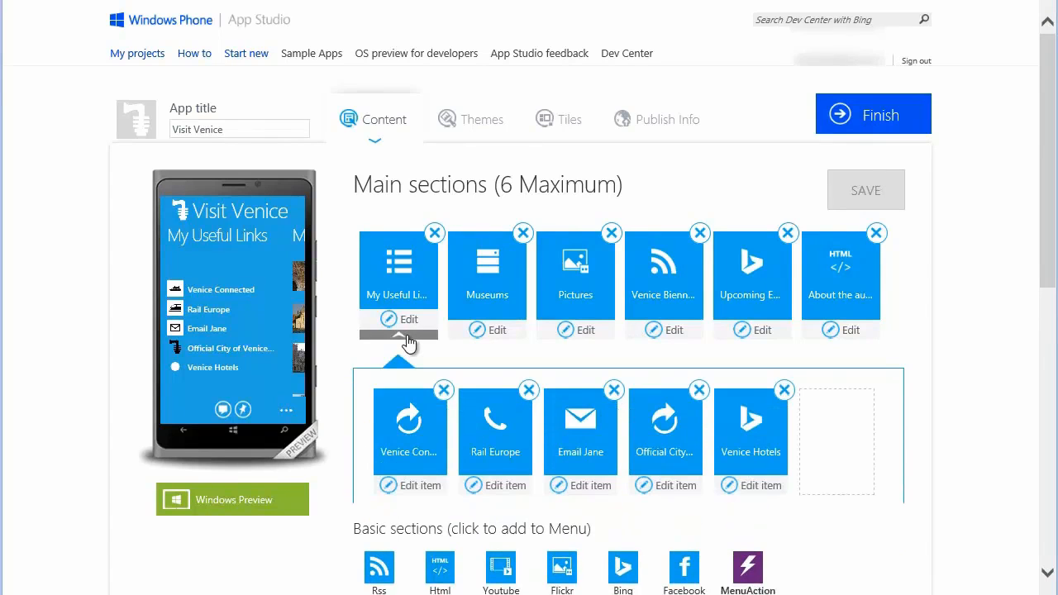
{"action": "left_click", "coordinate": [762, 486]}
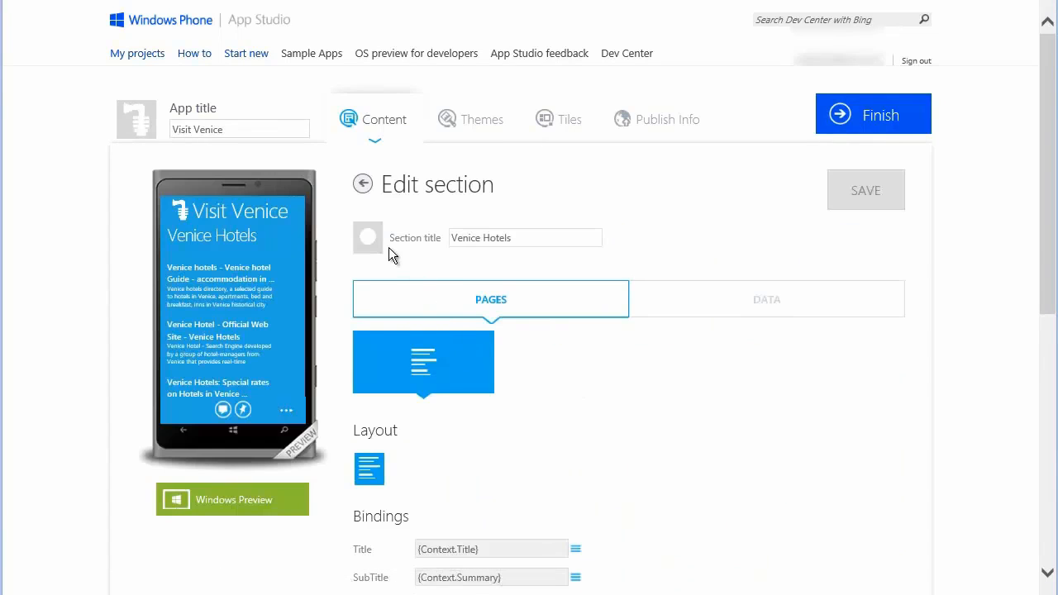
{"action": "left_click", "coordinate": [373, 240]}
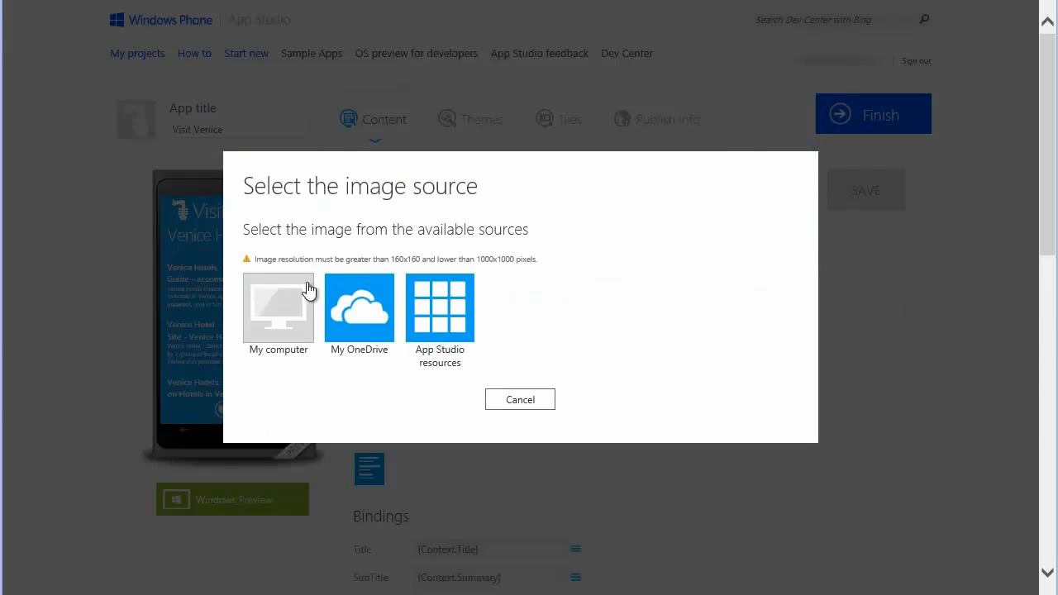
{"action": "left_click", "coordinate": [279, 307]}
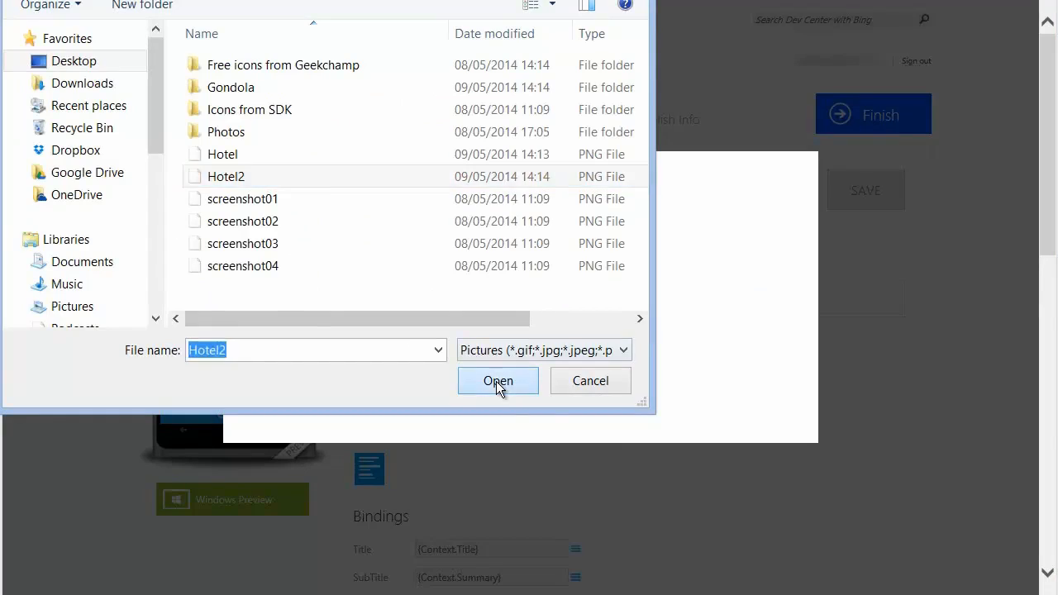
{"action": "left_click", "coordinate": [497, 381]}
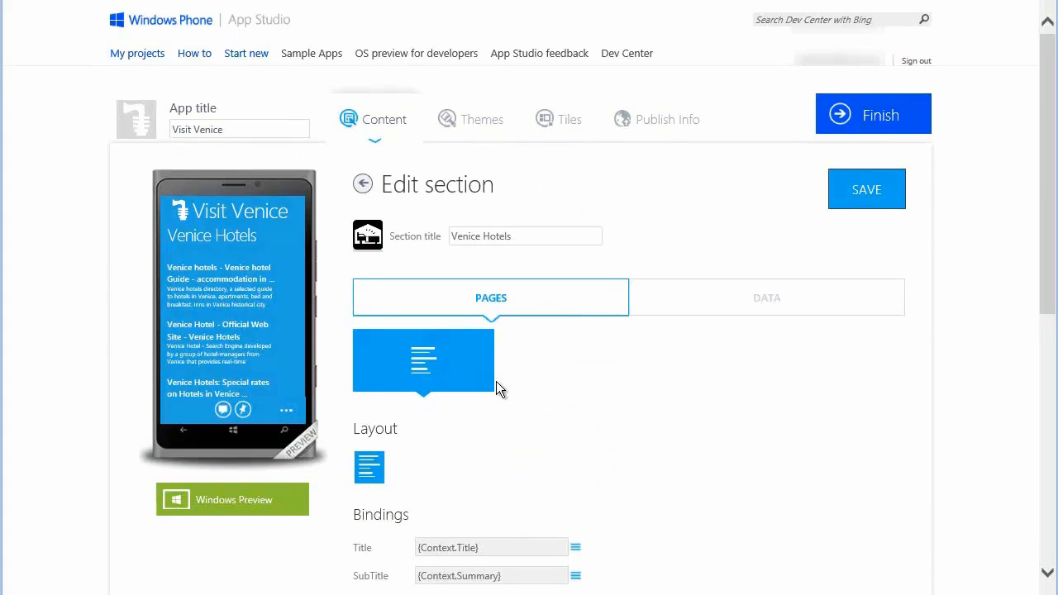
{"action": "left_click", "coordinate": [852, 192]}
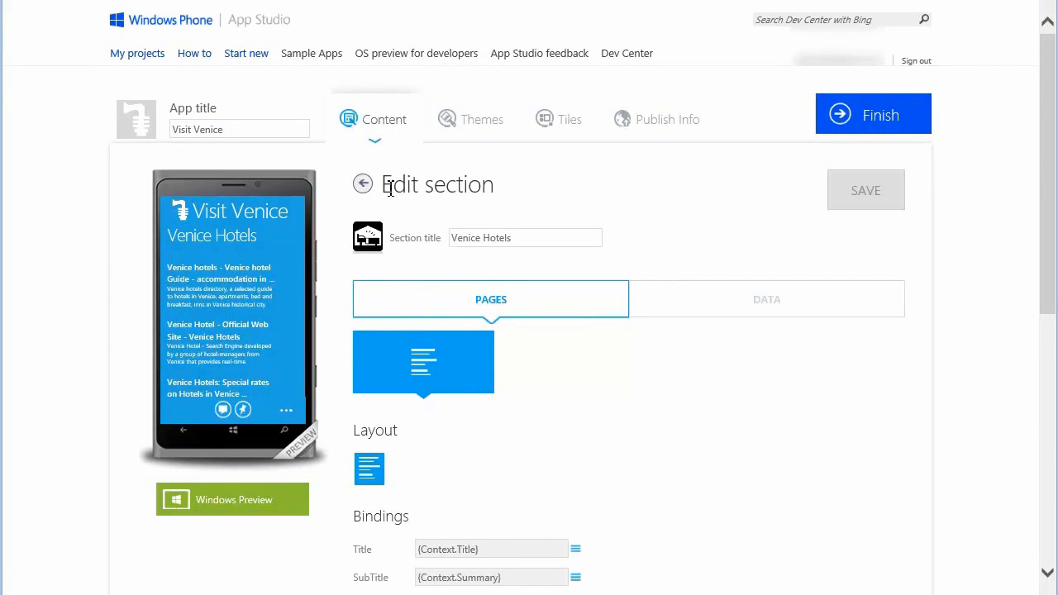
{"action": "left_click", "coordinate": [362, 184]}
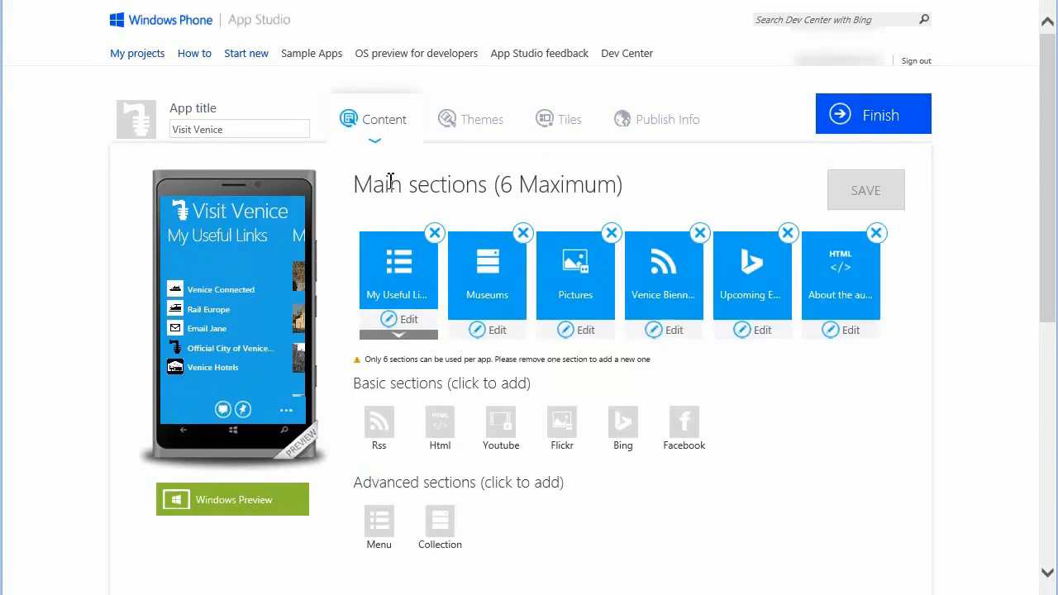
Check the app's splash and lock screen settings and how the splash screen looks in Windows Preview
{"action": "left_click", "coordinate": [569, 122]}
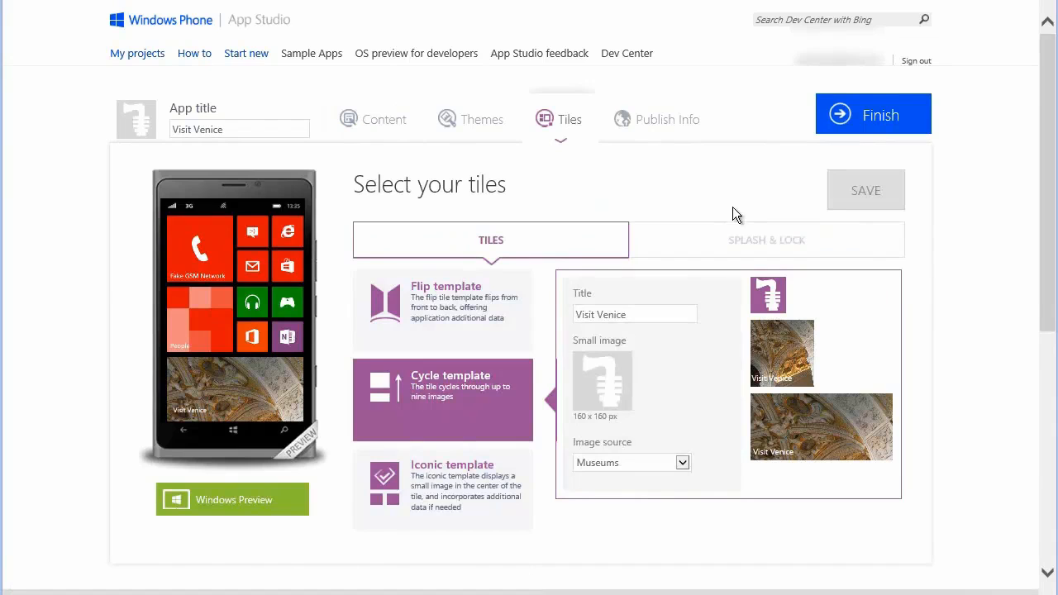
{"action": "left_click", "coordinate": [757, 245]}
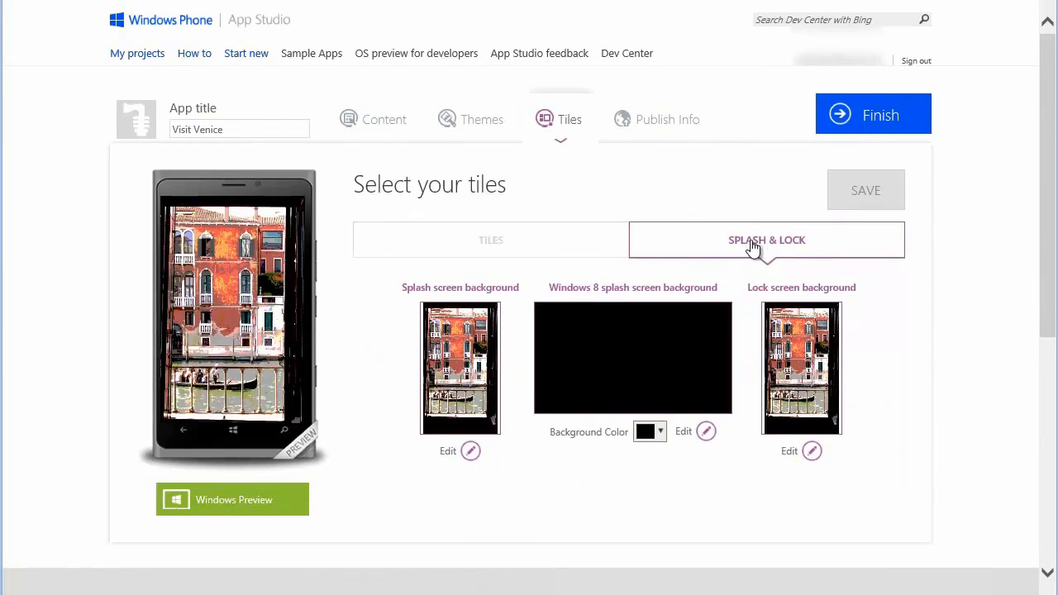
{"action": "left_click", "coordinate": [280, 504]}
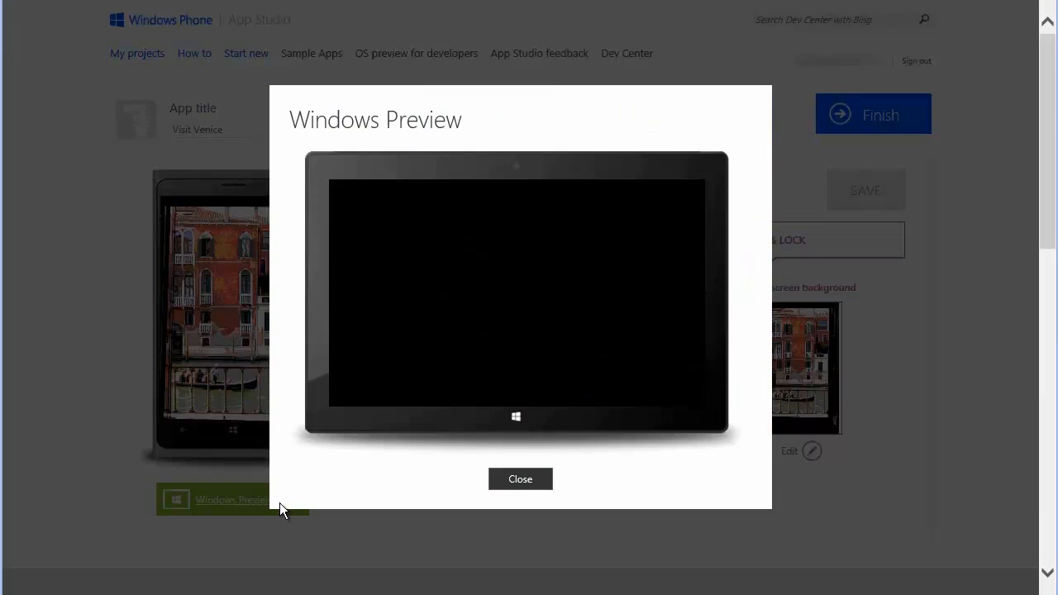
{"action": "left_click", "coordinate": [521, 480]}
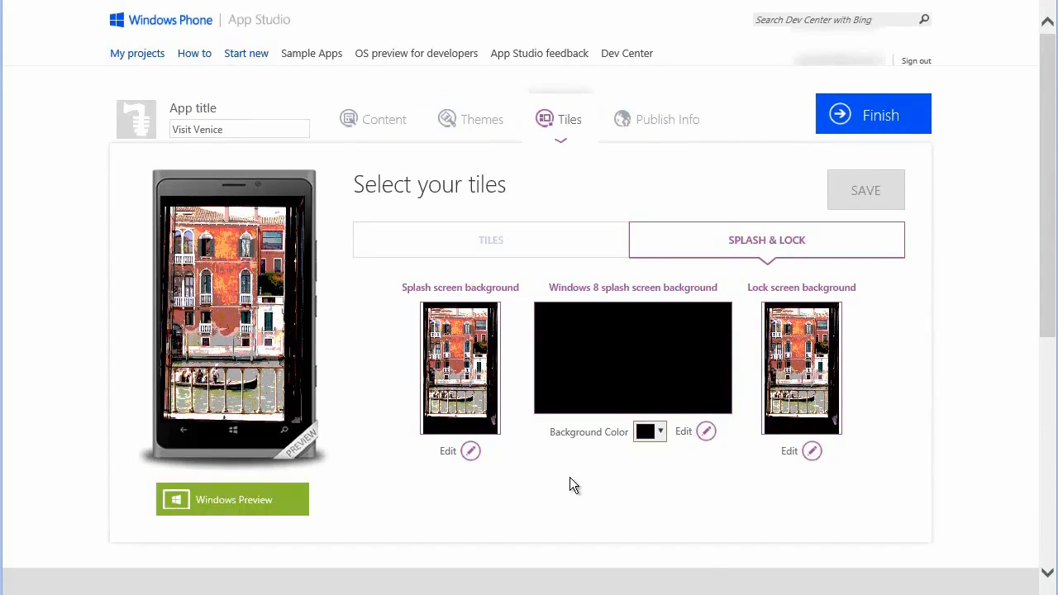
Set the Windows 8 splash screen background to TabletPNG from the computer's Photos folder and check it in Windows Preview
{"action": "left_click", "coordinate": [685, 436]}
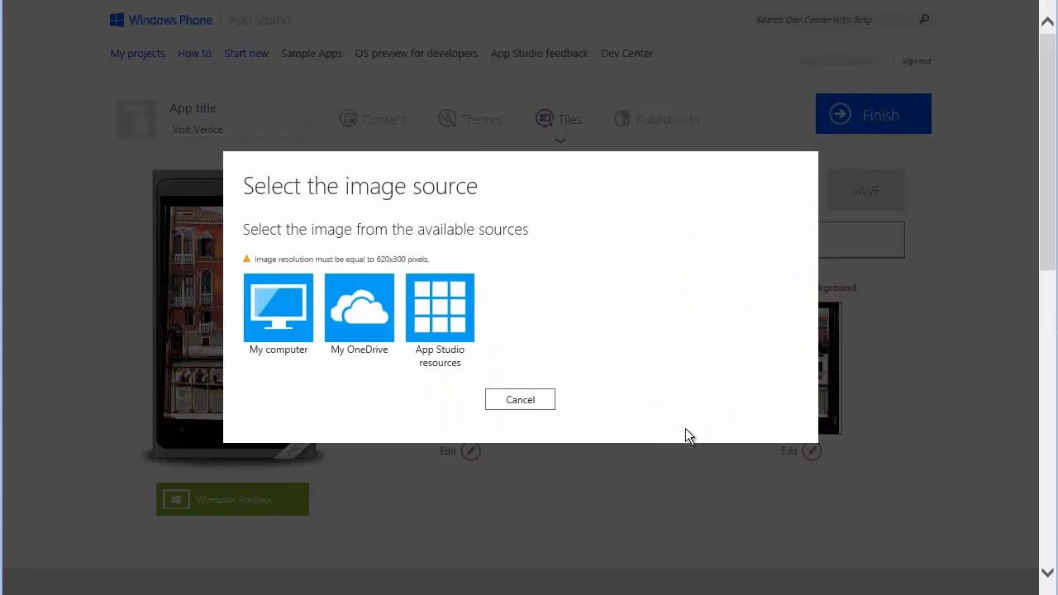
{"action": "left_click", "coordinate": [292, 315]}
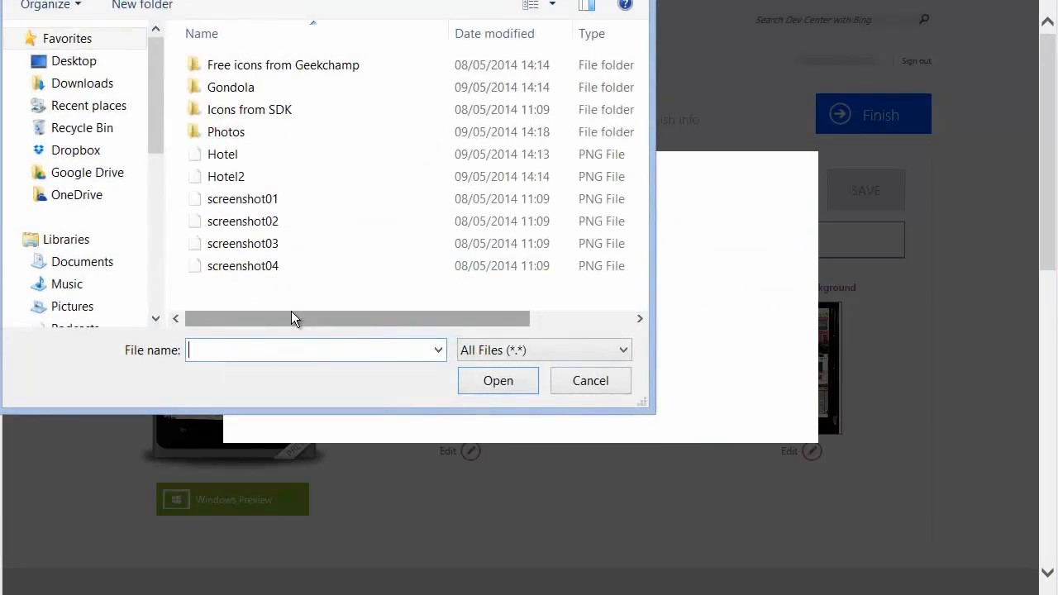
{"action": "double_click", "coordinate": [265, 134]}
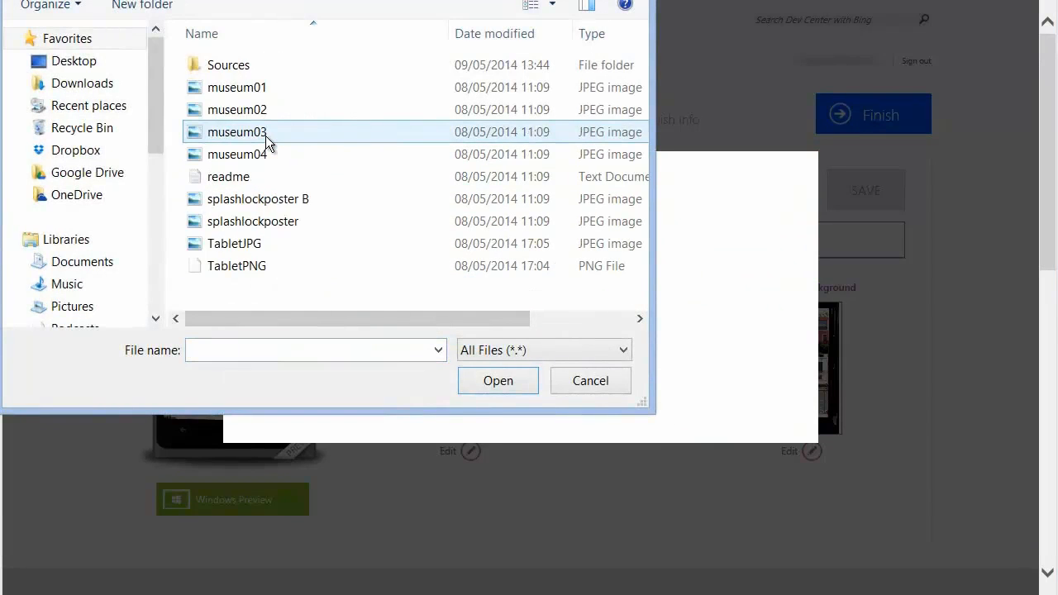
{"action": "left_click", "coordinate": [269, 265]}
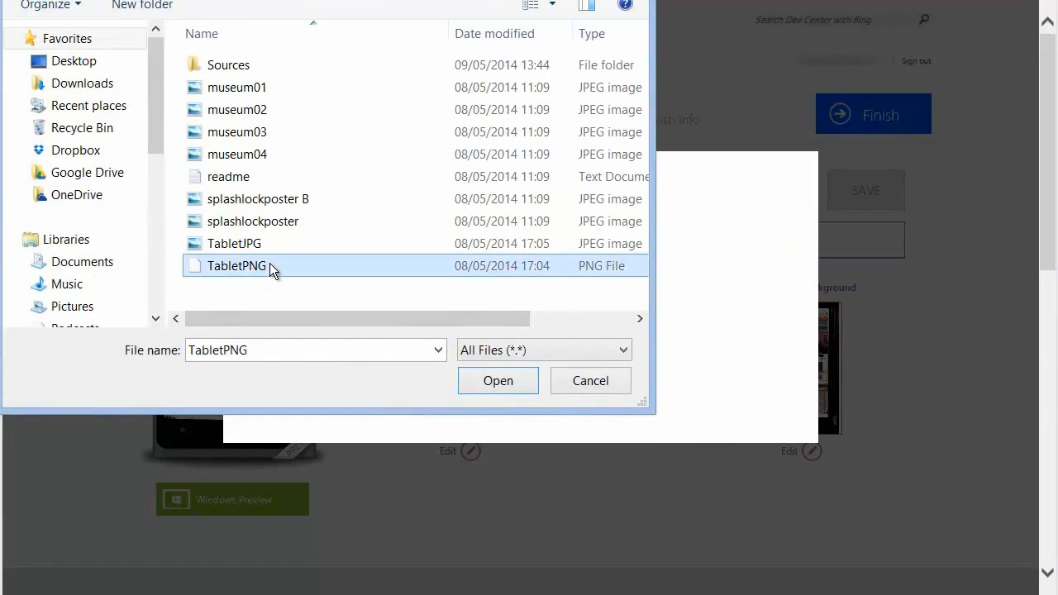
{"action": "left_click", "coordinate": [498, 380]}
{"action": "left_click", "coordinate": [246, 501]}
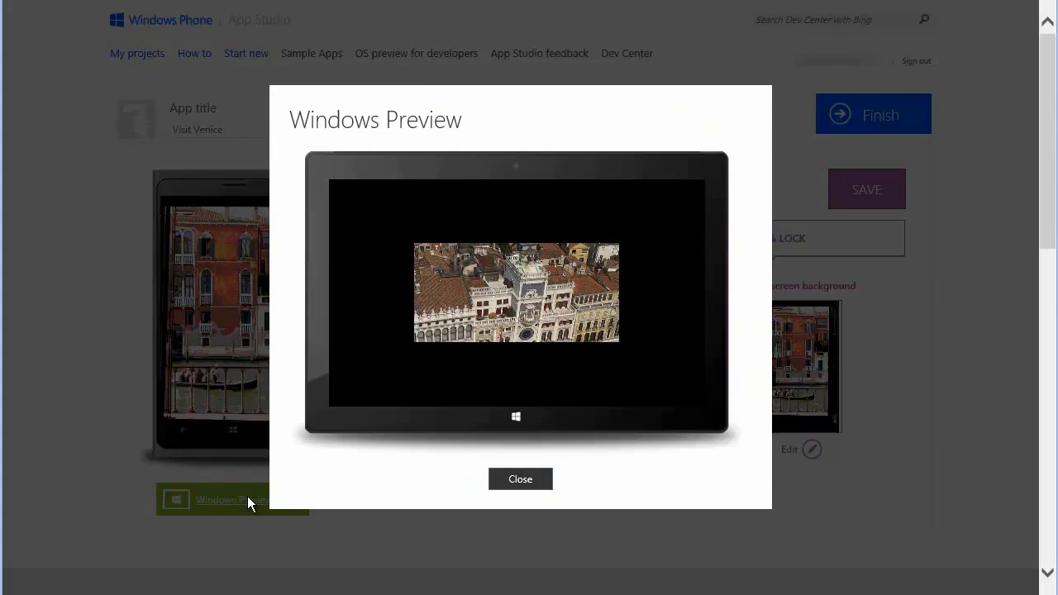
{"action": "left_click", "coordinate": [538, 482]}
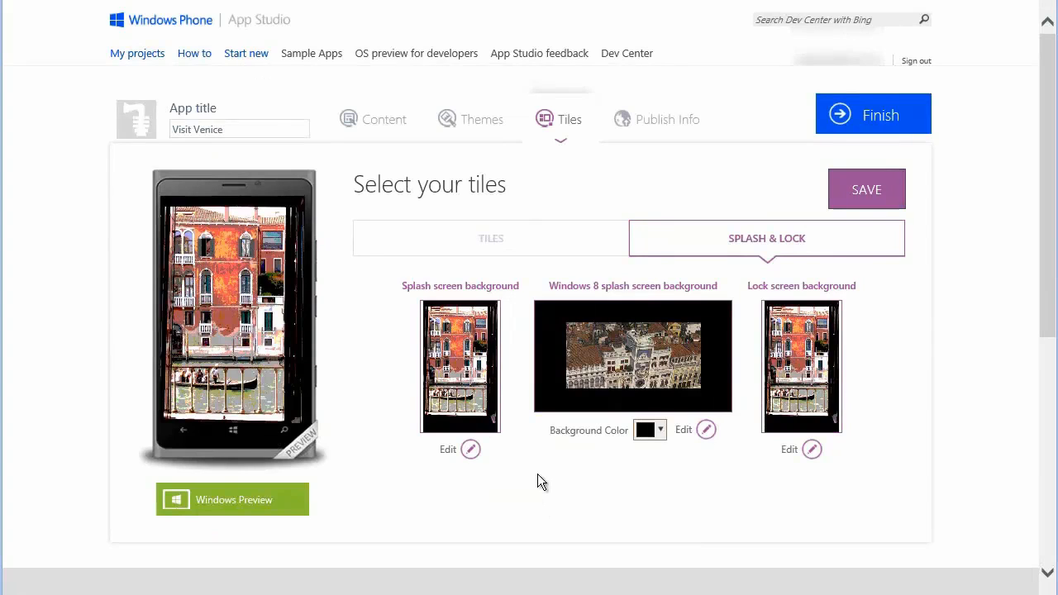
Check how the app's tile looks on the Start screen in Windows Preview, and save the project
{"action": "left_click", "coordinate": [503, 241]}
{"action": "left_click", "coordinate": [266, 503]}
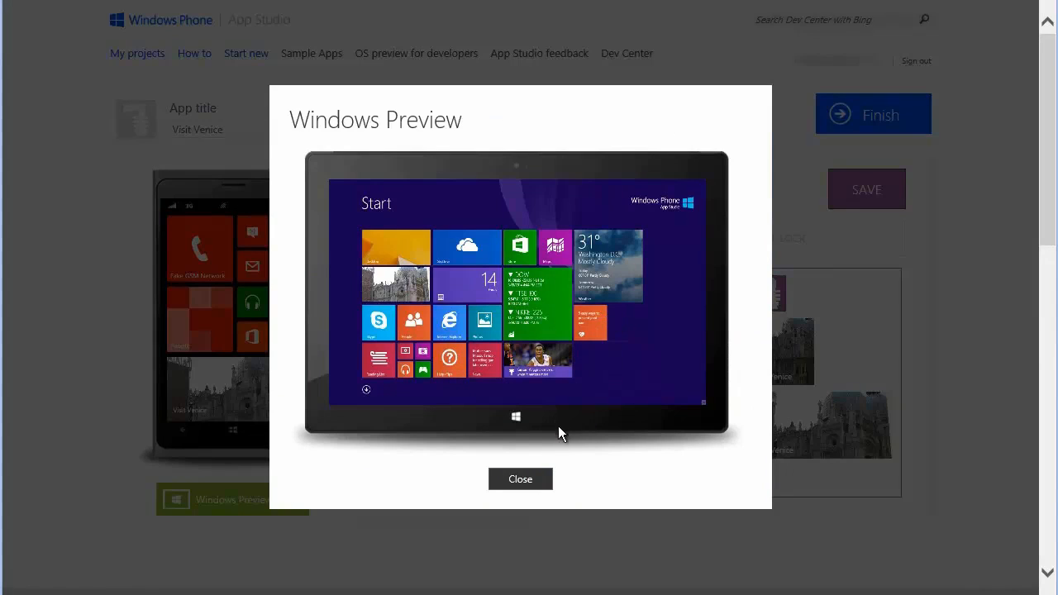
{"action": "left_click", "coordinate": [542, 479]}
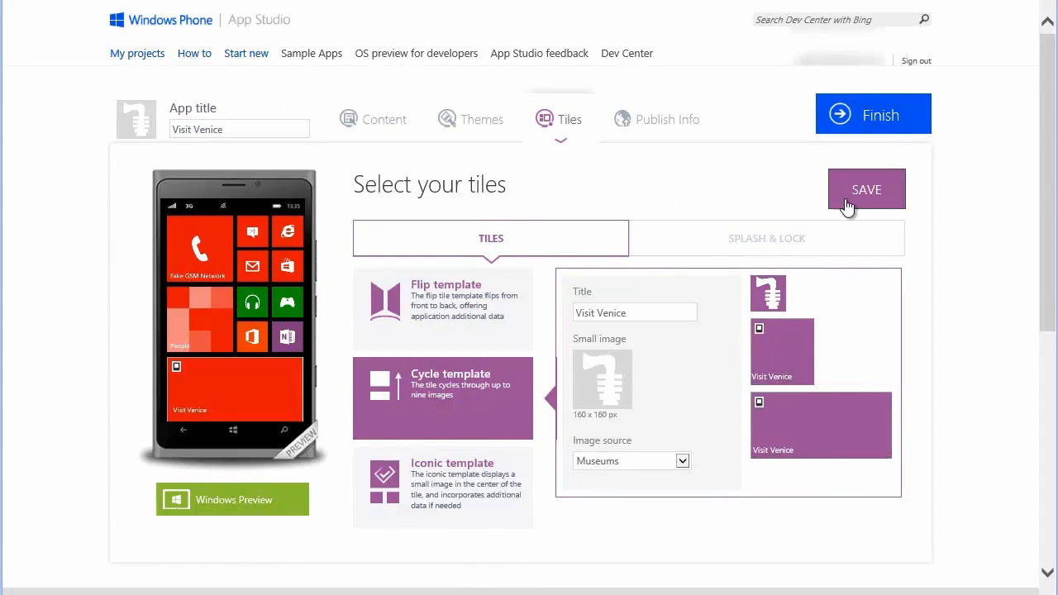
{"action": "left_click", "coordinate": [864, 192]}
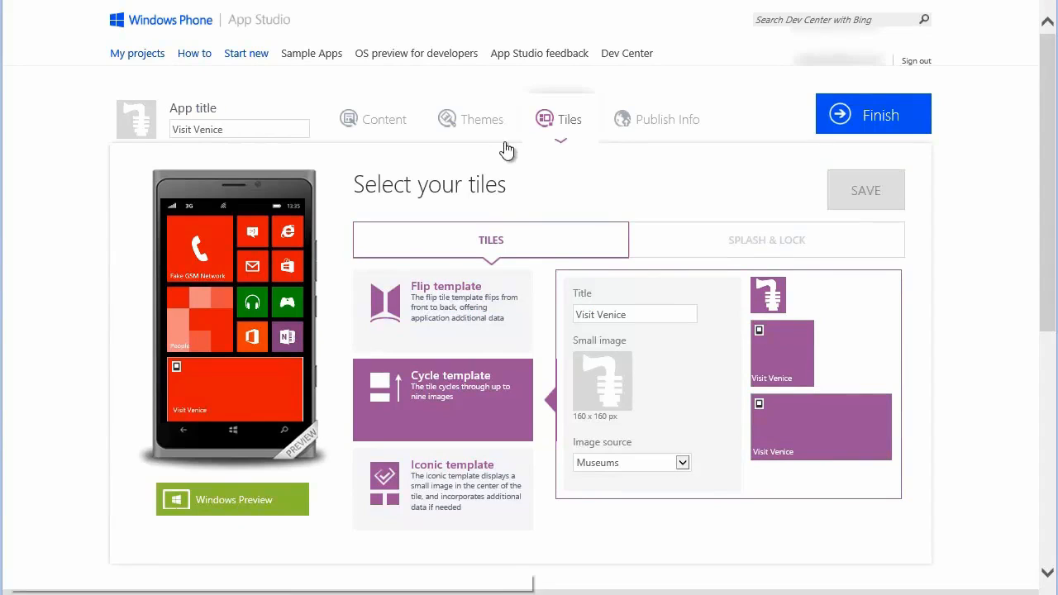
Check the app's theme and browse its sections, from My Useful Links to Venice Biennale, in Windows Preview
{"action": "left_click", "coordinate": [486, 132]}
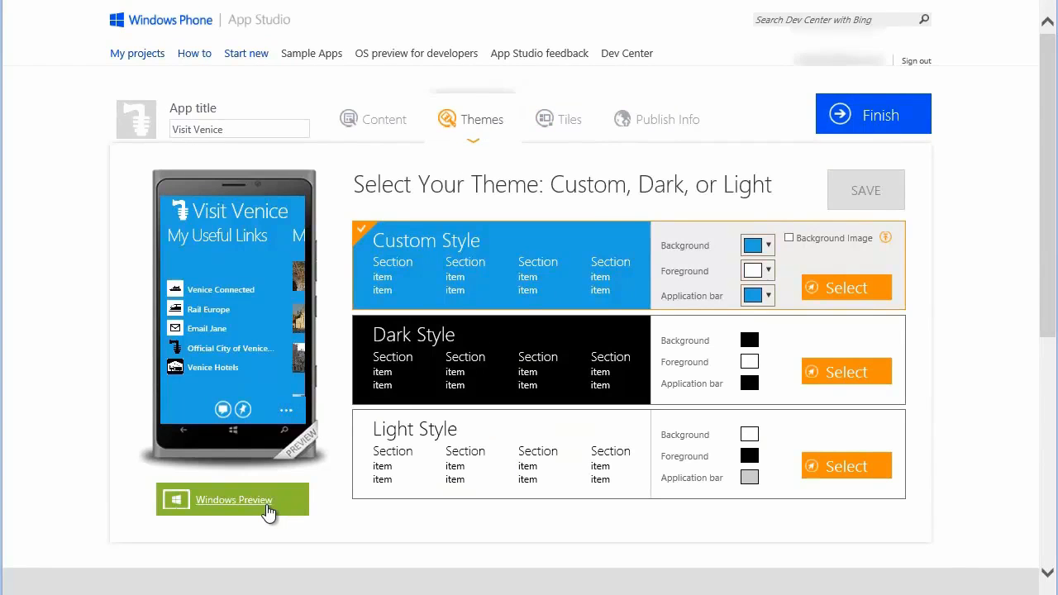
{"action": "left_click", "coordinate": [263, 505]}
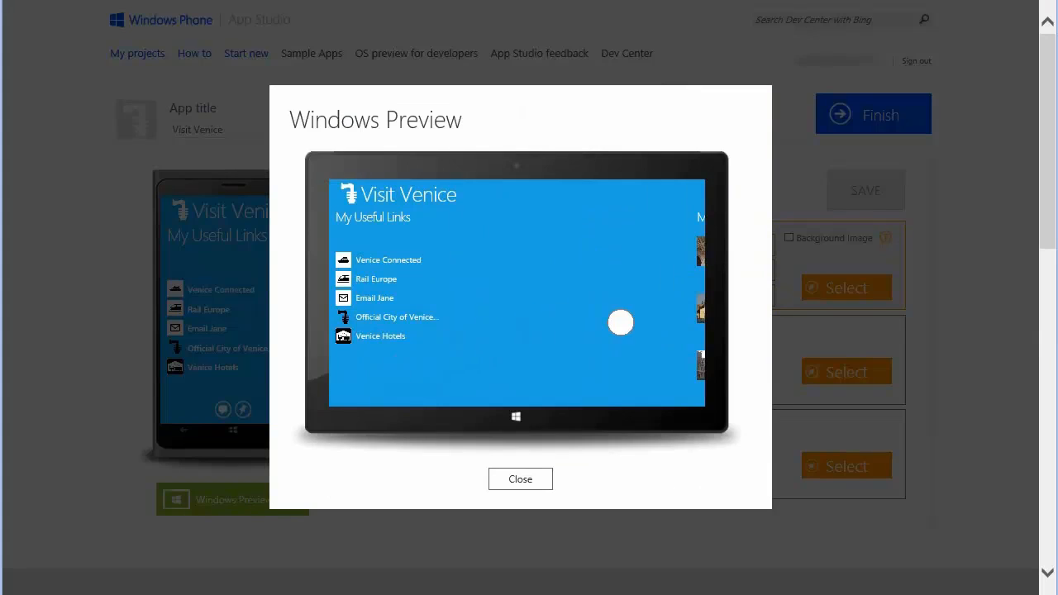
{"action": "left_click_drag", "start_coordinate": [621, 322], "coordinate": [323, 347]}
{"action": "left_click_drag", "start_coordinate": [588, 356], "coordinate": [322, 362]}
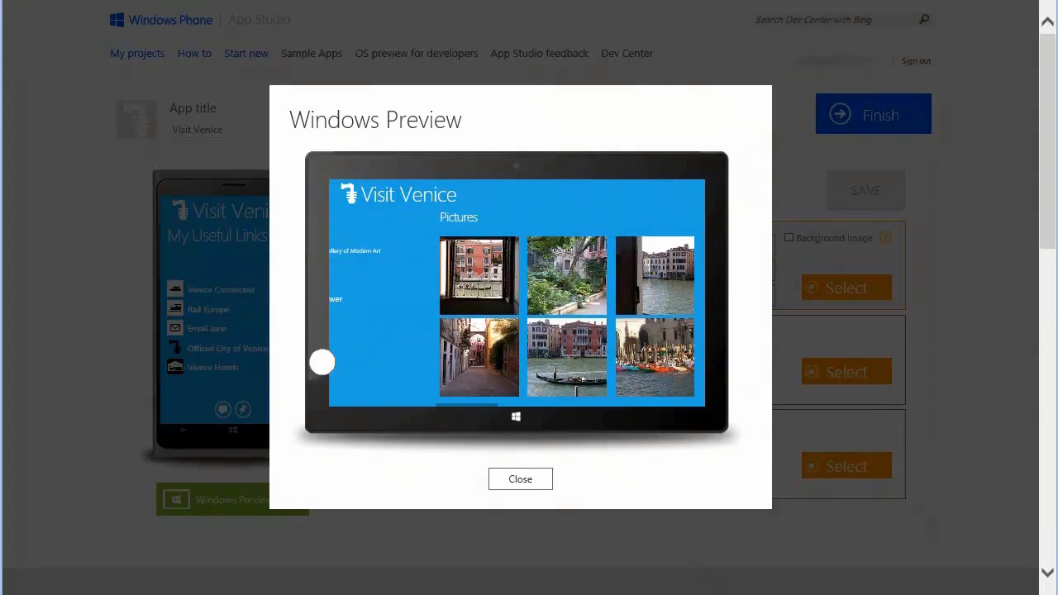
{"action": "left_click_drag", "start_coordinate": [558, 326], "coordinate": [387, 348]}
{"action": "left_click_drag", "start_coordinate": [612, 381], "coordinate": [485, 351]}
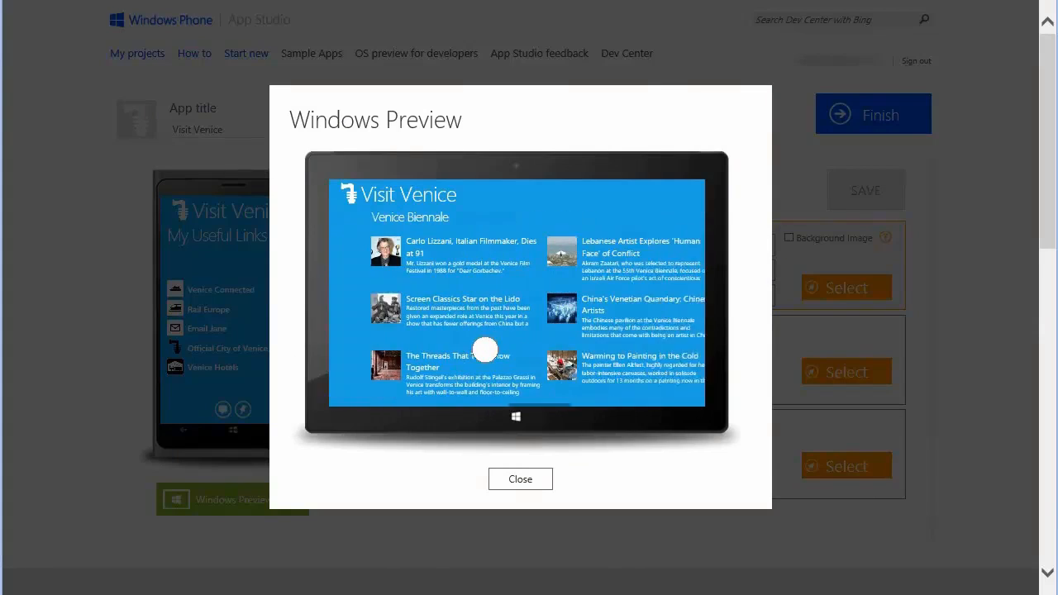
{"action": "left_click_drag", "start_coordinate": [626, 383], "coordinate": [714, 316]}
{"action": "left_click_drag", "start_coordinate": [479, 343], "coordinate": [772, 310]}
{"action": "left_click_drag", "start_coordinate": [538, 348], "coordinate": [411, 361]}
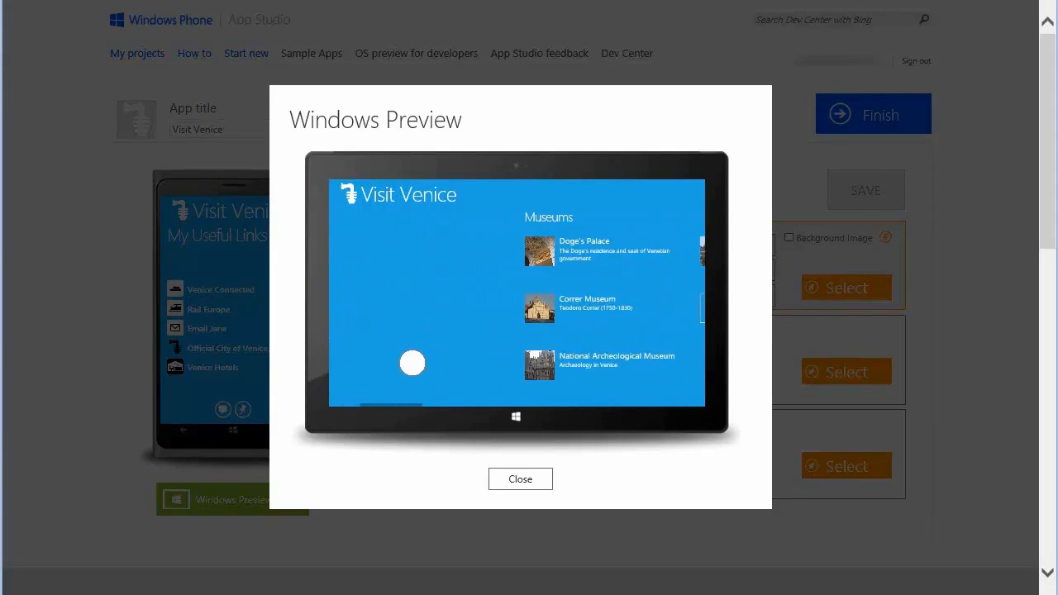
{"action": "left_click", "coordinate": [521, 484]}
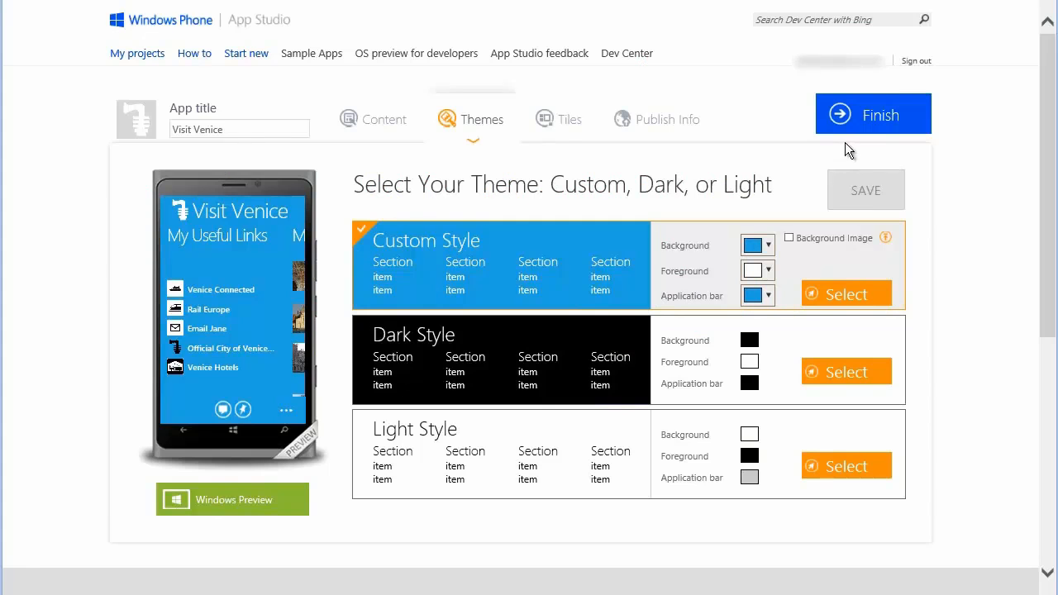
Finish the Visit Venice project and generate the app for Windows Phone 8.1 and Windows 8.1
{"action": "left_click", "coordinate": [860, 125]}
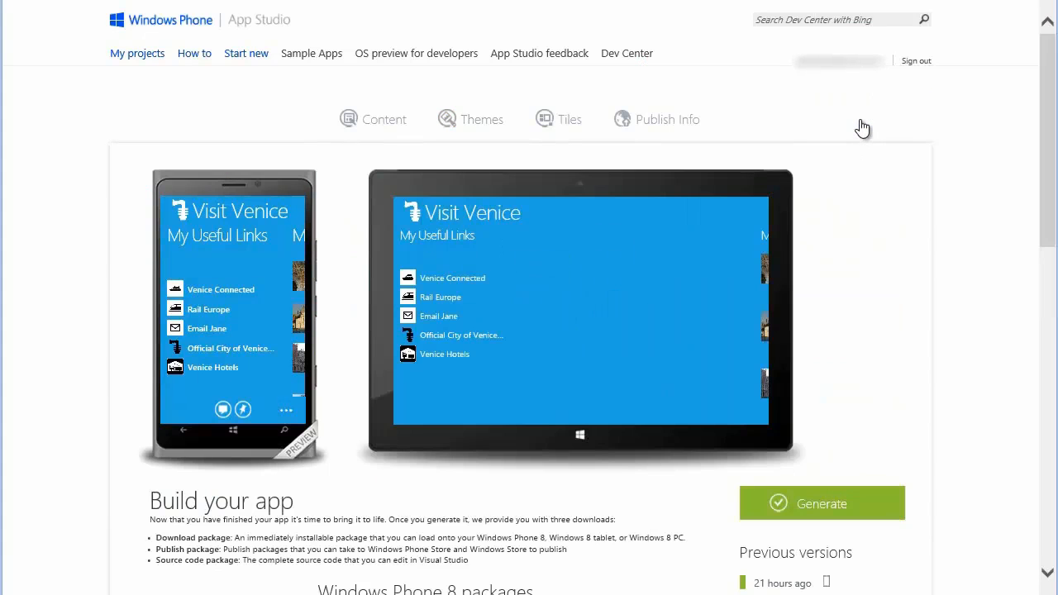
{"action": "left_click_drag", "start_coordinate": [1047, 217], "coordinate": [1047, 264]}
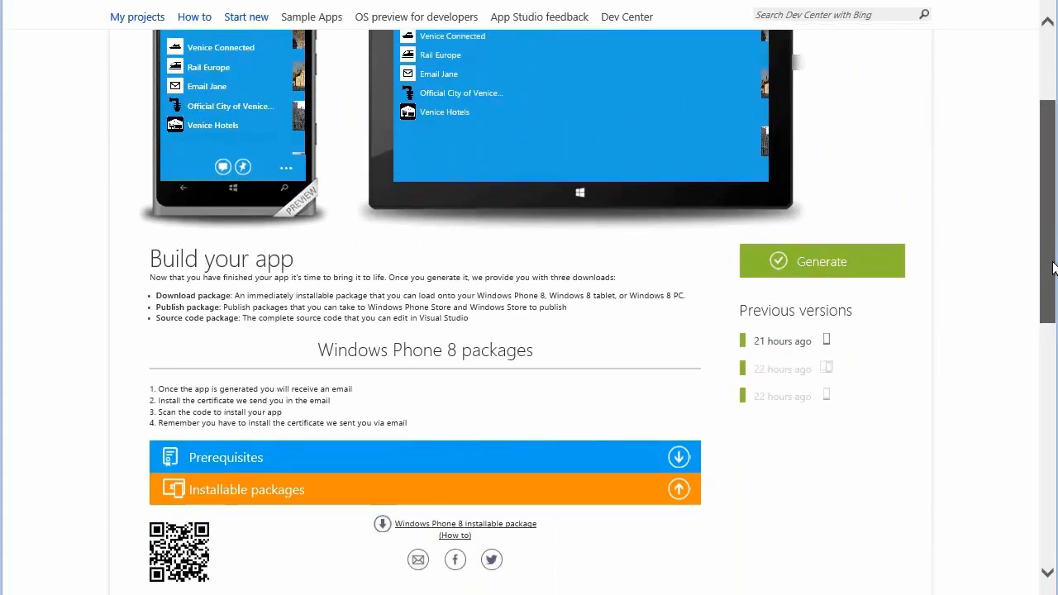
{"action": "left_click", "coordinate": [832, 268]}
{"action": "left_click", "coordinate": [668, 275]}
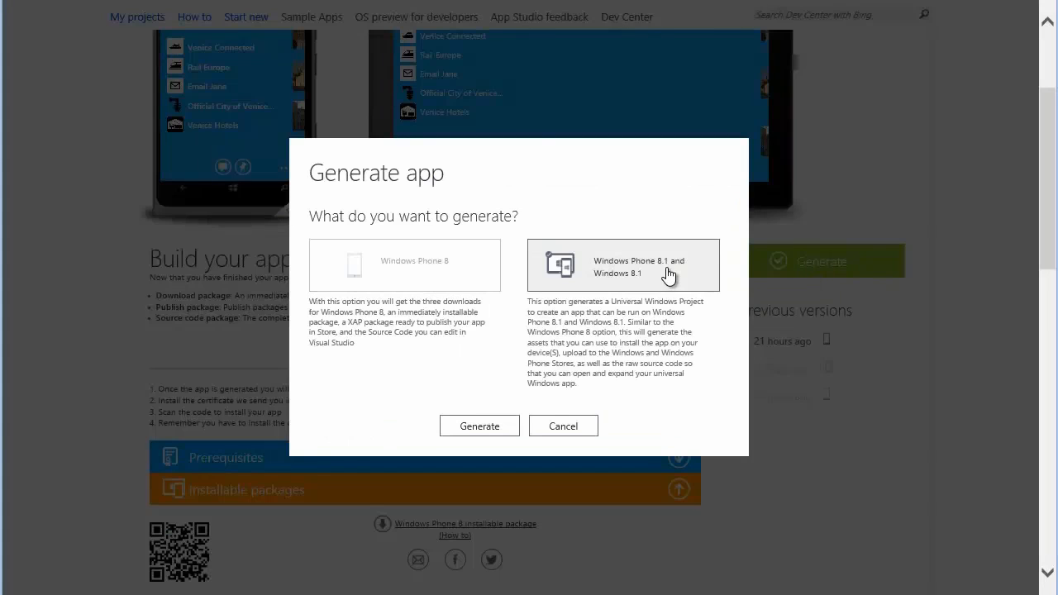
{"action": "left_click", "coordinate": [482, 426]}
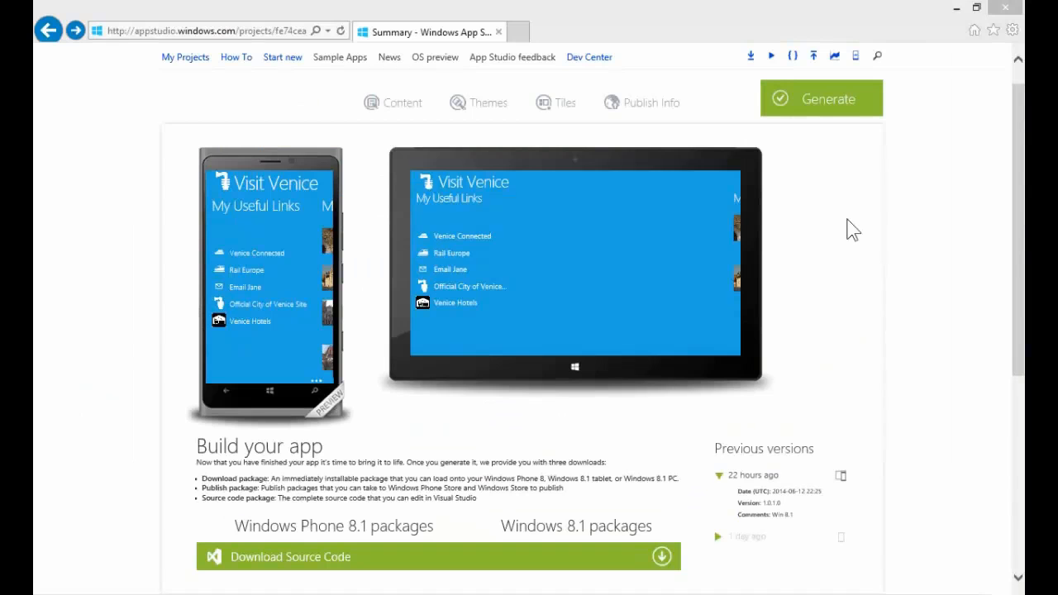
Download the Visual Studio 2013 Universal Project source code package and save App.zip
{"action": "left_click_drag", "start_coordinate": [1018, 238], "coordinate": [1012, 286]}
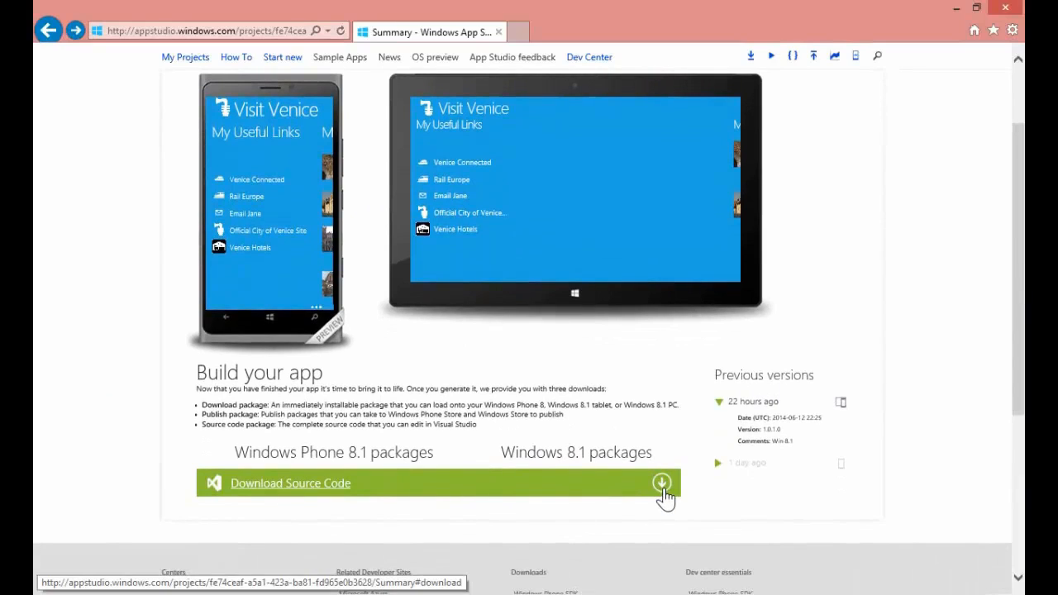
{"action": "left_click", "coordinate": [663, 488]}
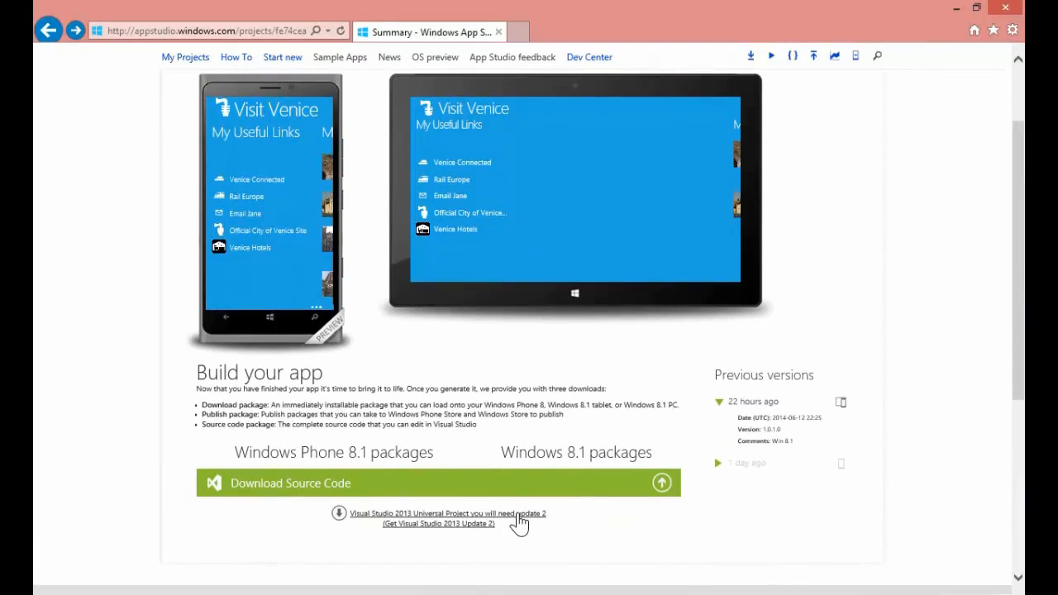
{"action": "left_click", "coordinate": [518, 517]}
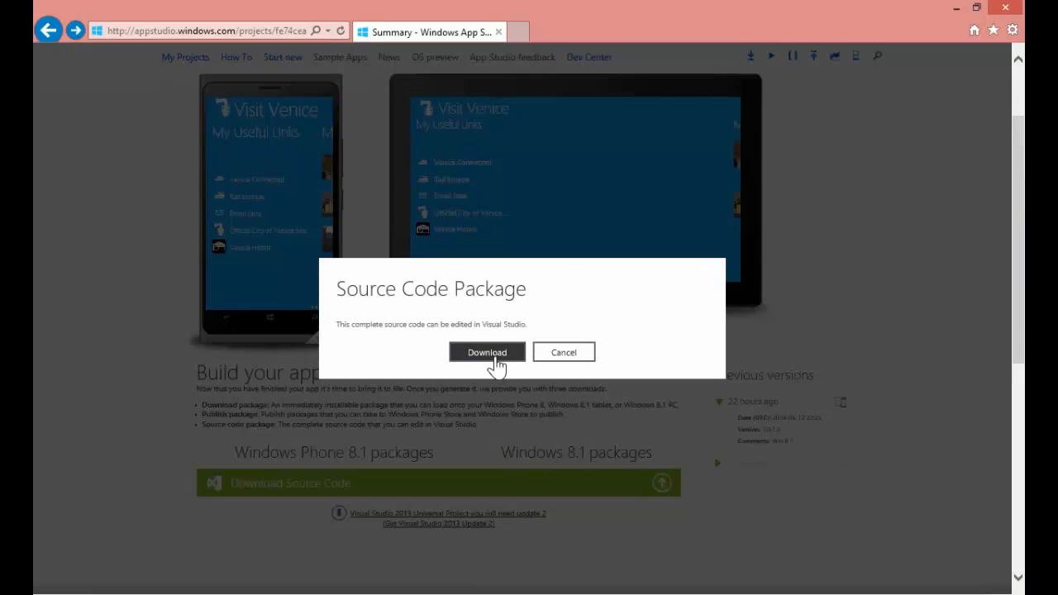
{"action": "left_click", "coordinate": [487, 352]}
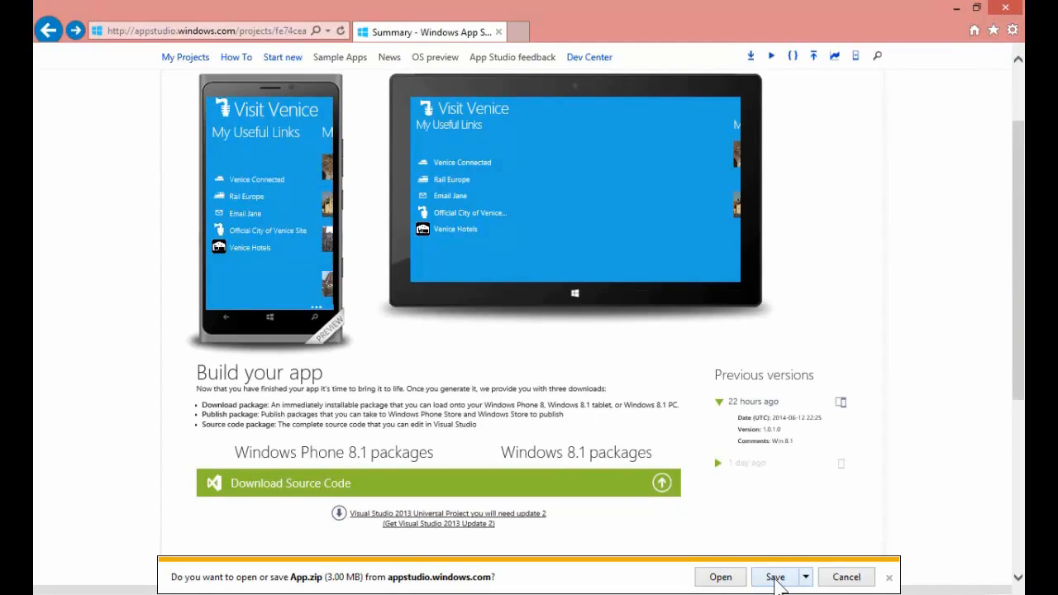
{"action": "left_click", "coordinate": [775, 576]}
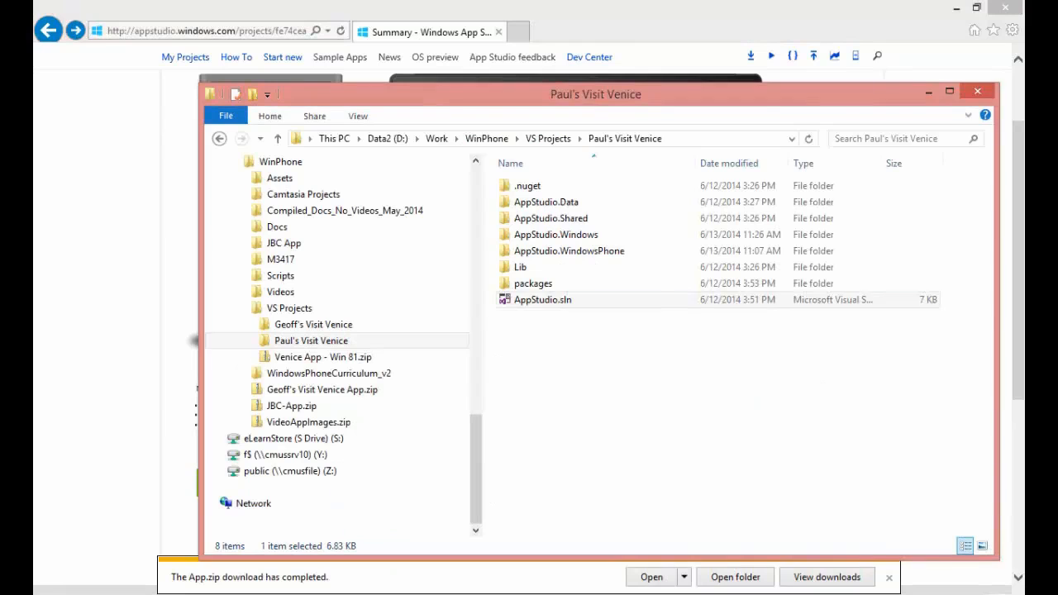
Open AppStudio.sln in Visual Studio and open MyUsefulLinksDataSource.cs from the DataSources folder of AppStudio.Data
{"action": "double_click", "coordinate": [530, 302]}
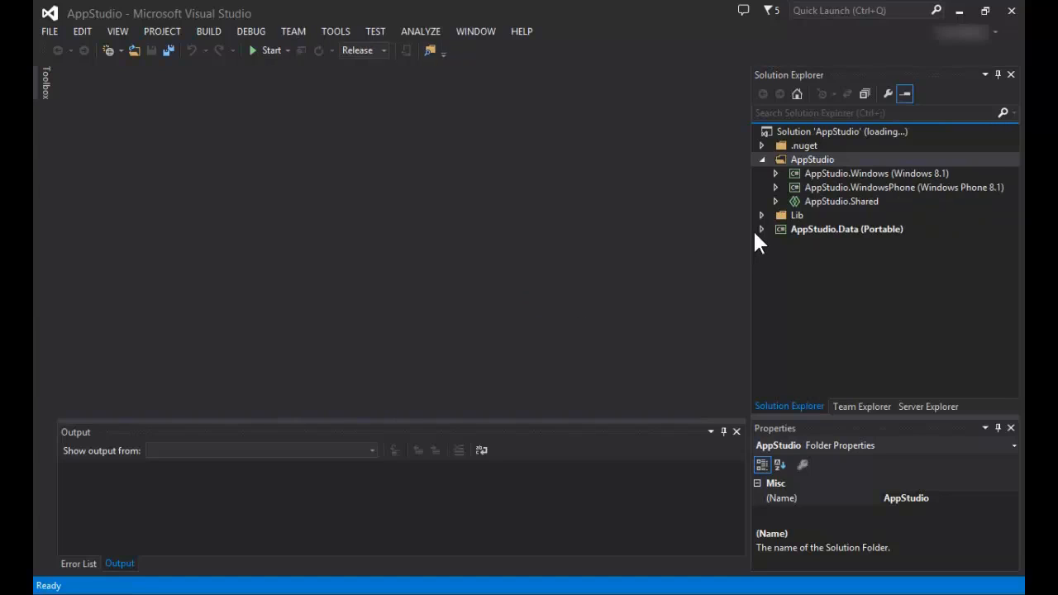
{"action": "left_click_drag", "start_coordinate": [1016, 243], "coordinate": [1019, 362]}
{"action": "left_click", "coordinate": [827, 302]}
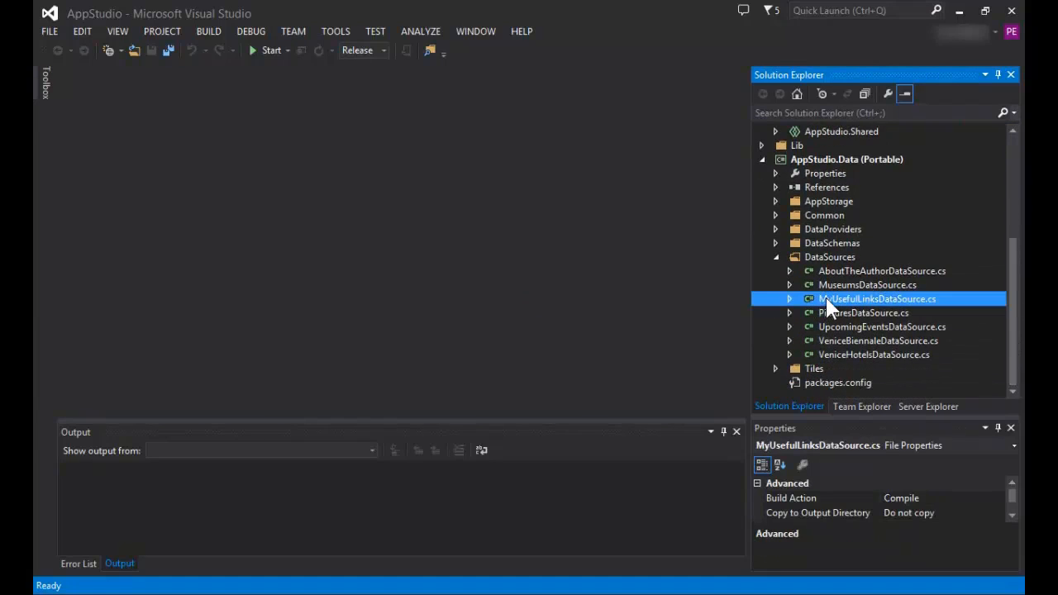
{"action": "double_click", "coordinate": [826, 299]}
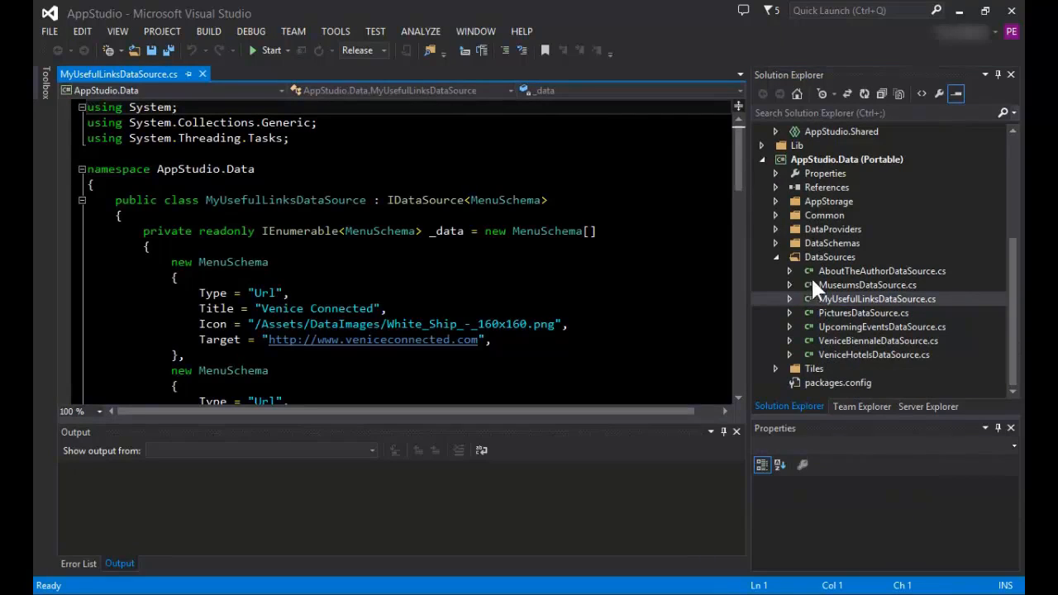
Duplicate the Venice Hotels MenuSchema entry directly below the original, starting the copy on its own line
{"action": "left_click_drag", "start_coordinate": [735, 157], "coordinate": [748, 271]}
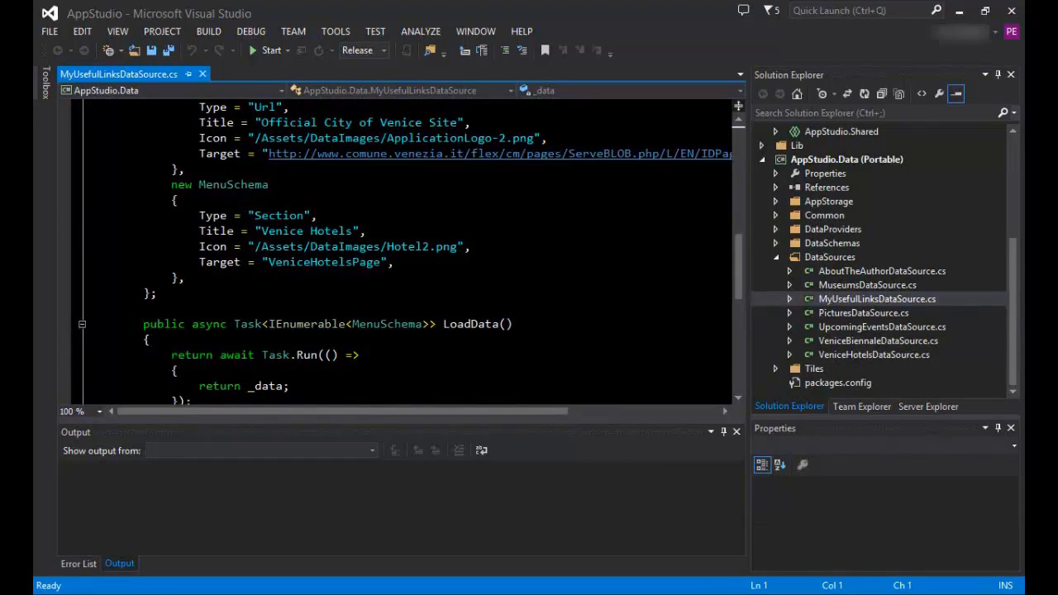
{"action": "left_click_drag", "start_coordinate": [87, 184], "coordinate": [268, 279]}
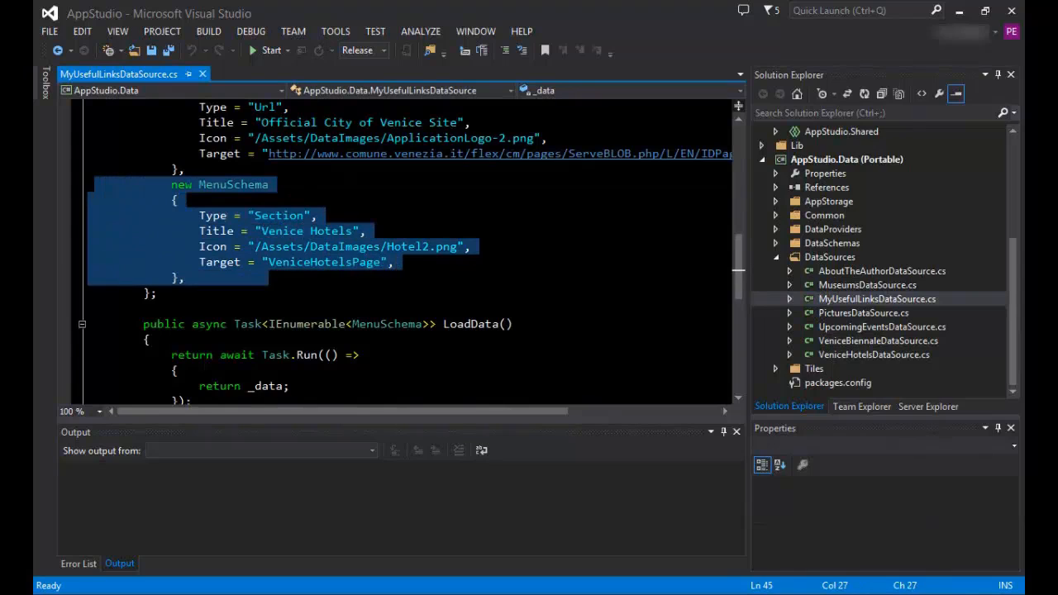
{"action": "key", "text": "ctrl+c"}
{"action": "key", "text": "ctrl+v"}
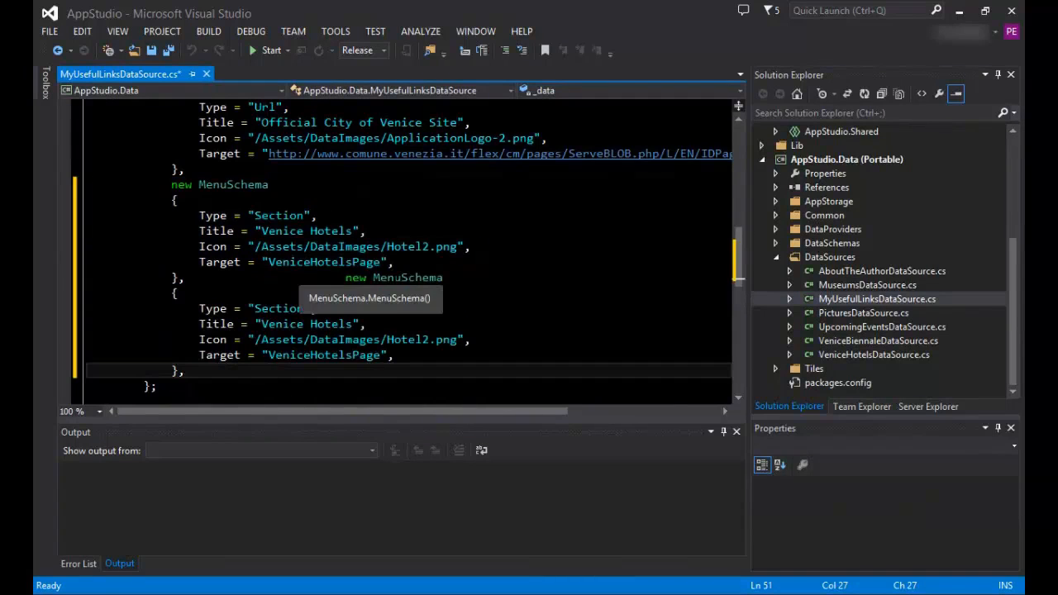
{"action": "left_click", "coordinate": [345, 278]}
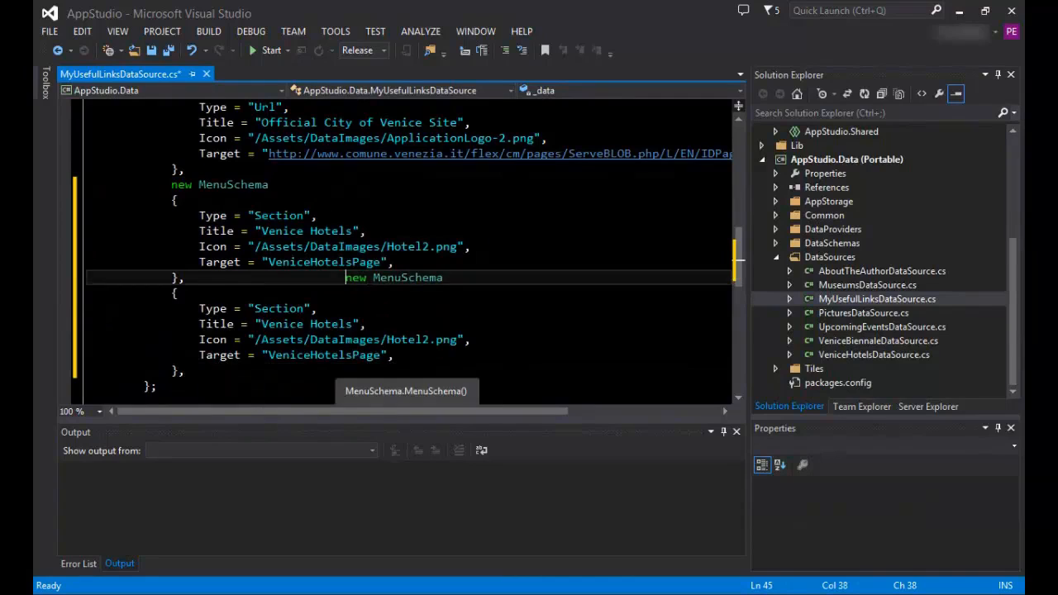
{"action": "key", "text": "Return"}
{"action": "double_click", "coordinate": [332, 339]}
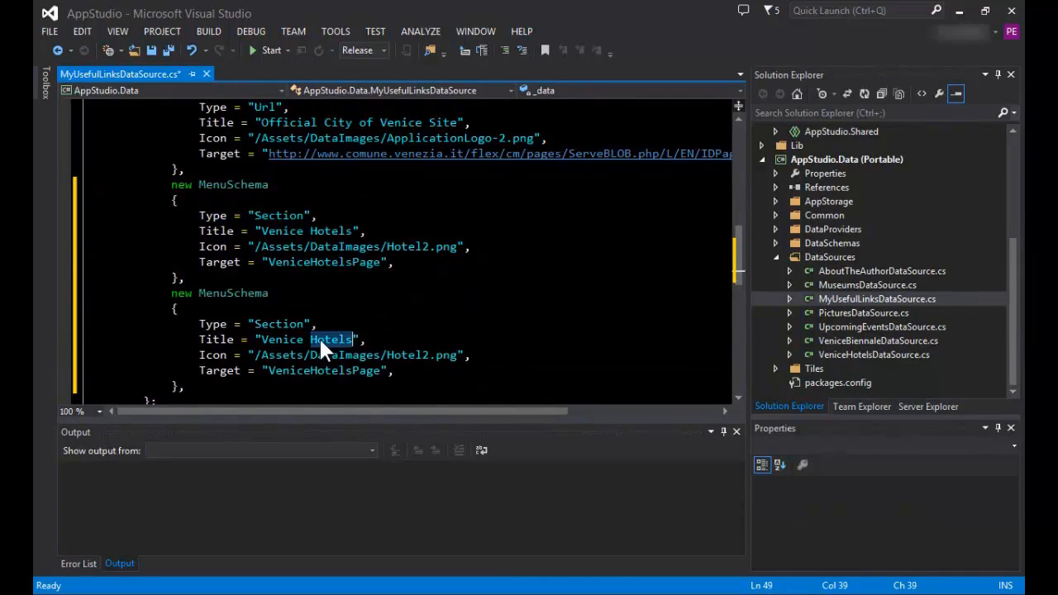
{"action": "type", "text": "ACTV"}
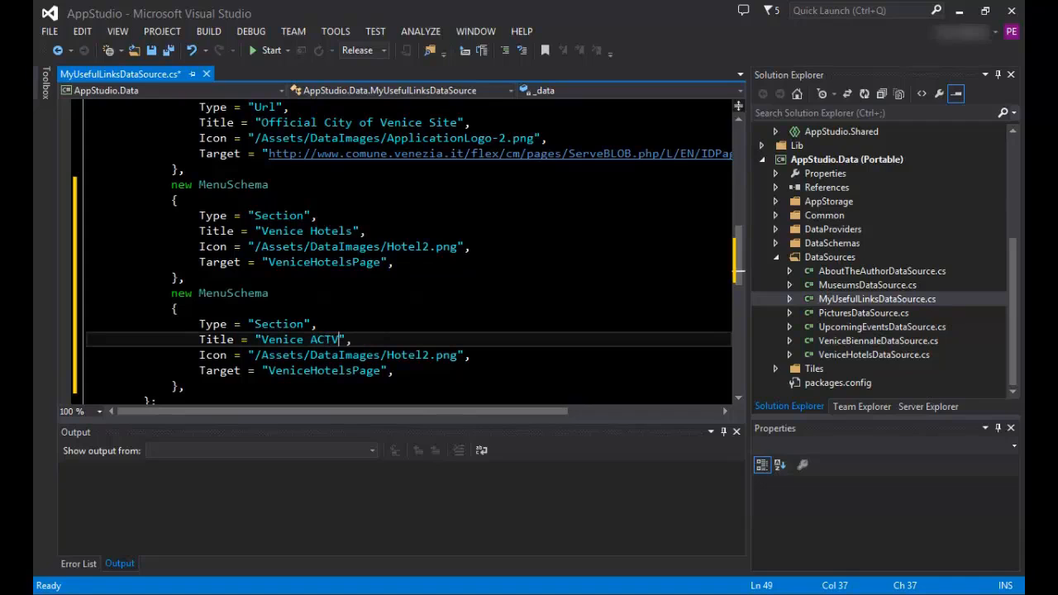
{"action": "left_click_drag", "start_coordinate": [381, 371], "coordinate": [265, 372]}
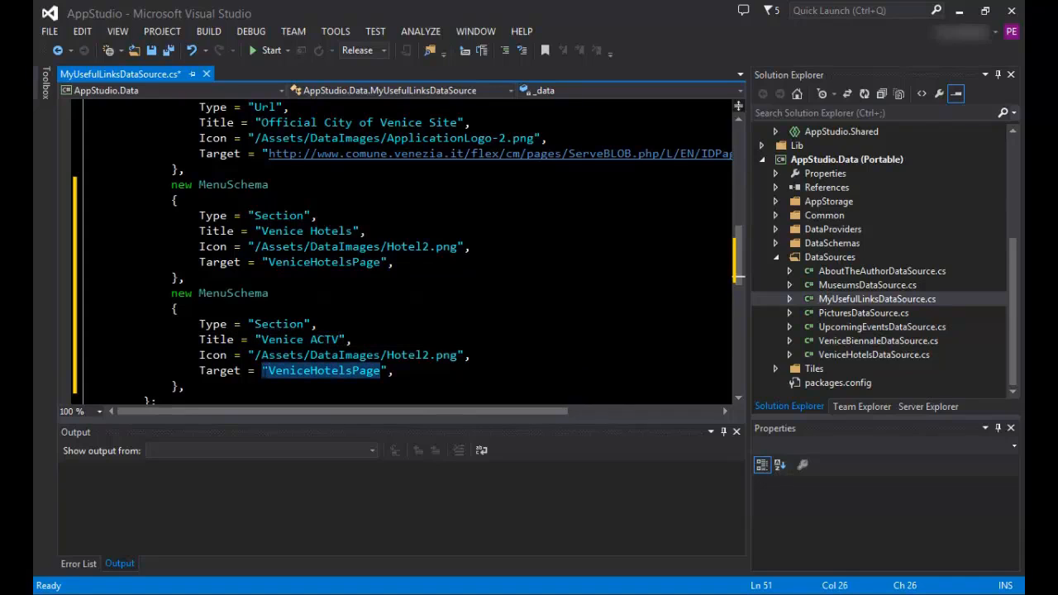
{"action": "key", "text": "ctrl+v"}
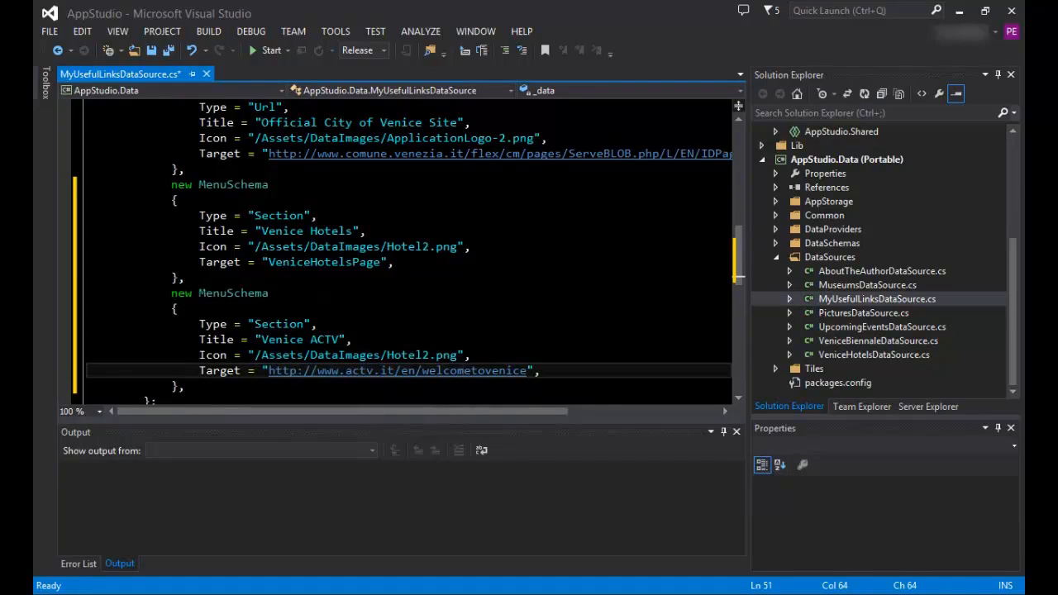
{"action": "left_click", "coordinate": [152, 52]}
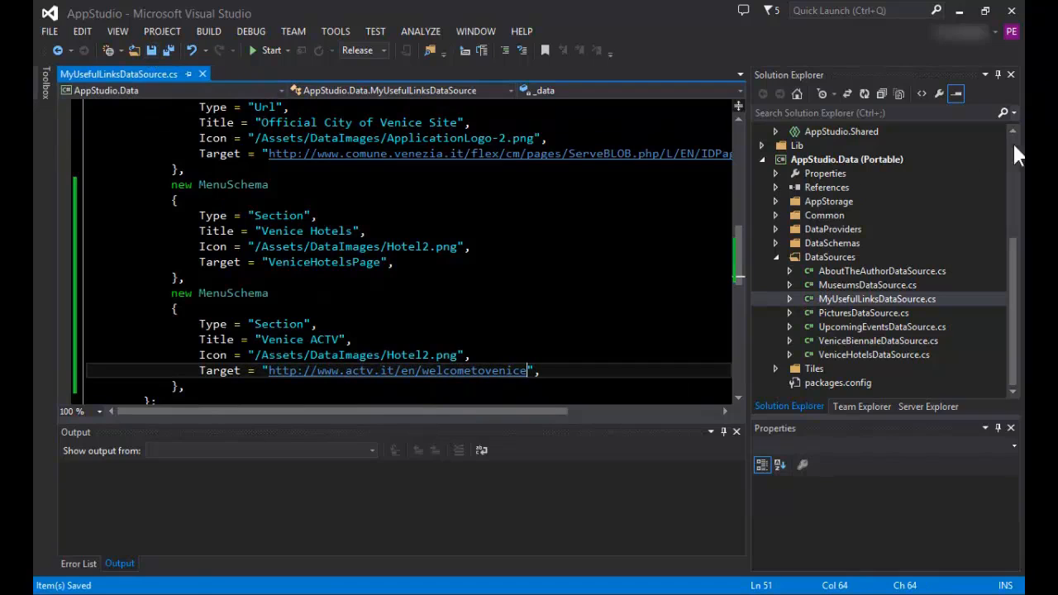
Make AppStudio.Windows (Windows 8.1) the startup project and run it in the Simulator
{"action": "left_click", "coordinate": [966, 240]}
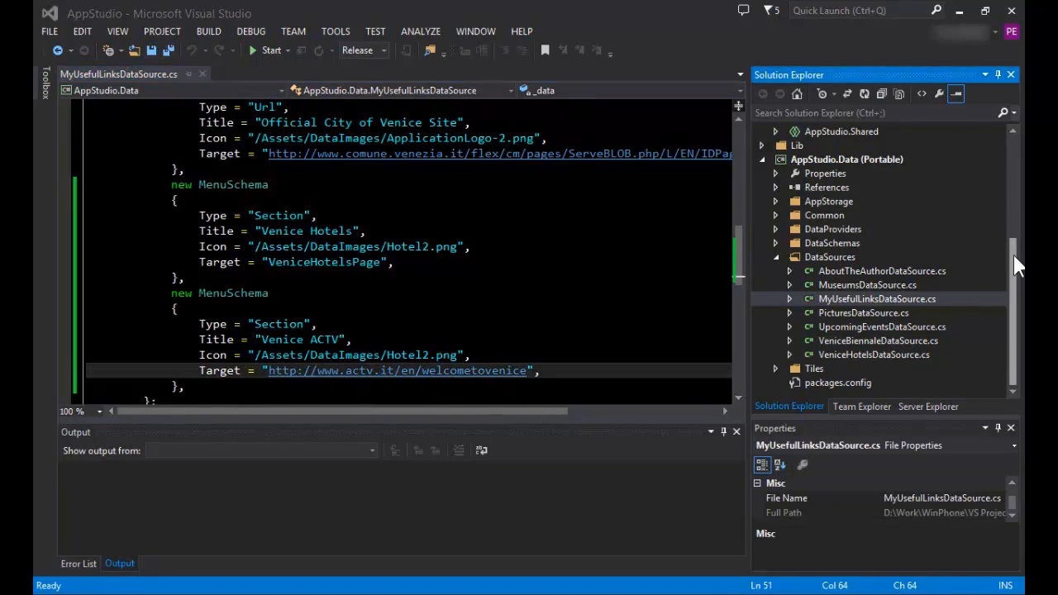
{"action": "left_click_drag", "start_coordinate": [1017, 264], "coordinate": [1021, 157]}
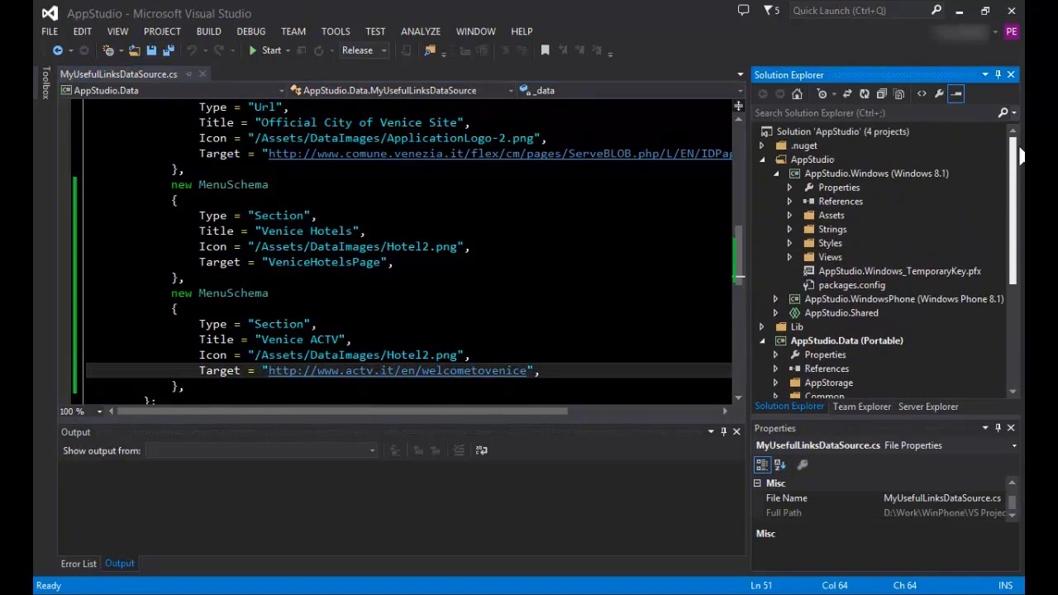
{"action": "left_click", "coordinate": [854, 175]}
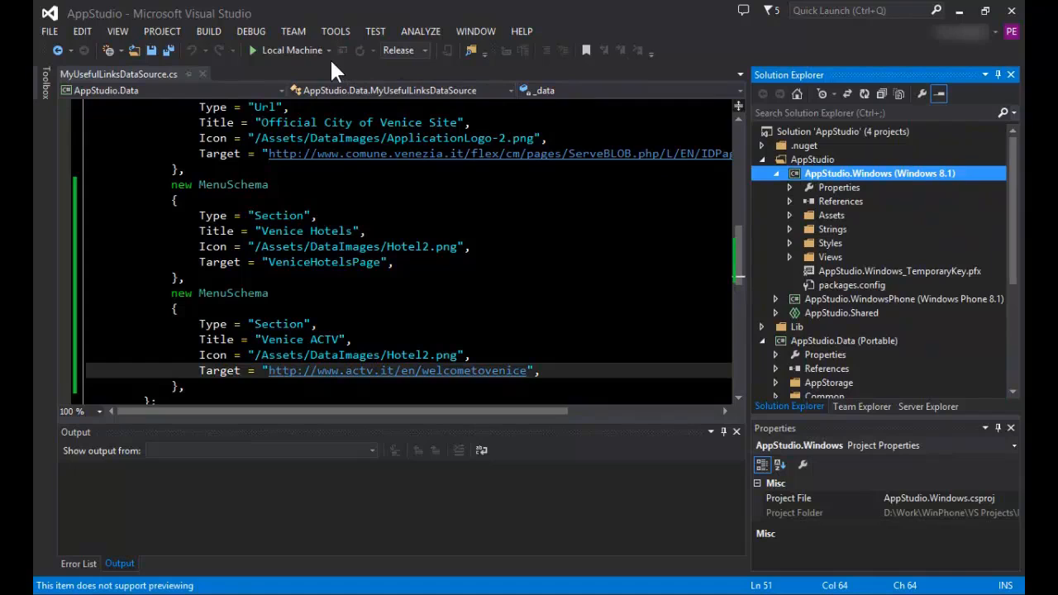
{"action": "left_click", "coordinate": [329, 51]}
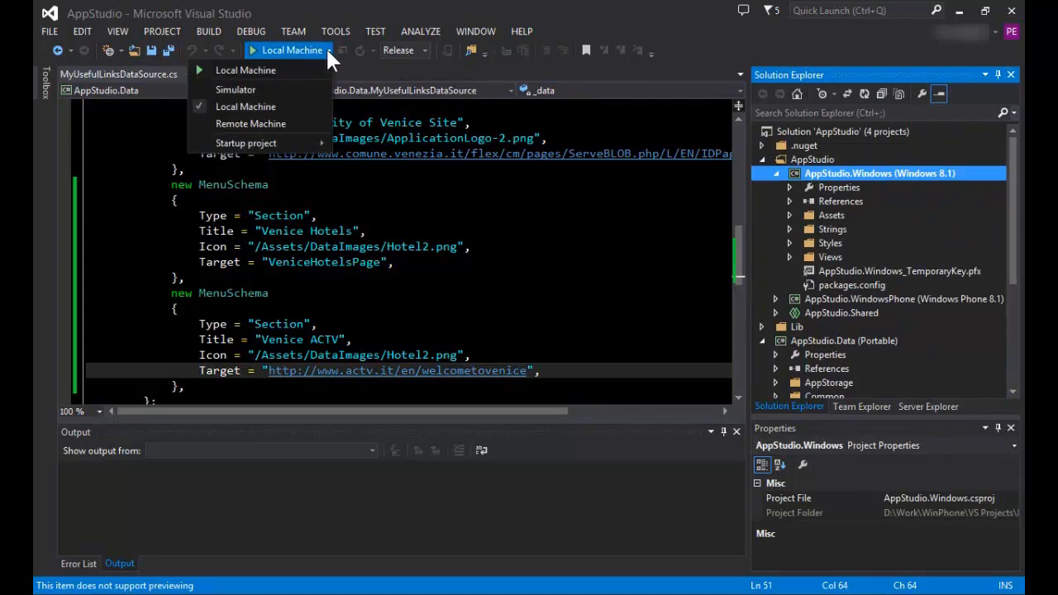
{"action": "left_click", "coordinate": [275, 89]}
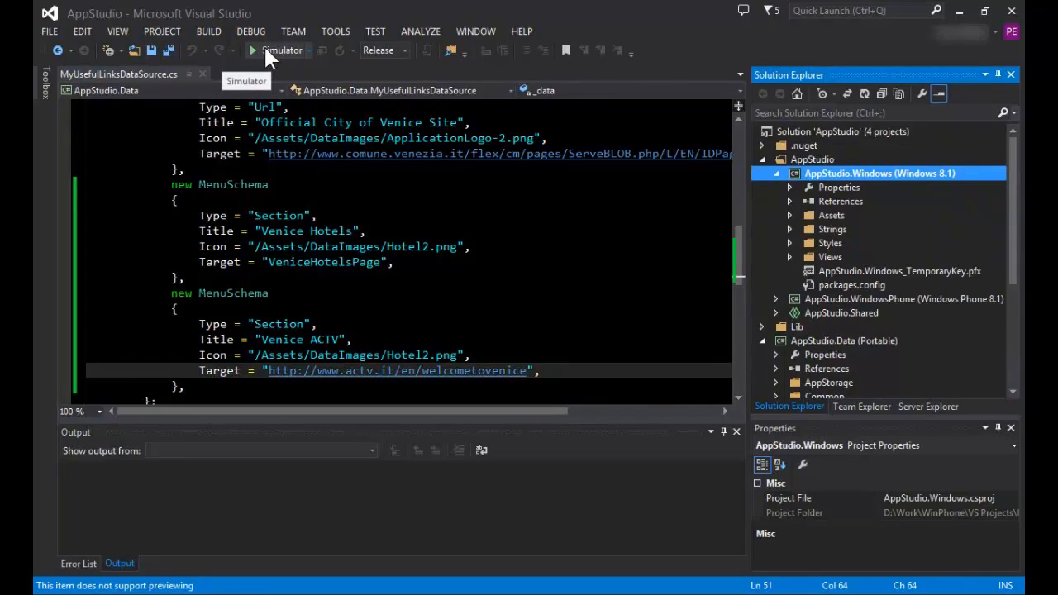
{"action": "left_click", "coordinate": [267, 50]}
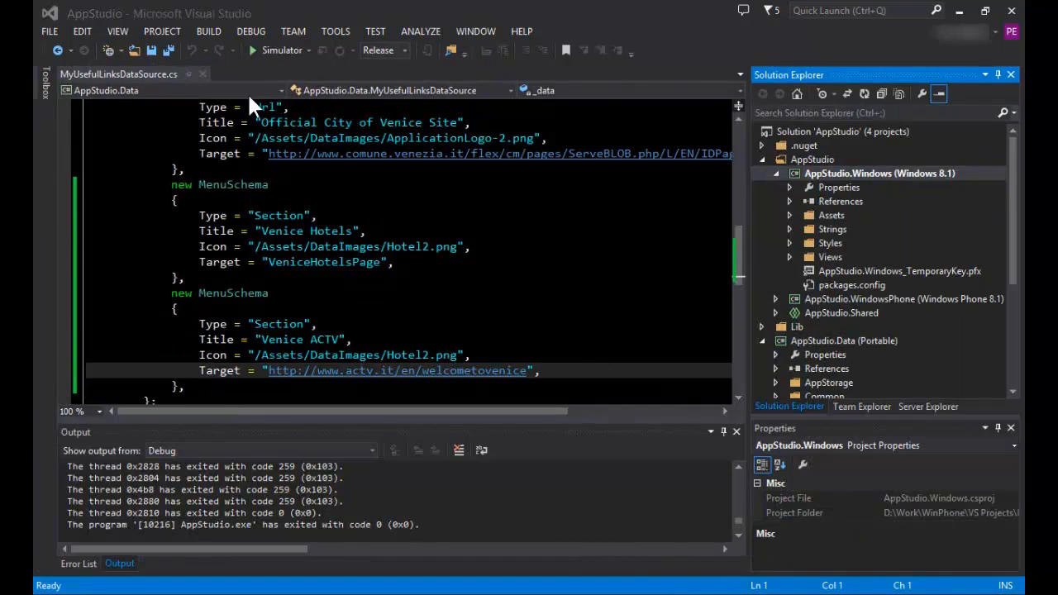
Create app packages for AppStudio.Windows without Store upload, select the output location path, and build the Neutral Release (Any CPU) package
{"action": "left_click", "coordinate": [168, 29]}
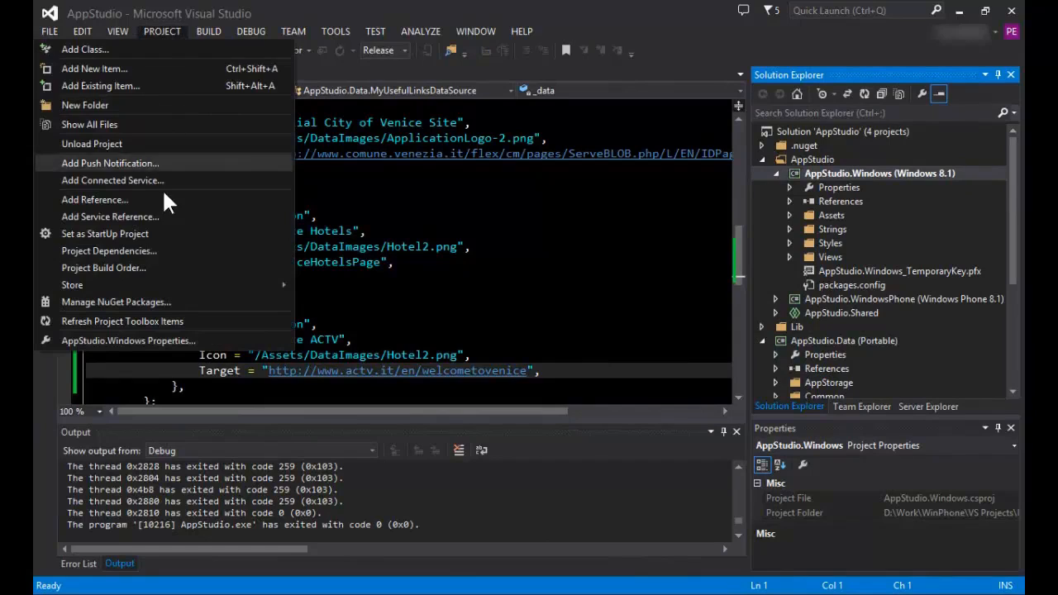
{"action": "mouse_move", "coordinate": [178, 284]}
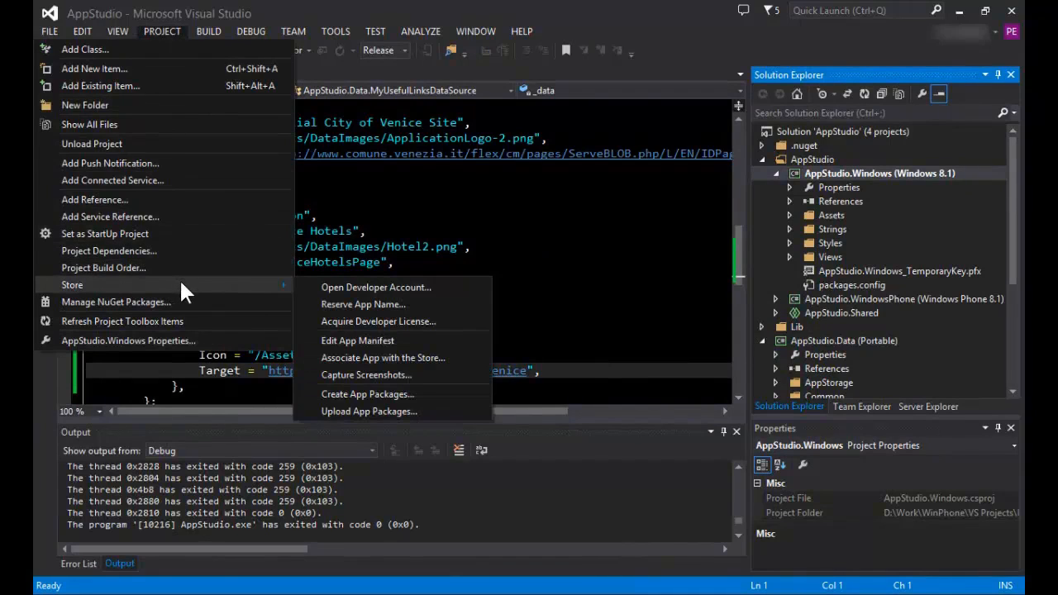
{"action": "left_click", "coordinate": [372, 393]}
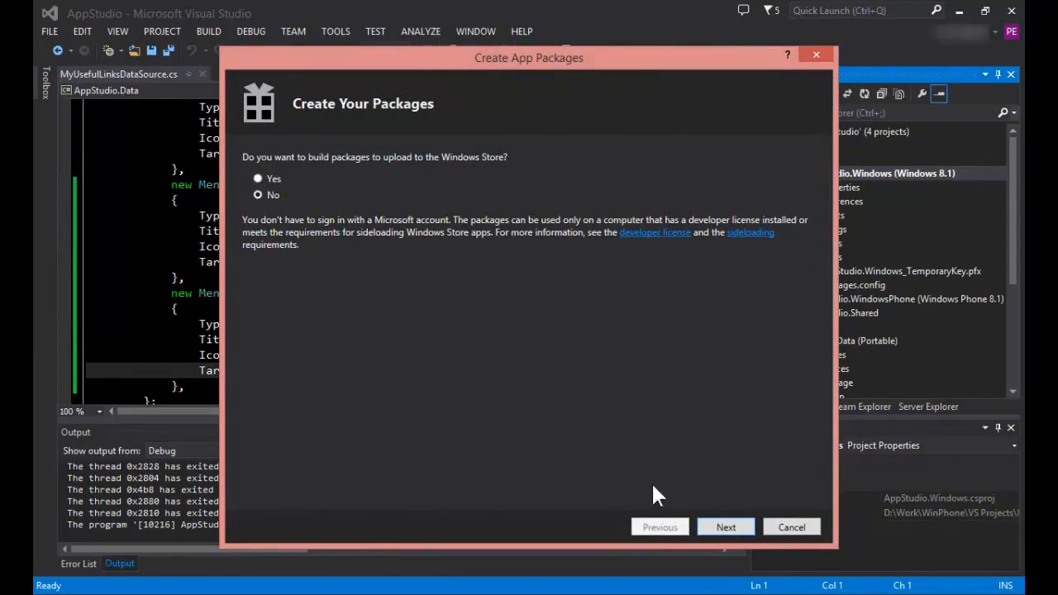
{"action": "left_click", "coordinate": [726, 528]}
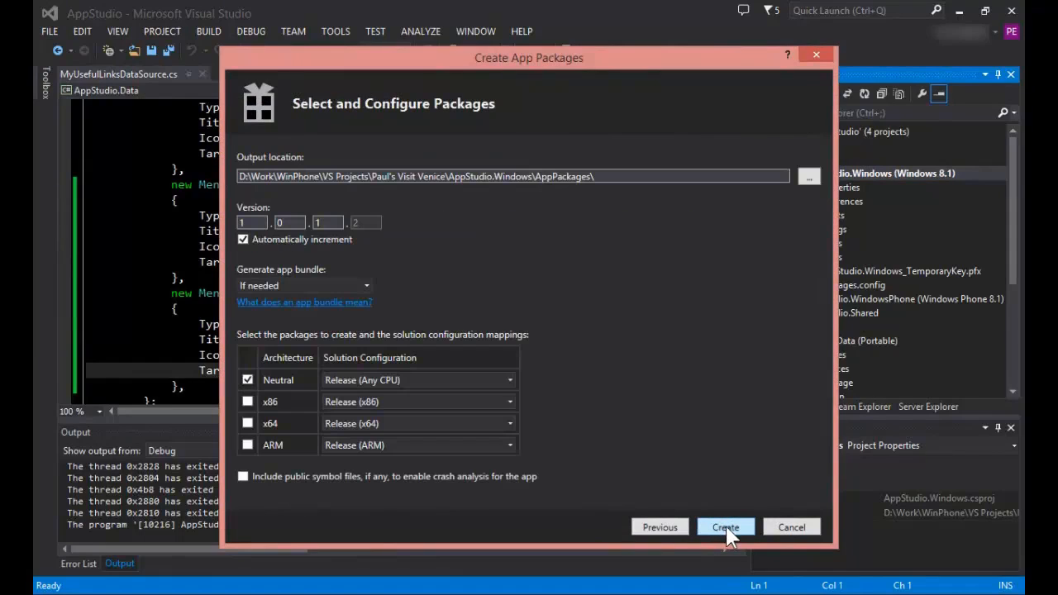
{"action": "left_click_drag", "start_coordinate": [615, 174], "coordinate": [272, 164]}
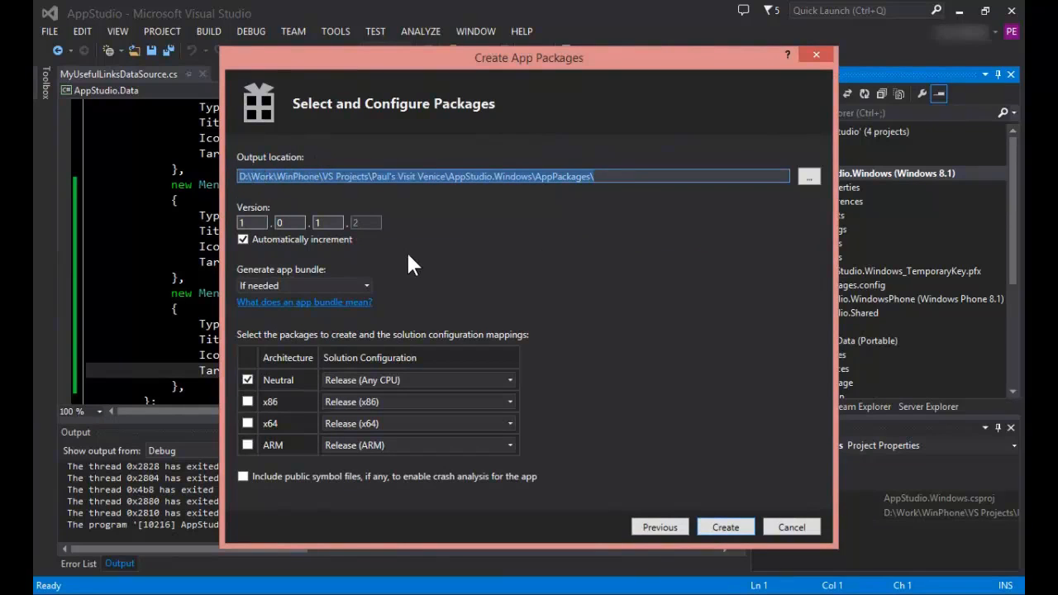
{"action": "left_click", "coordinate": [719, 530]}
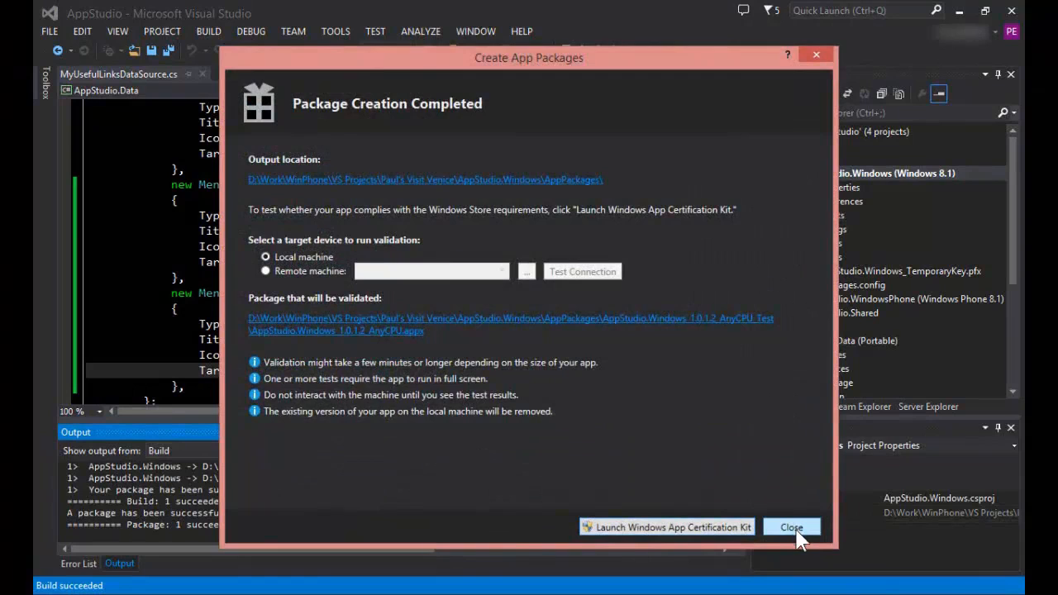
{"action": "left_click", "coordinate": [794, 529]}
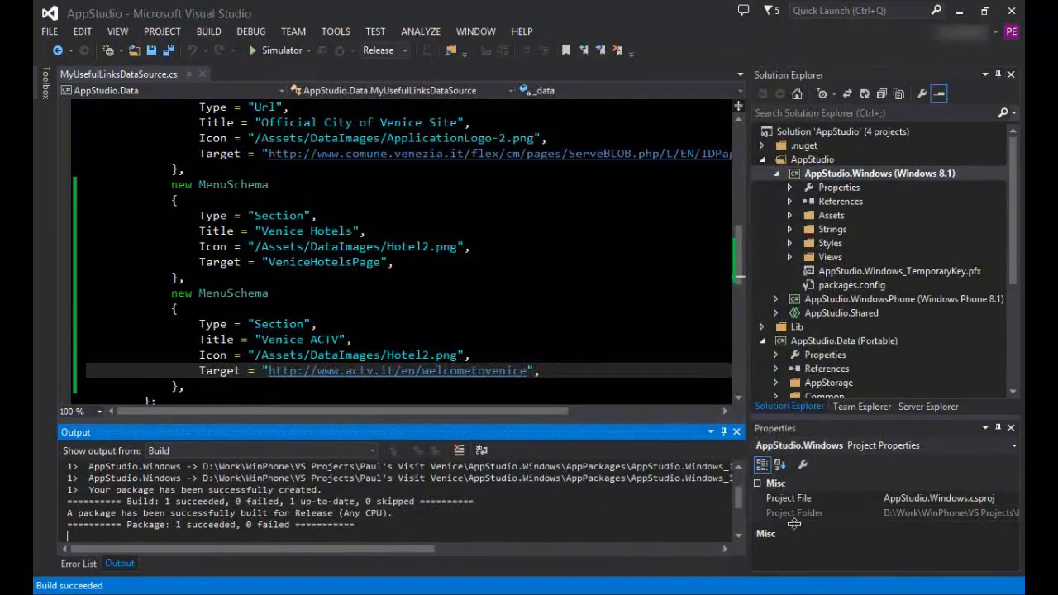
{"action": "left_click", "coordinate": [170, 39]}
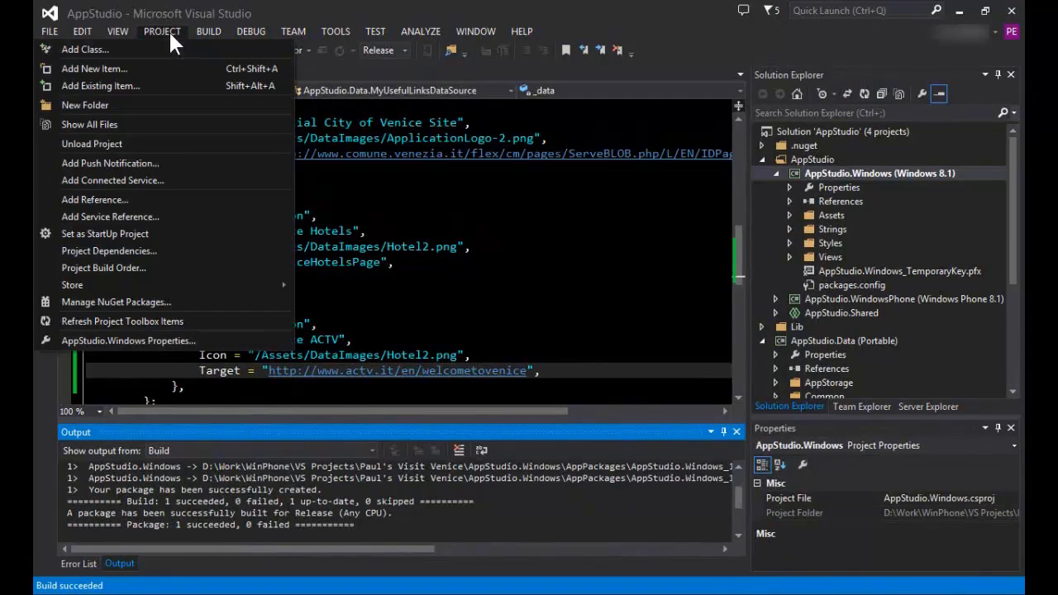
{"action": "mouse_move", "coordinate": [197, 278]}
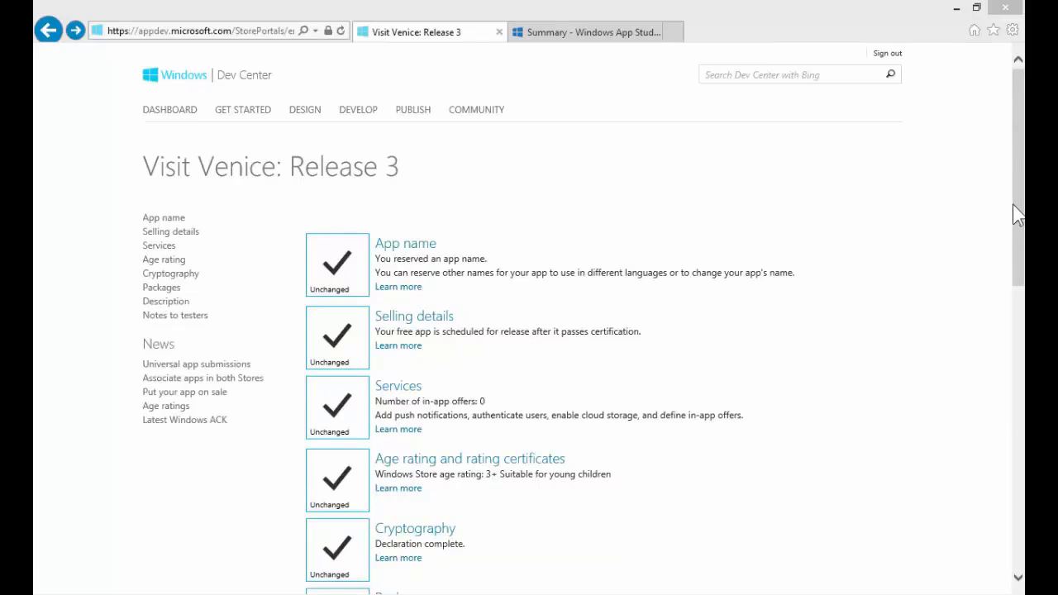
Upload AppStudio.Windows_1.1.0.4_AnyCPU.appxupload from the AppStudio.Windows\AppPackages folder to the Packages page of Visit Venice: Release 3 in Dev Center
{"action": "left_click_drag", "start_coordinate": [1019, 213], "coordinate": [1019, 309]}
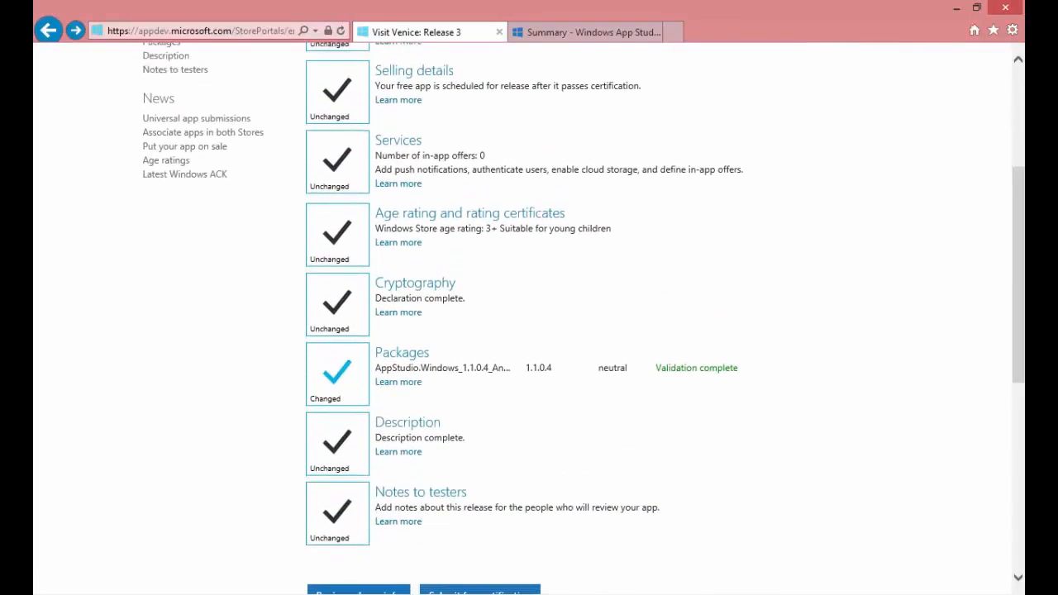
{"action": "left_click", "coordinate": [416, 366]}
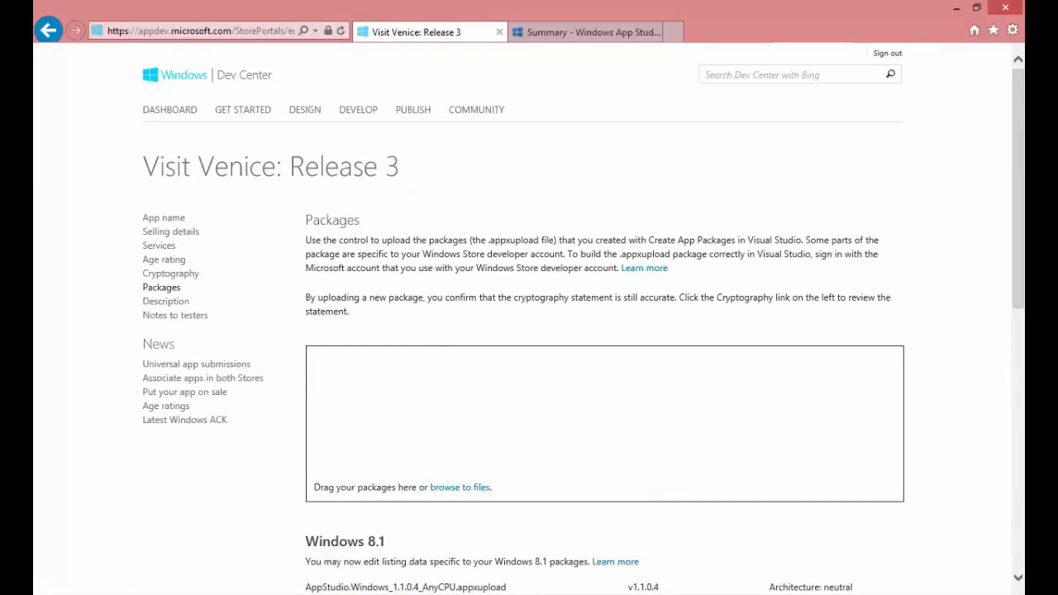
{"action": "key", "text": "alt+Tab"}
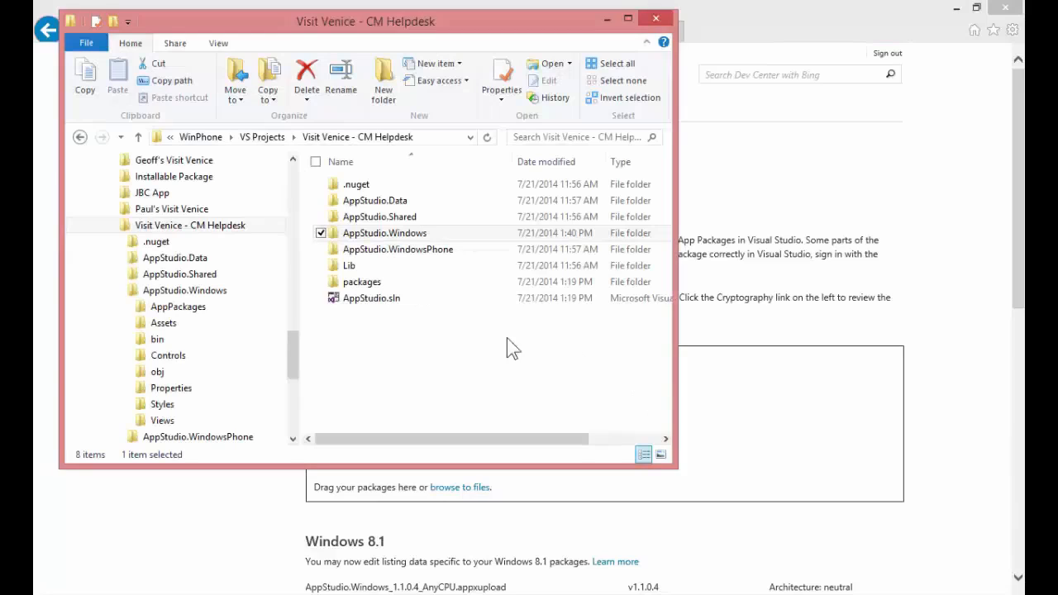
{"action": "left_click", "coordinate": [437, 139]}
{"action": "key", "text": "ctrl+v"}
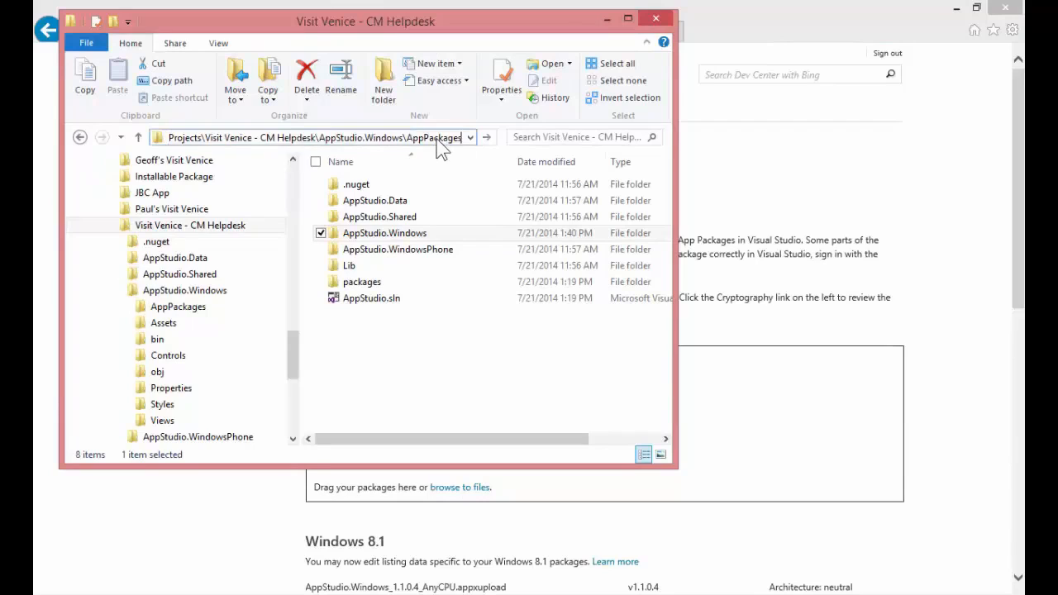
{"action": "key", "text": "Return"}
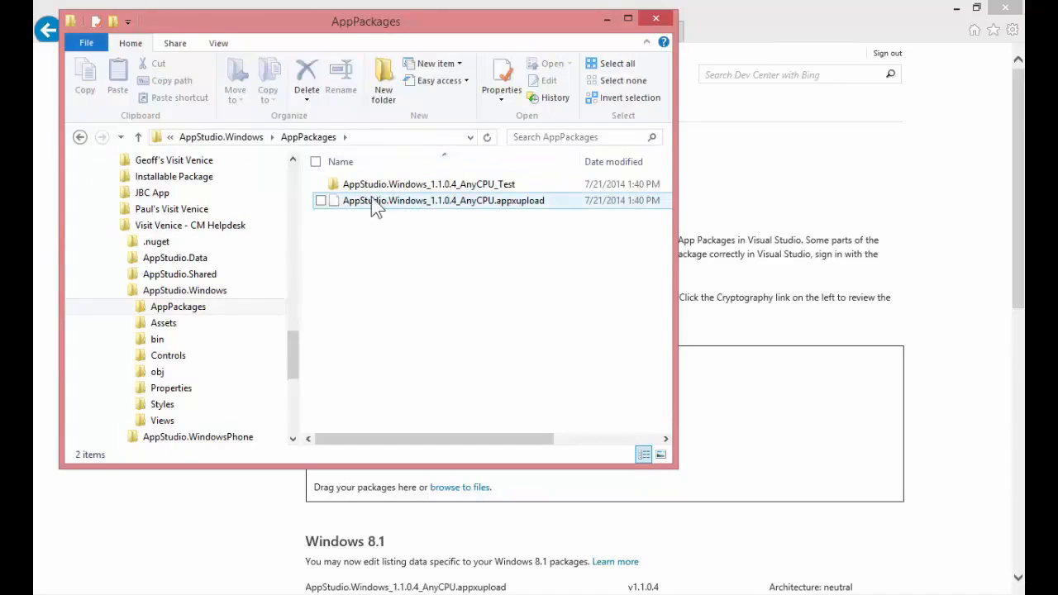
{"action": "left_click_drag", "start_coordinate": [368, 208], "coordinate": [731, 397]}
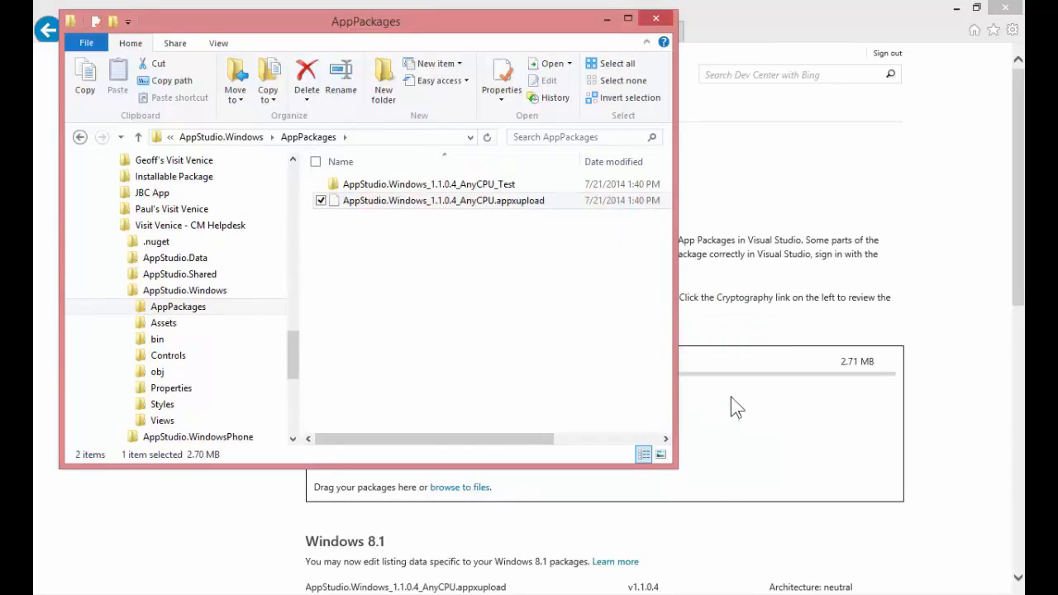
{"action": "left_click", "coordinate": [951, 397]}
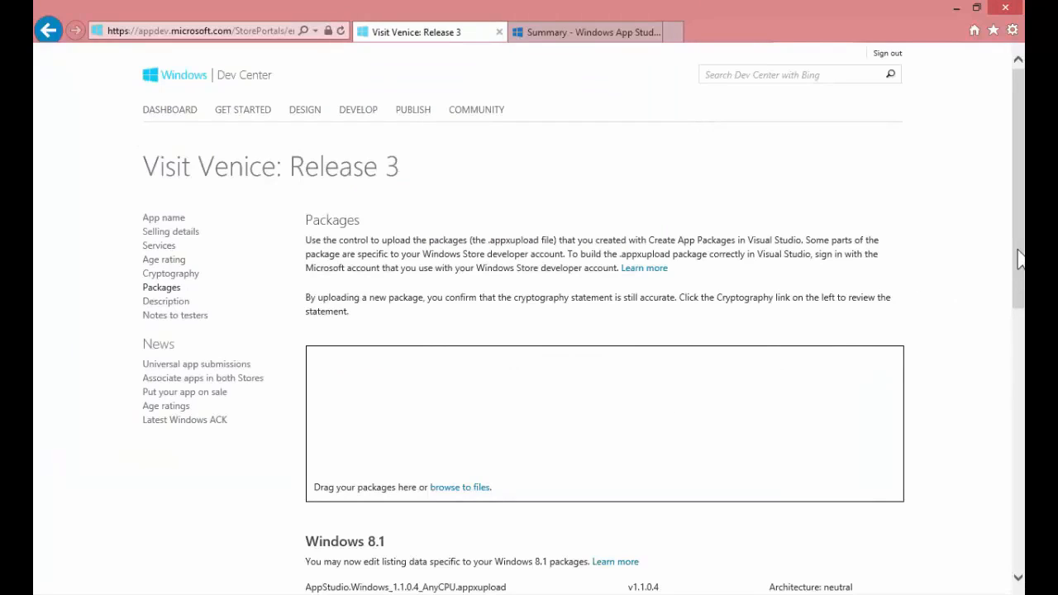
Return from the Packages page to the release overview and submit Visit Venice: Release 3 for certification
{"action": "left_click_drag", "start_coordinate": [1020, 259], "coordinate": [1022, 365]}
{"action": "left_click", "coordinate": [337, 529]}
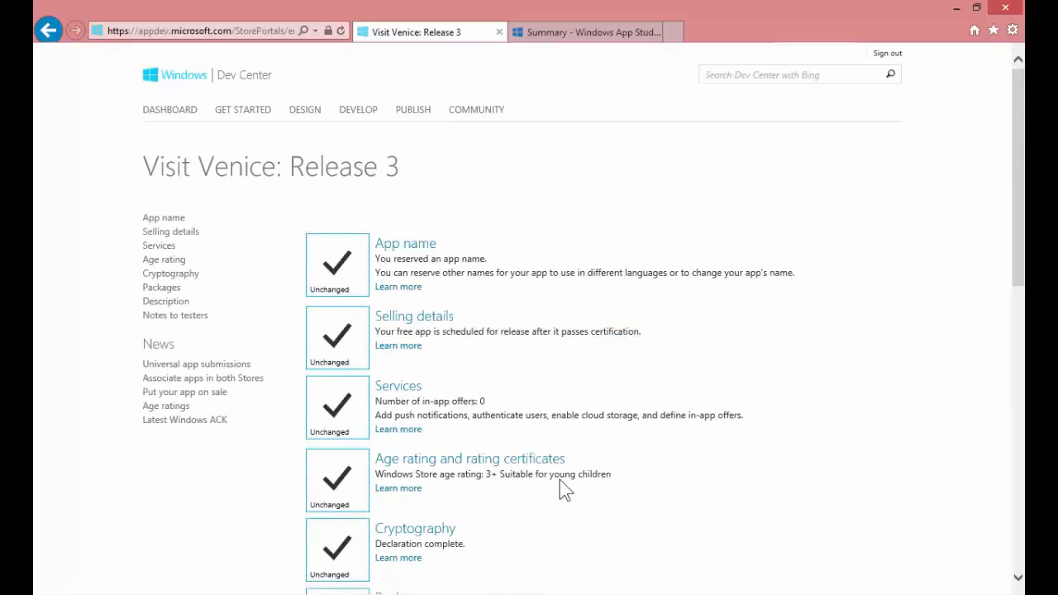
{"action": "left_click_drag", "start_coordinate": [1022, 259], "coordinate": [1021, 440]}
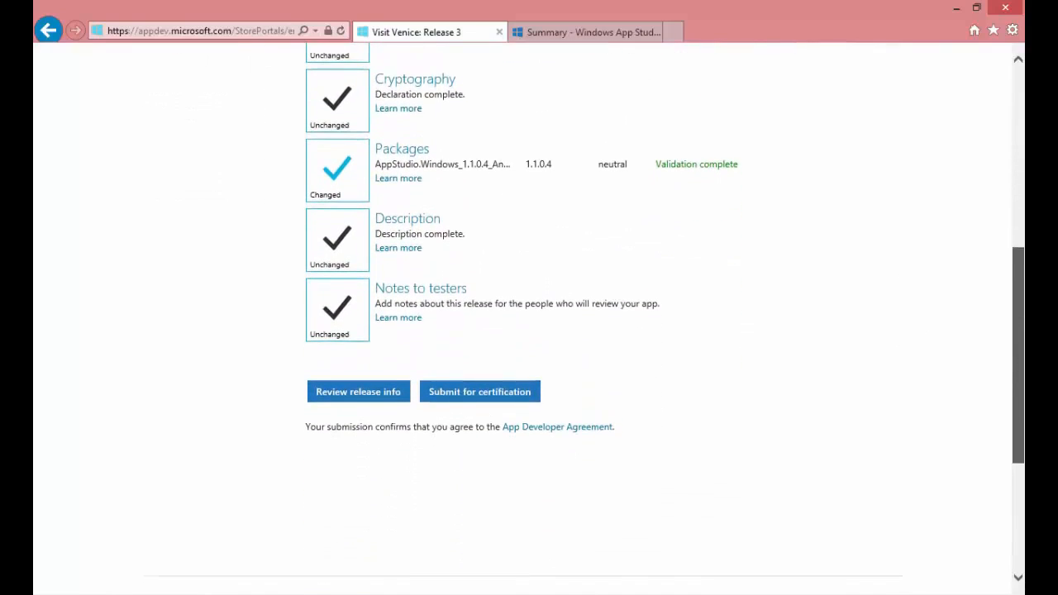
{"action": "left_click", "coordinate": [486, 393]}
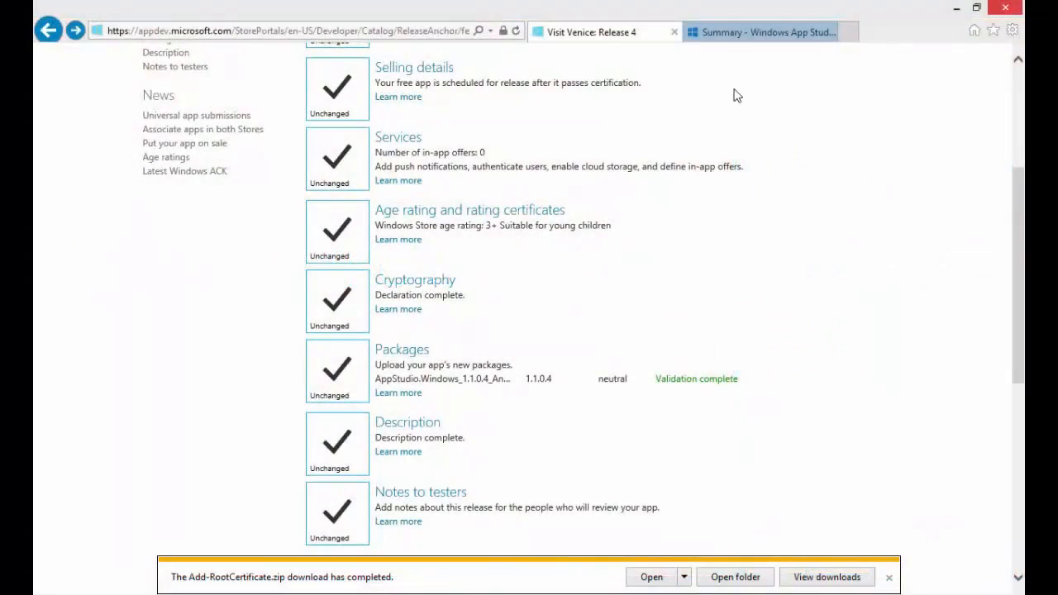
Switch to the Windows App Studio Summary page, show the downloaded Add-RootCertificate.zip in its folder, and open the Cert folder there
{"action": "left_click", "coordinate": [754, 36]}
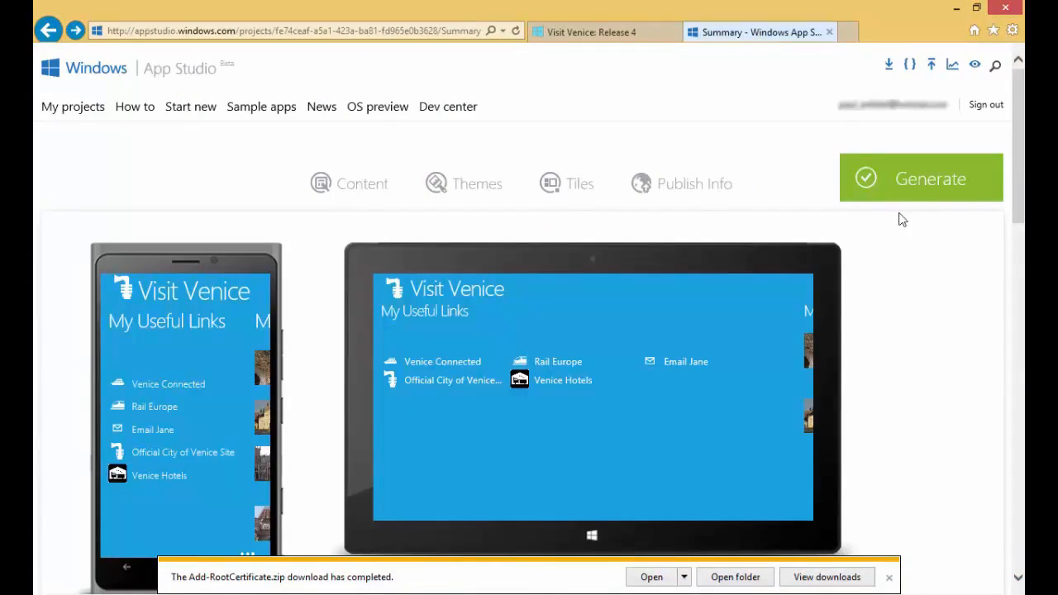
{"action": "scroll", "coordinate": [1021, 331], "scroll_direction": "down", "scroll_amount": 7}
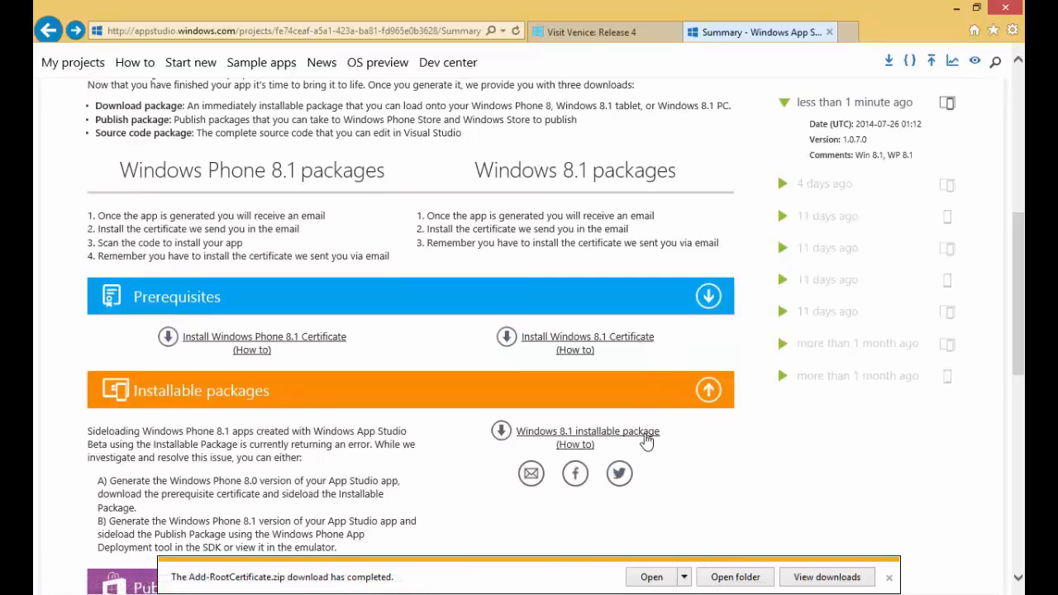
{"action": "left_click", "coordinate": [748, 581]}
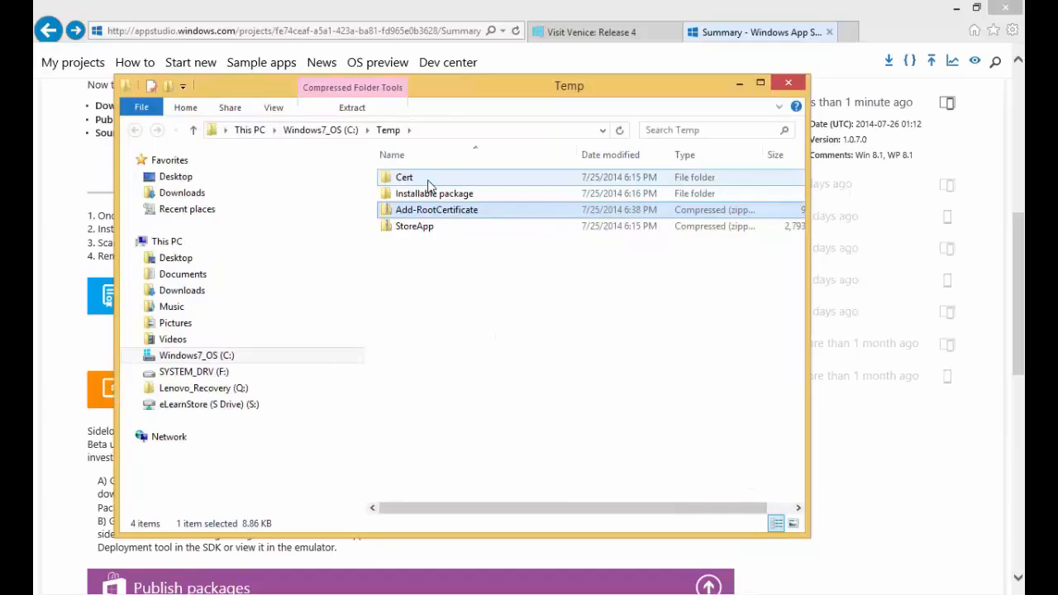
{"action": "double_click", "coordinate": [429, 178]}
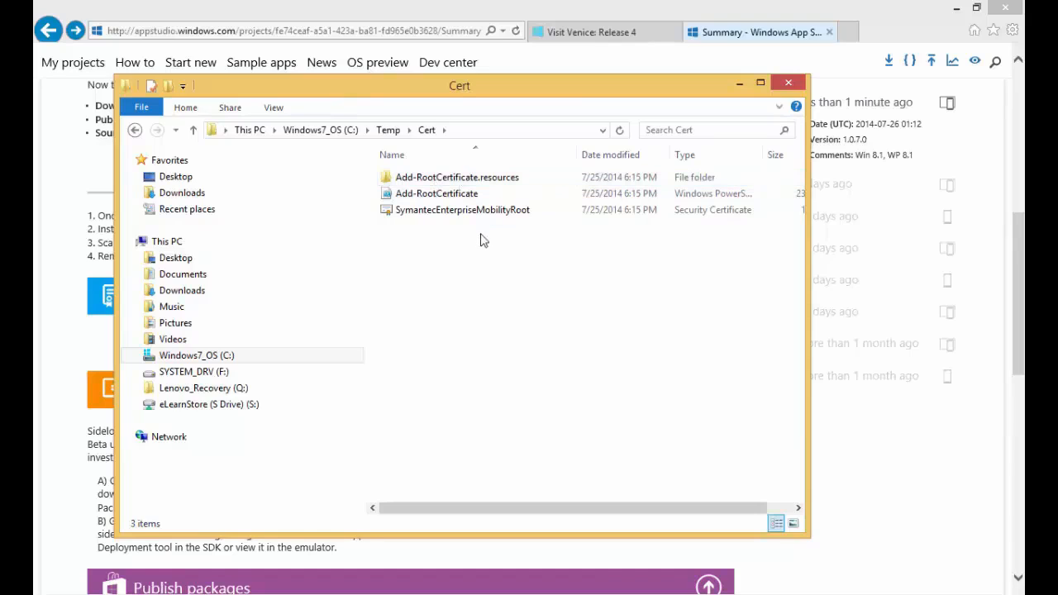
Run the Add-RootCertificate script with PowerShell, allowing it to run once (R) and confirming the certificate installation with Y
{"action": "left_click", "coordinate": [448, 197]}
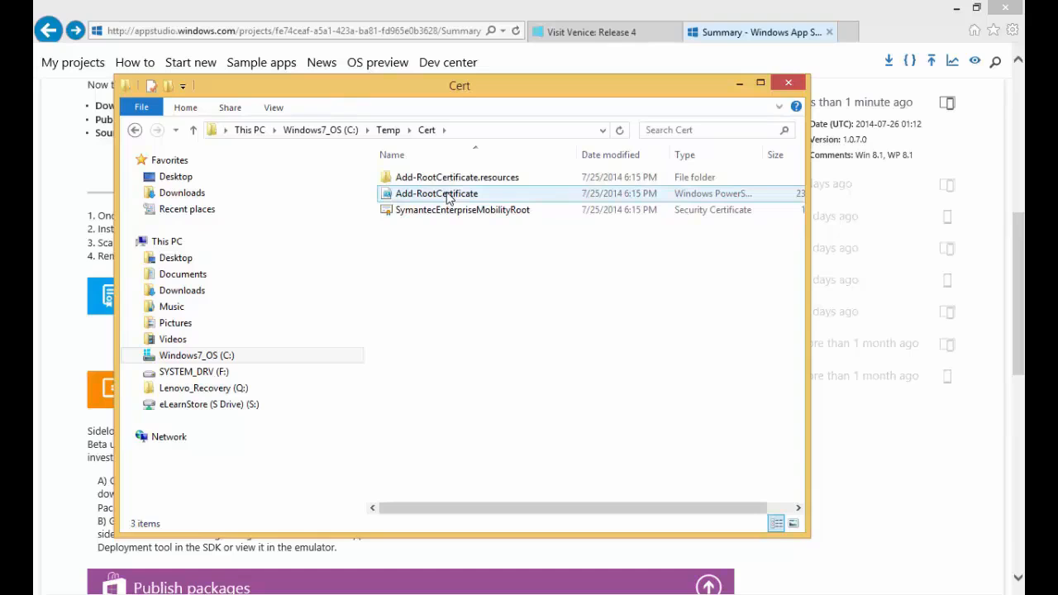
{"action": "right_click", "coordinate": [448, 199]}
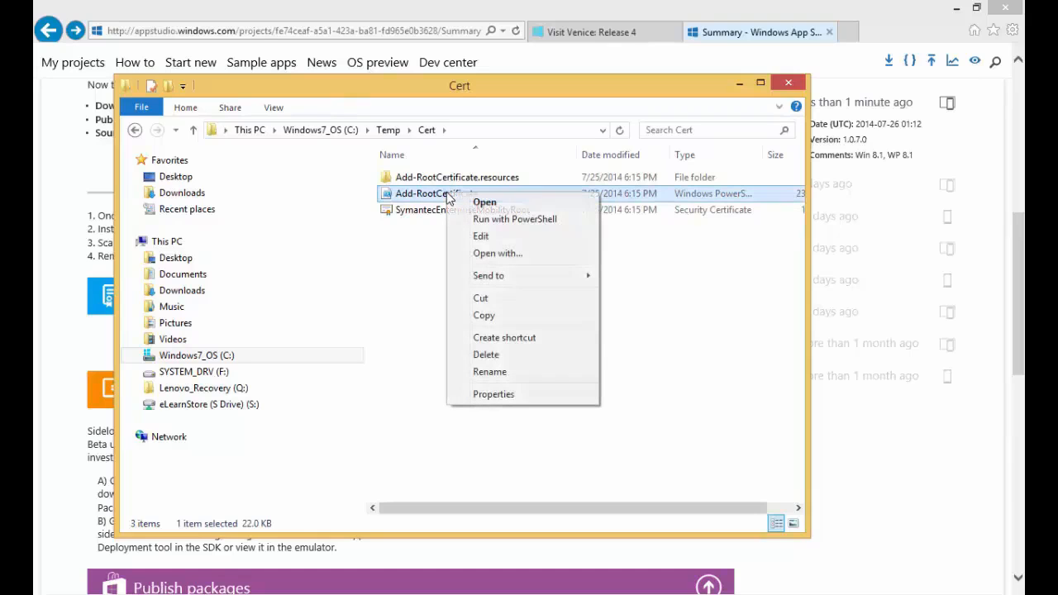
{"action": "left_click", "coordinate": [511, 220]}
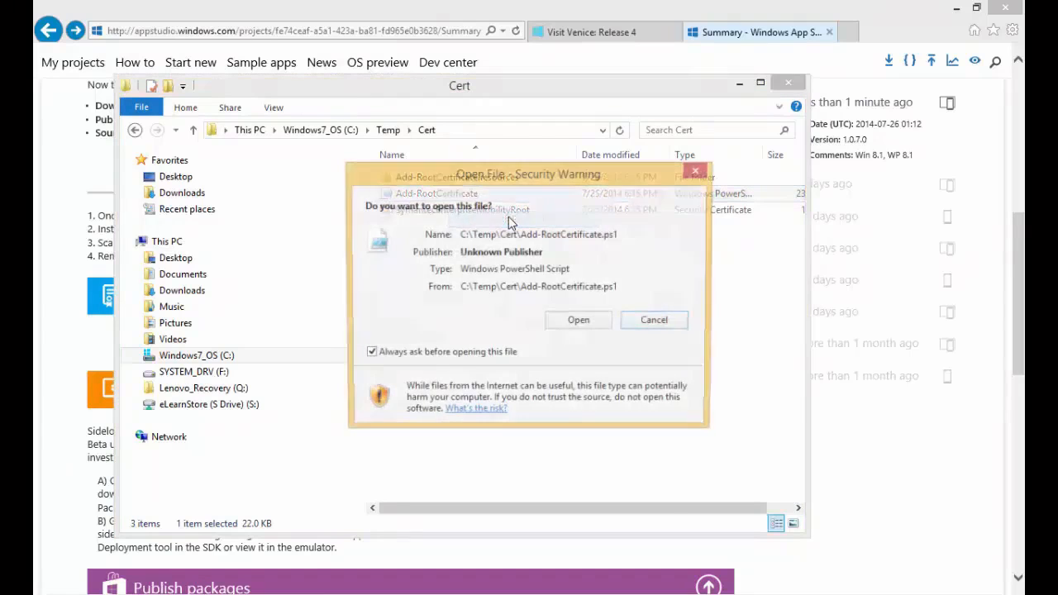
{"action": "left_click", "coordinate": [600, 329]}
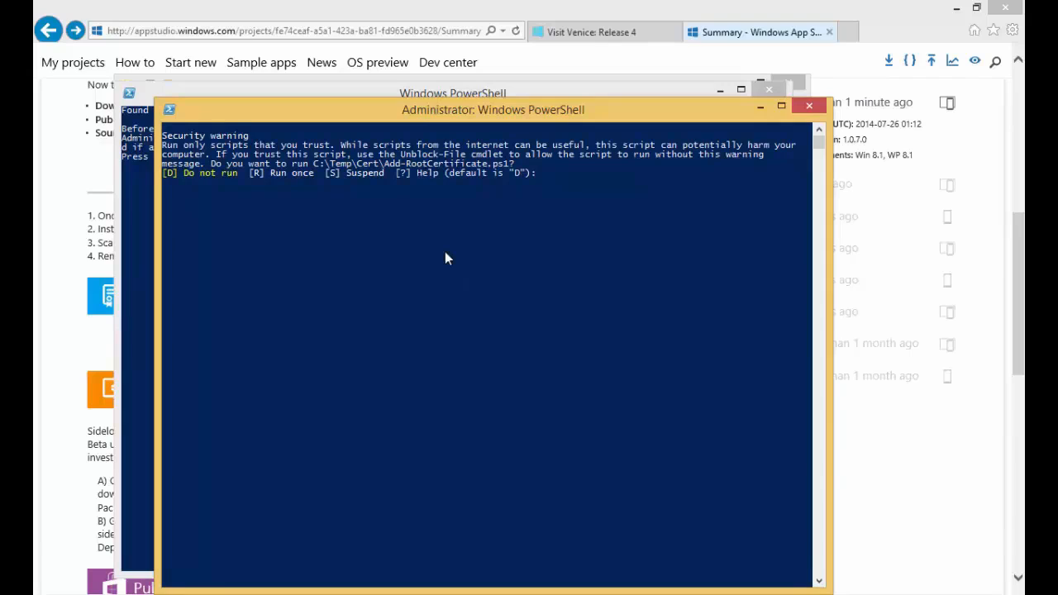
{"action": "type", "text": "R"}
{"action": "key", "text": "Return"}
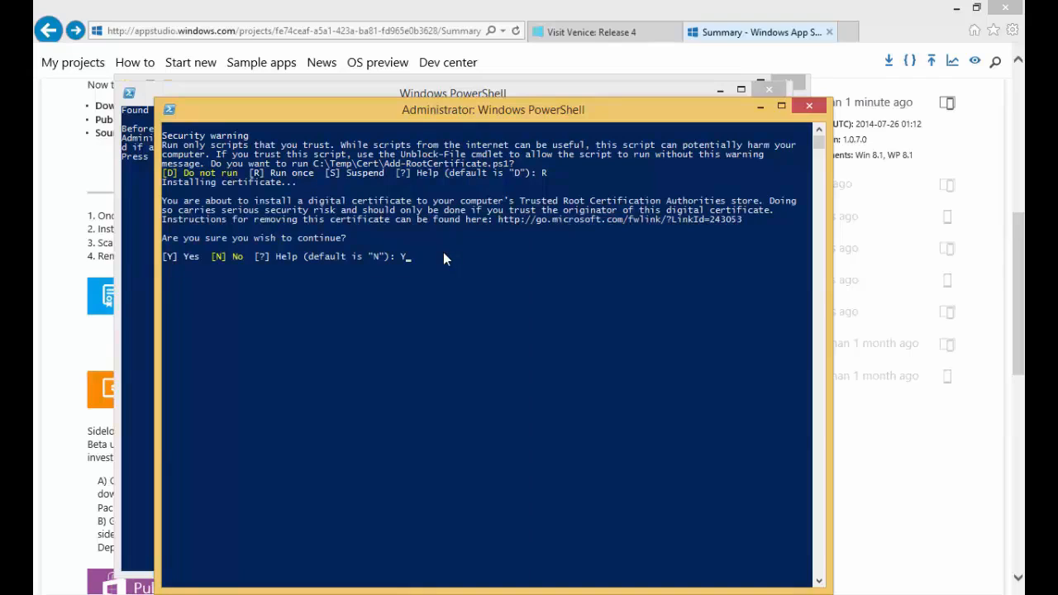
{"action": "key", "text": "Return"}
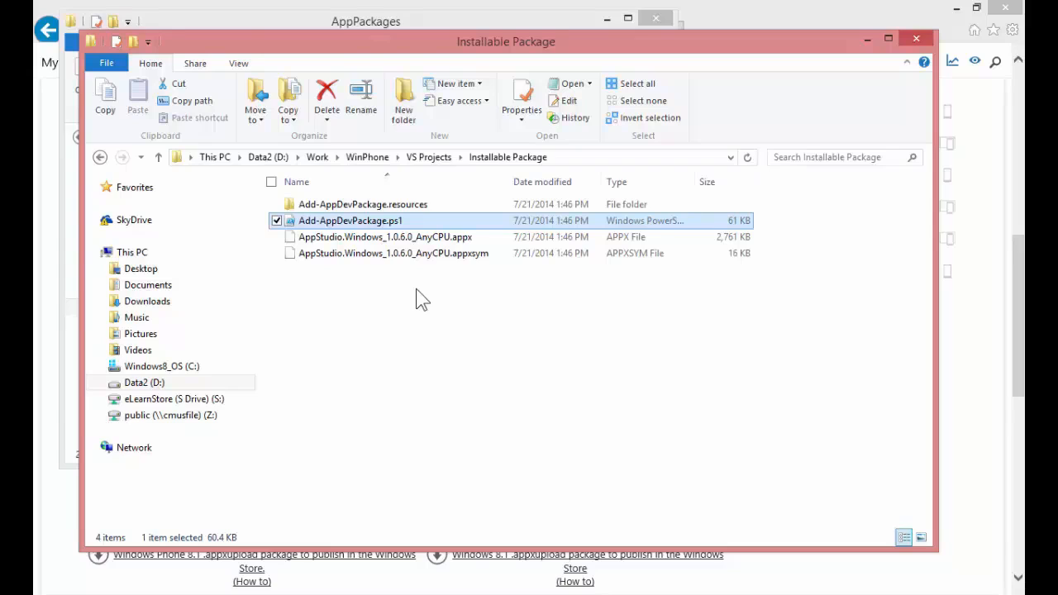
Search the Start screen for "vis" and uninstall the existing Visit Venice app from this PC
{"action": "key", "text": "super"}
{"action": "type", "text": "visual Studio 2013"}
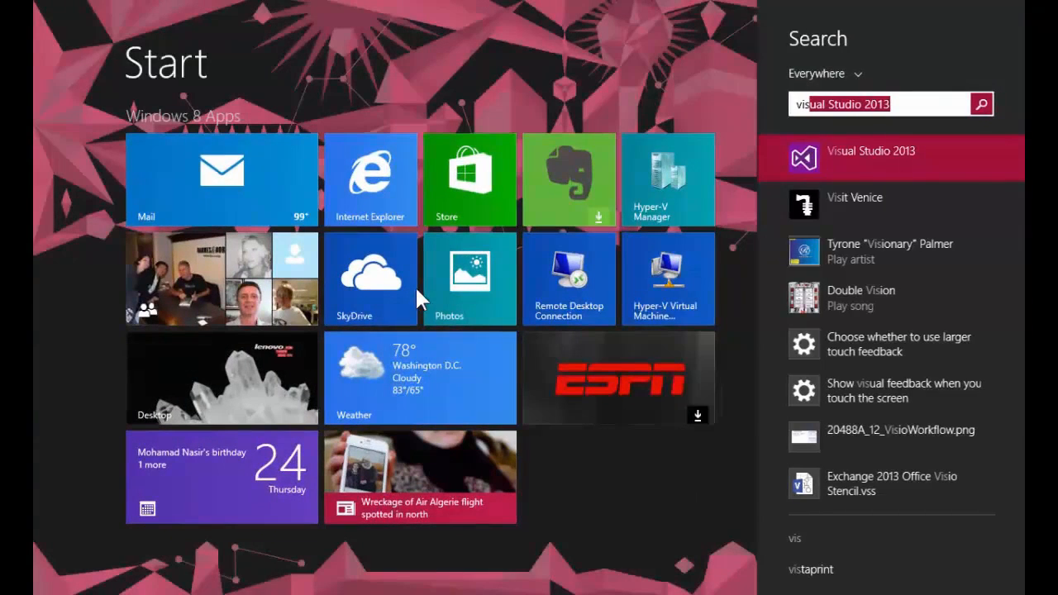
{"action": "right_click", "coordinate": [843, 196]}
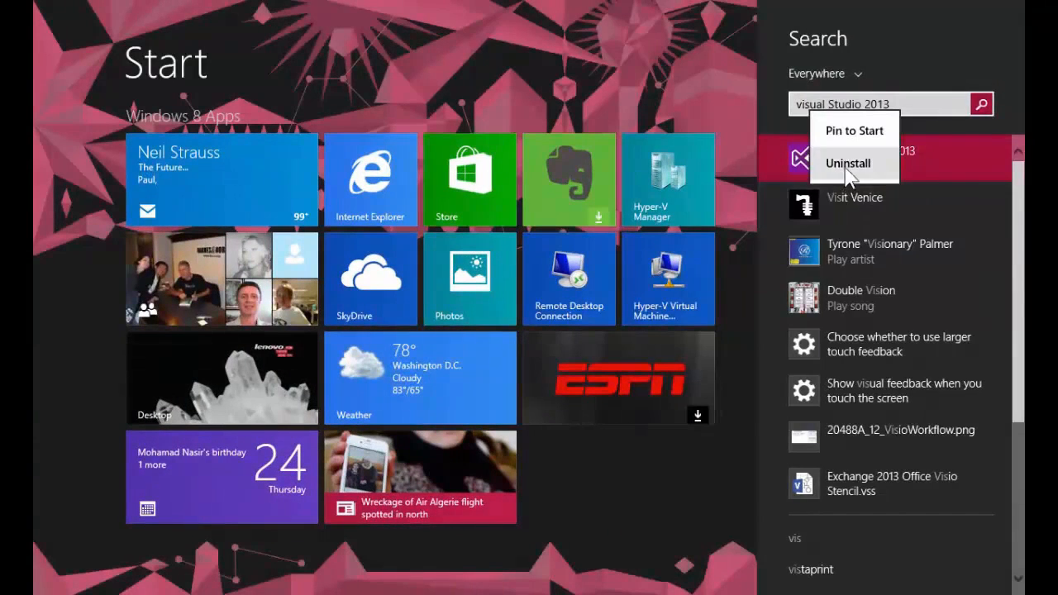
{"action": "left_click", "coordinate": [848, 169]}
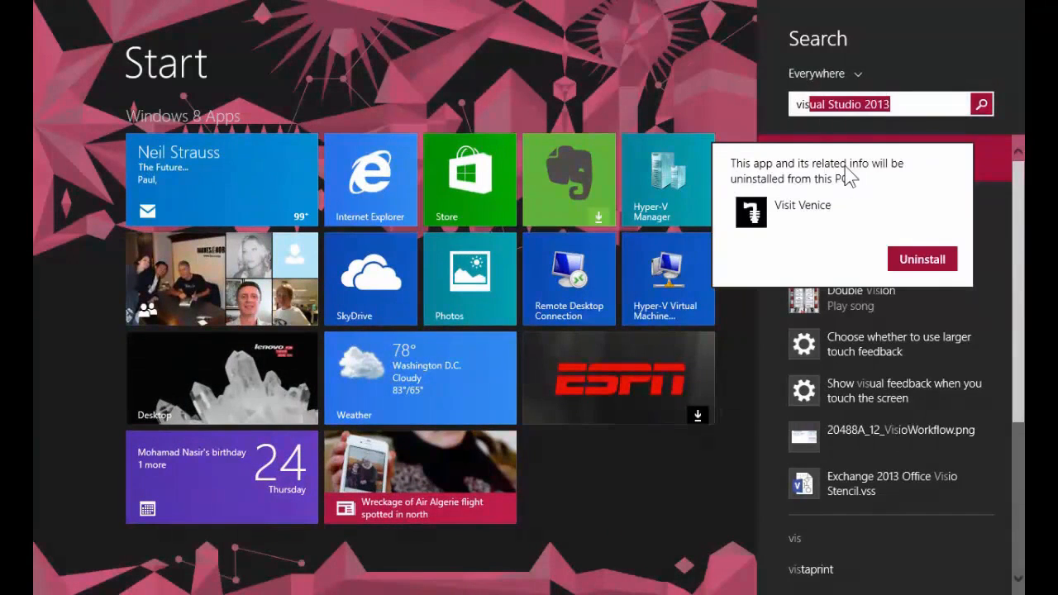
{"action": "left_click", "coordinate": [914, 263]}
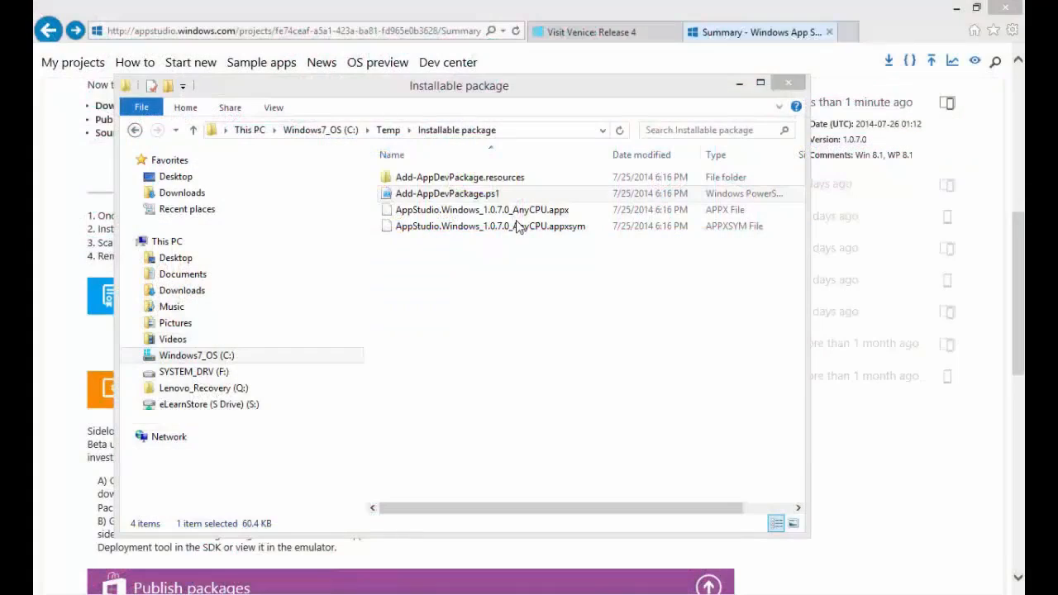
Run the Add-AppDevPackage.ps1 script with PowerShell, continue with administrator credentials, and allow it to run once (R)
{"action": "left_click", "coordinate": [523, 96]}
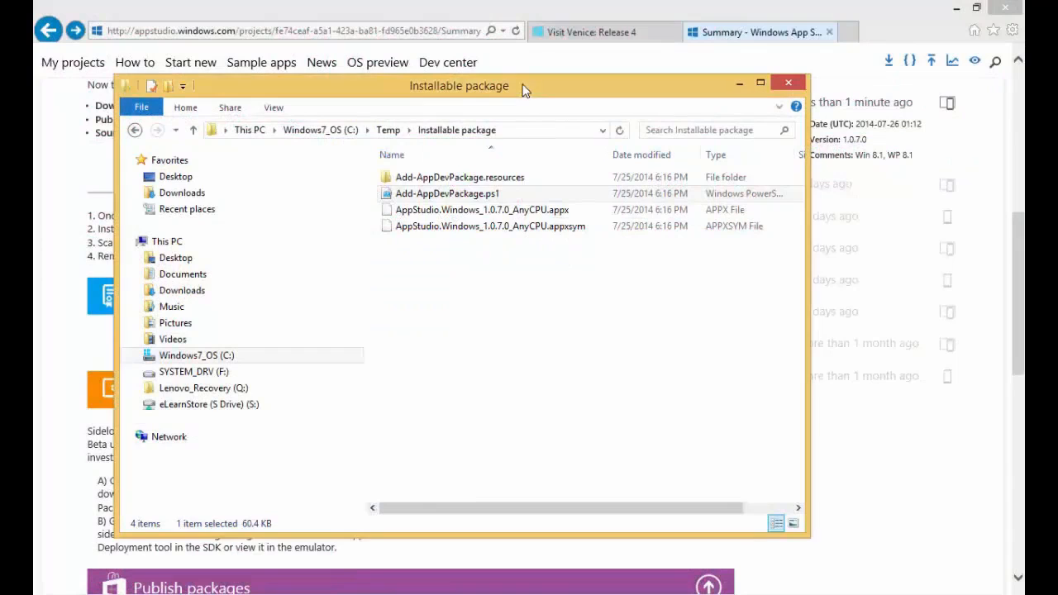
{"action": "right_click", "coordinate": [496, 196]}
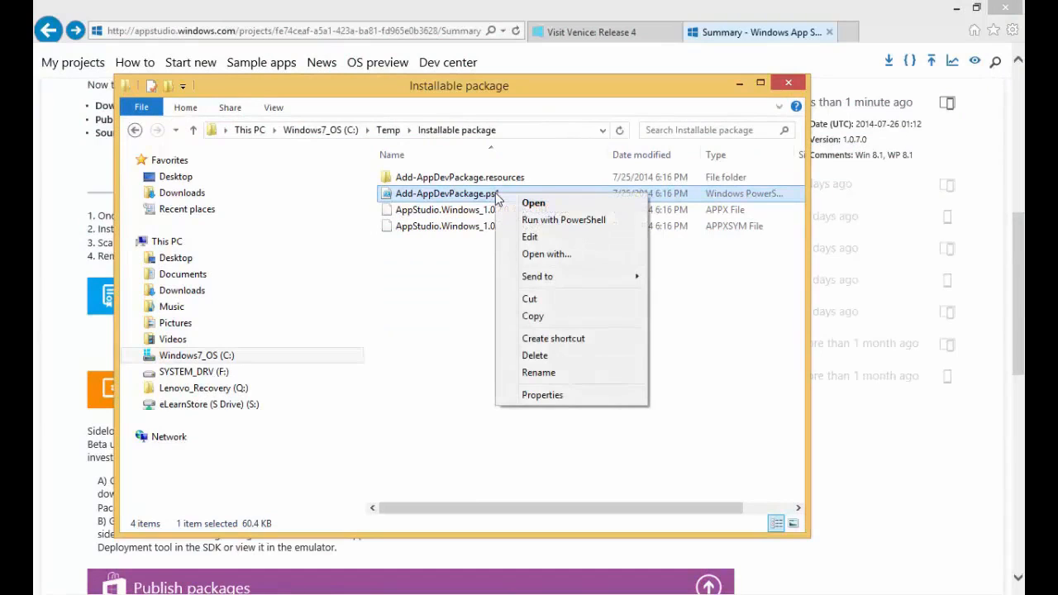
{"action": "left_click", "coordinate": [539, 221]}
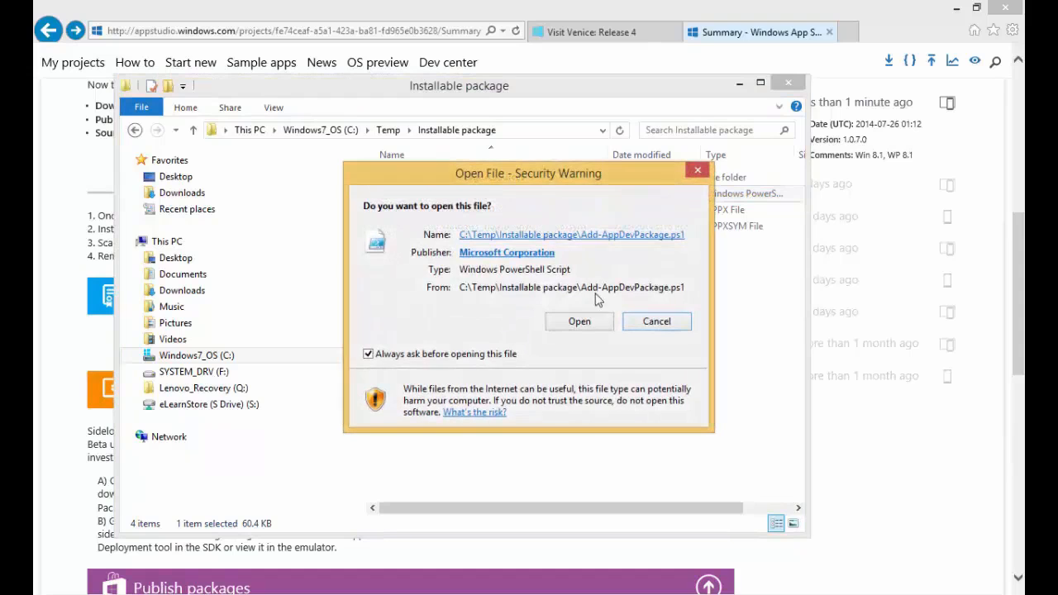
{"action": "left_click", "coordinate": [579, 321]}
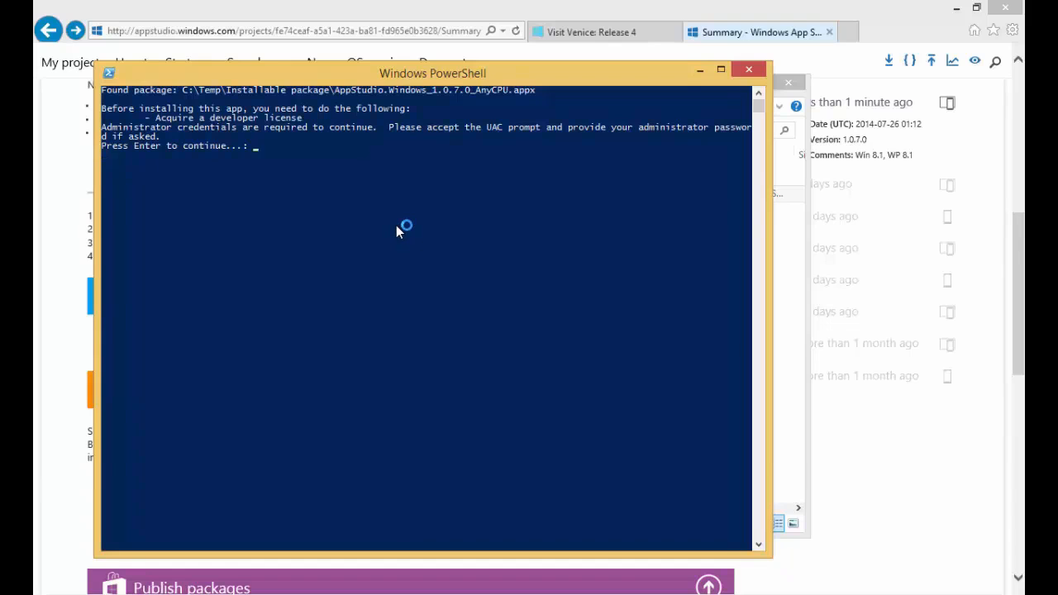
{"action": "key", "text": "Return"}
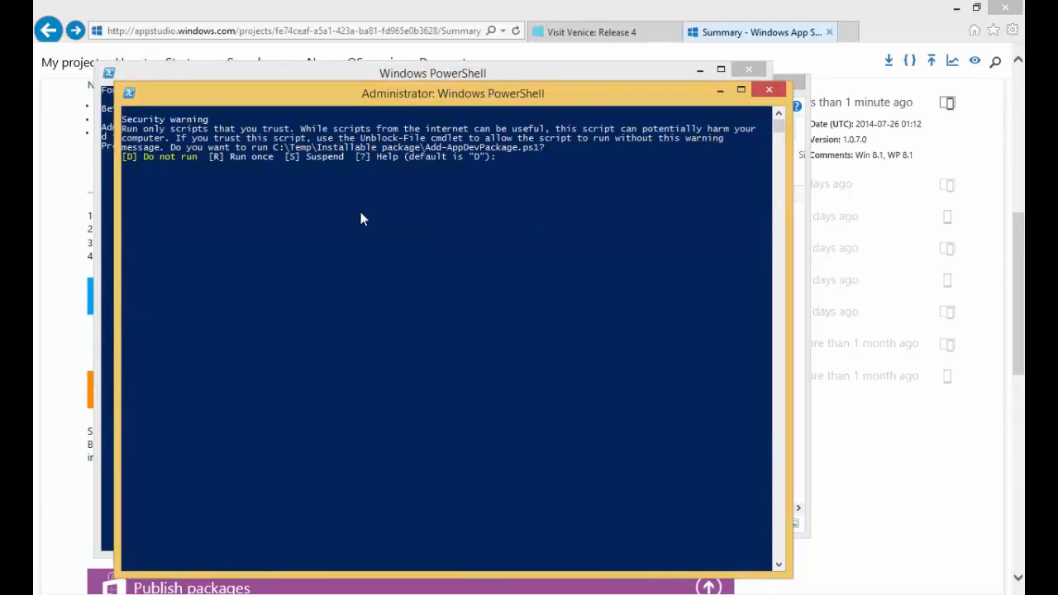
{"action": "type", "text": "R"}
{"action": "key", "text": "Return"}
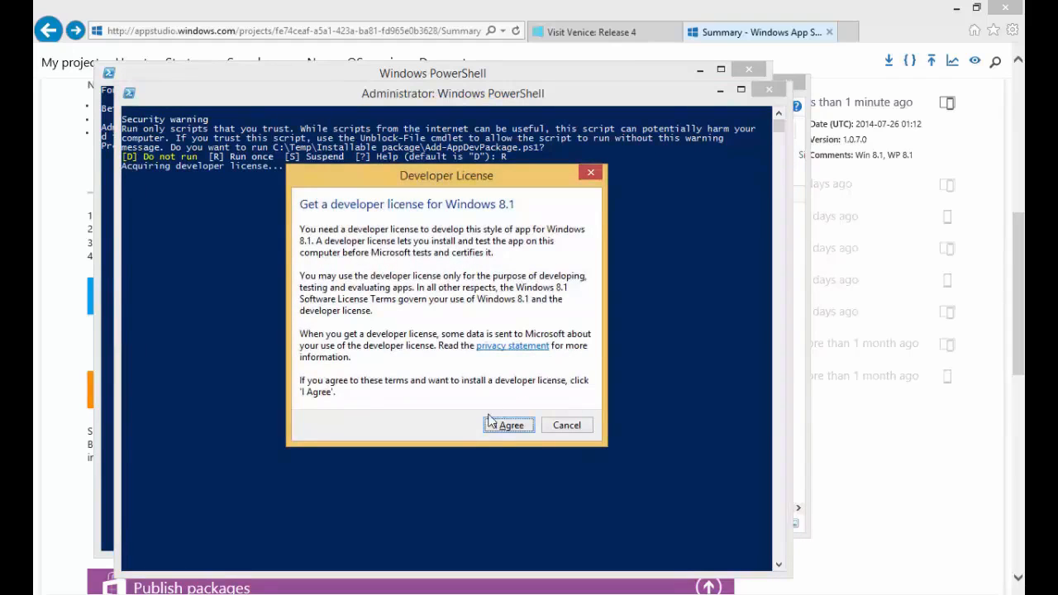
Acquire the Windows 8.1 developer license by accepting its terms and signing in with the Microsoft account e-mail and password, completing the app installation
{"action": "left_click", "coordinate": [498, 426]}
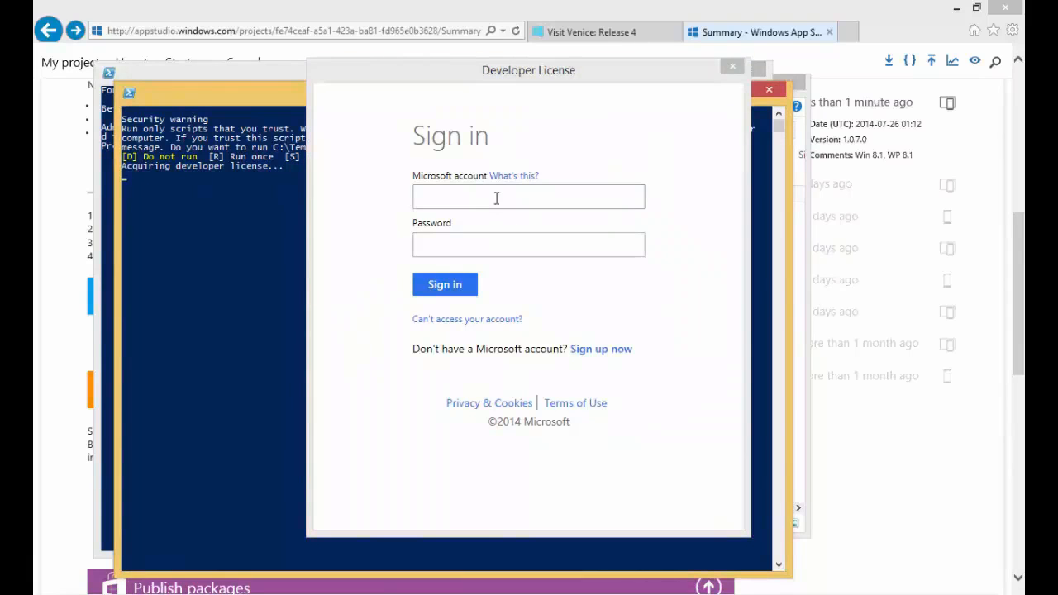
{"action": "left_click", "coordinate": [496, 199]}
{"action": "type", "text": "..."}
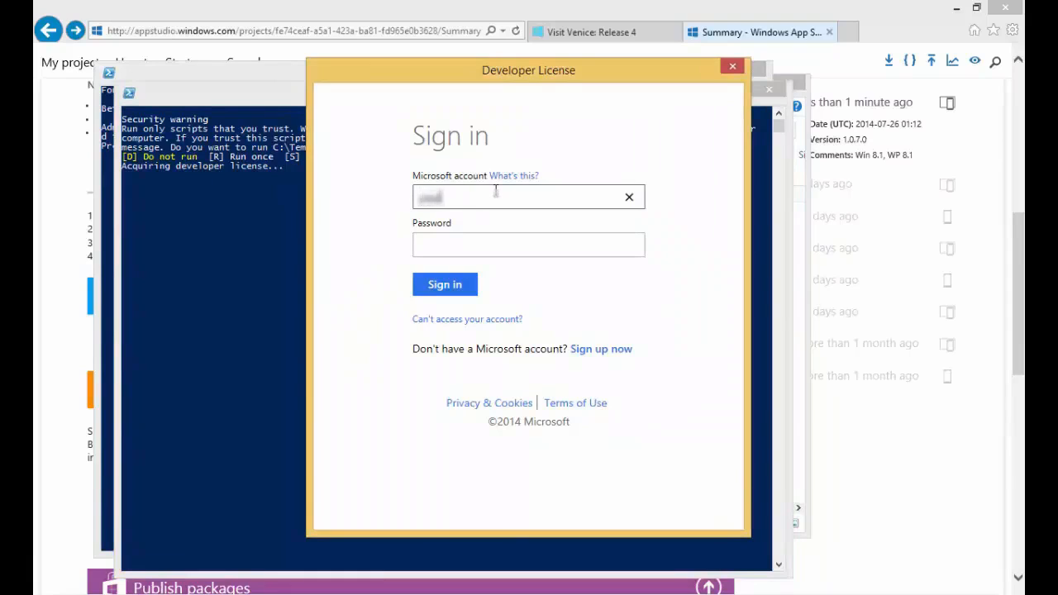
{"action": "type", "text": "..."}
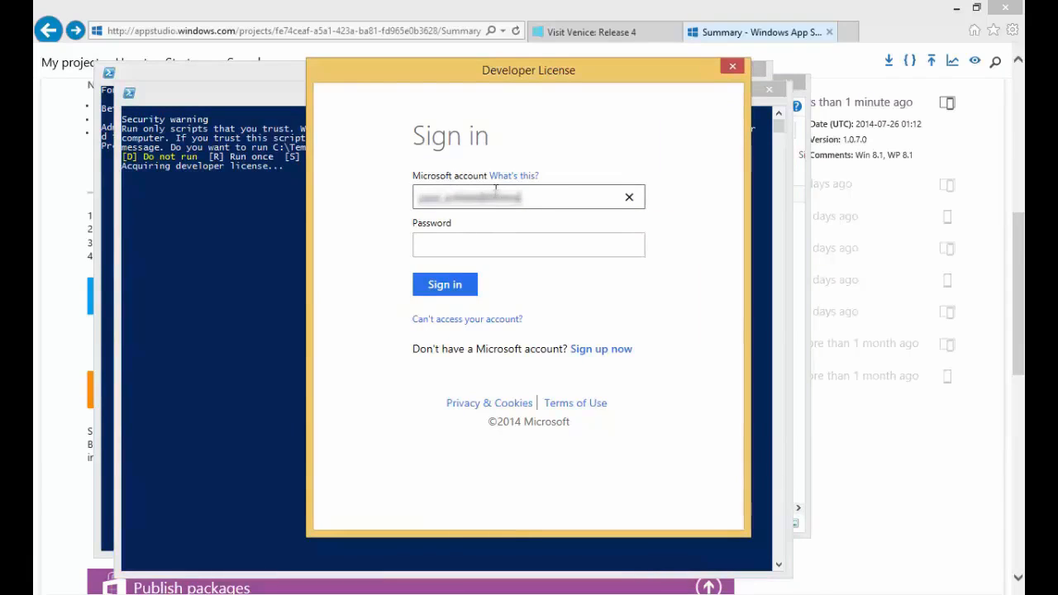
{"action": "key", "text": "Tab"}
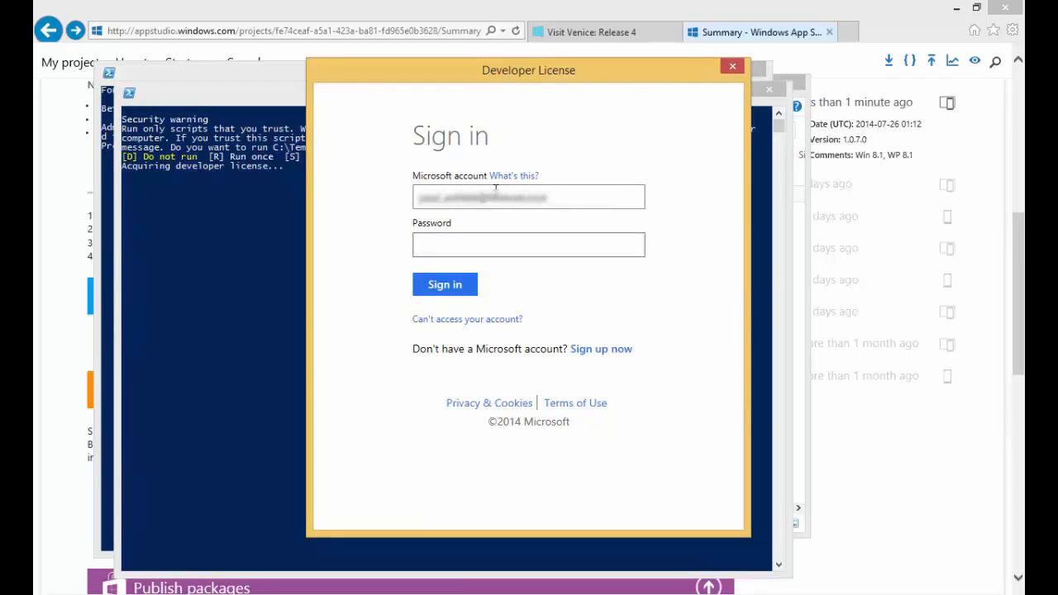
{"action": "type", "text": "...••••••"}
{"action": "left_click", "coordinate": [473, 285]}
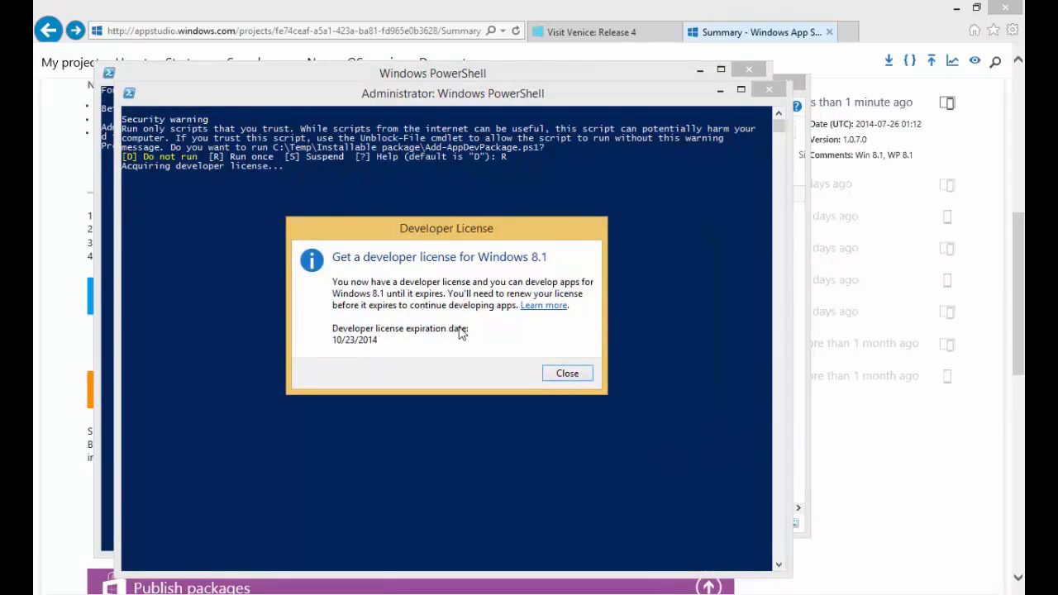
{"action": "left_click", "coordinate": [559, 374]}
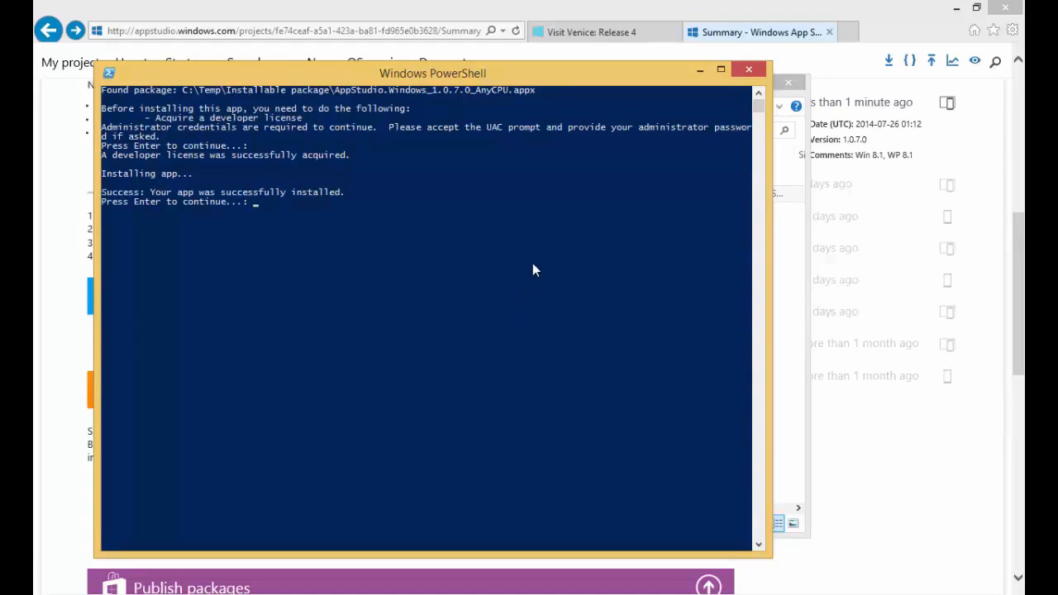
{"action": "key", "text": "Return"}
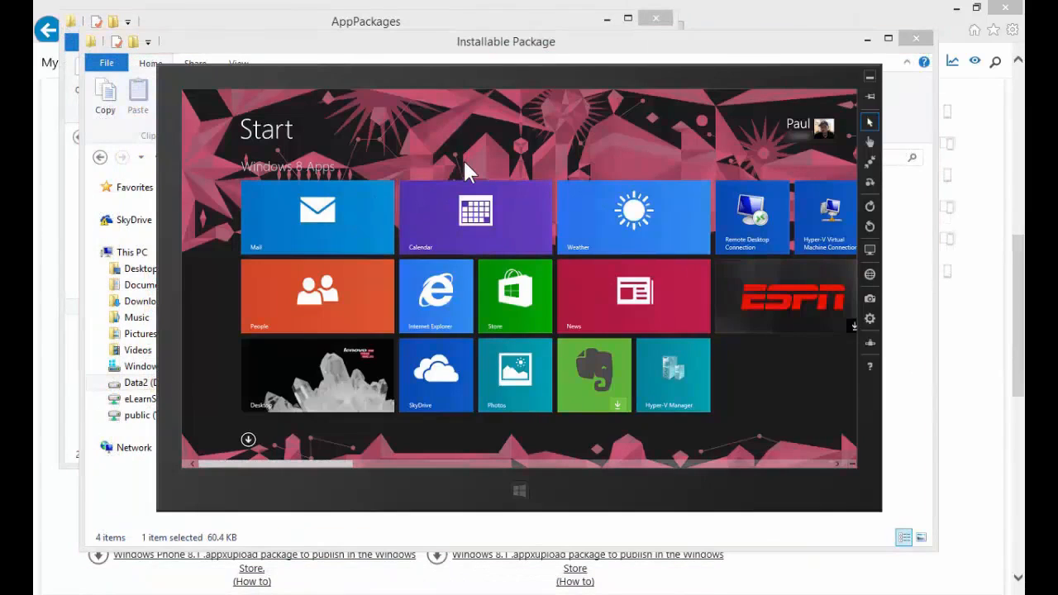
In the simulator's basic touch mode, search the Start screen for "v", launch Visit Venice, and browse through its sections
{"action": "left_click", "coordinate": [870, 140]}
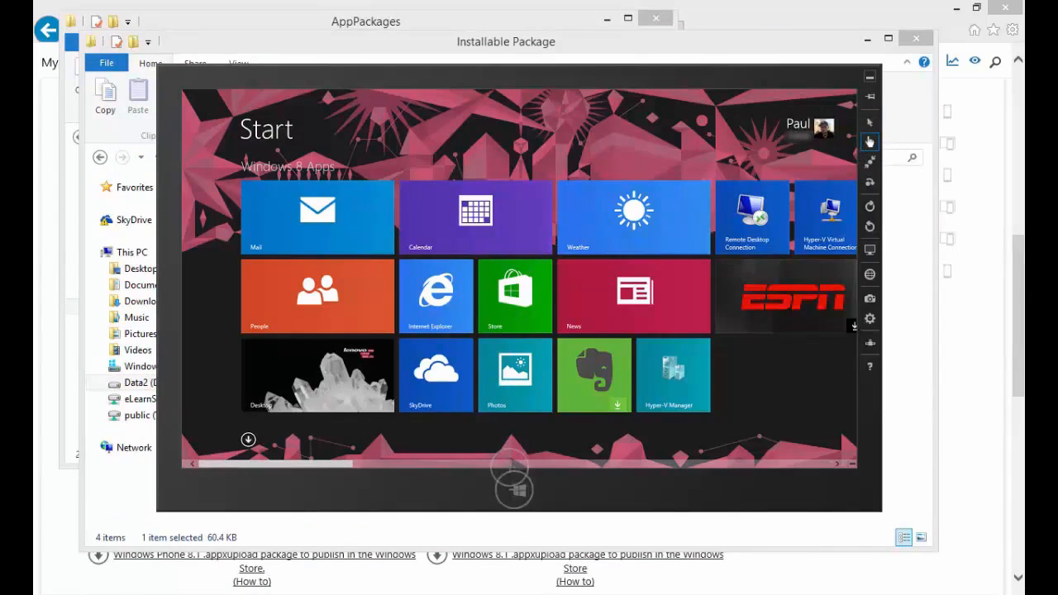
{"action": "type", "text": "Visual Studio 2013"}
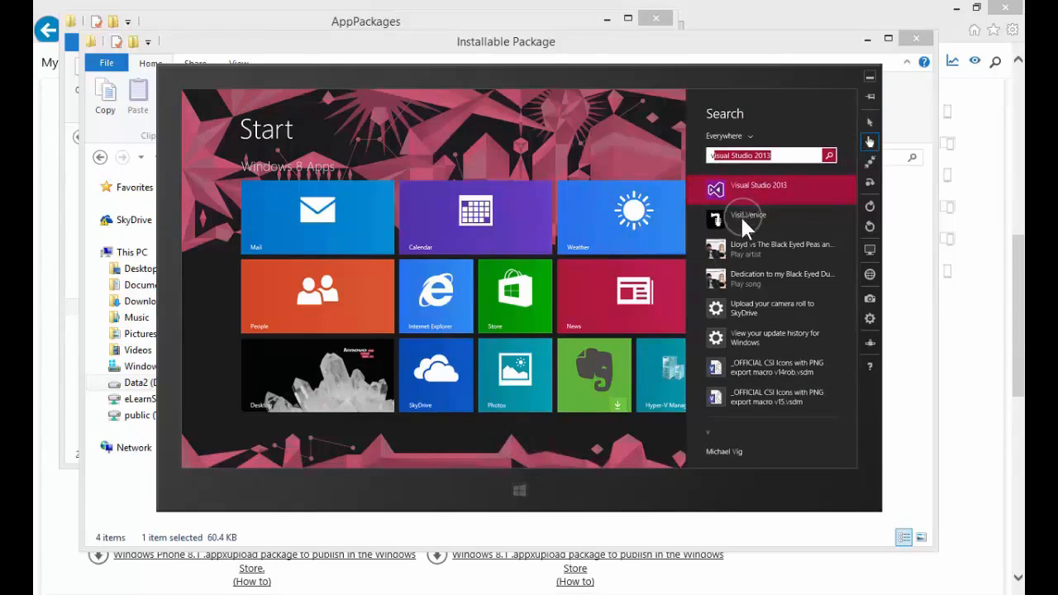
{"action": "left_click", "coordinate": [741, 215]}
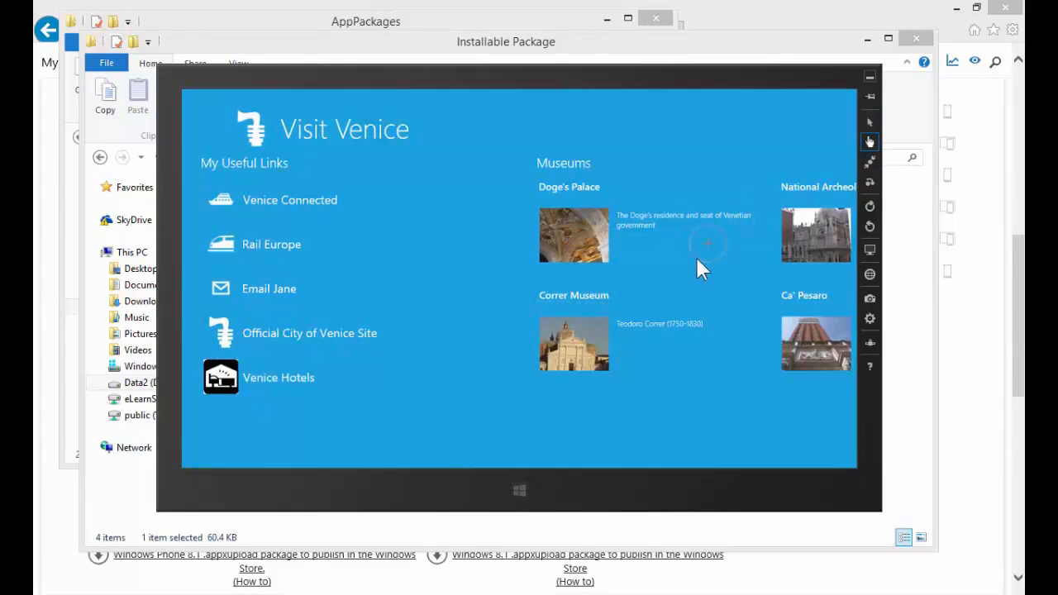
{"action": "left_click_drag", "start_coordinate": [693, 263], "coordinate": [300, 269]}
{"action": "left_click_drag", "start_coordinate": [822, 392], "coordinate": [315, 406]}
{"action": "left_click_drag", "start_coordinate": [645, 411], "coordinate": [623, 415]}
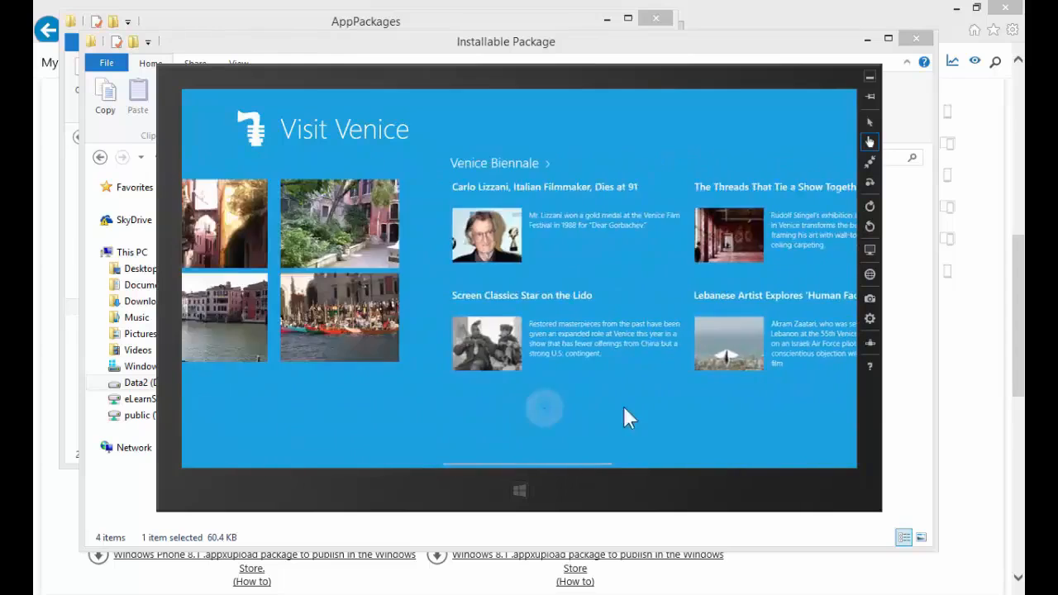
{"action": "left_click_drag", "start_coordinate": [338, 426], "coordinate": [573, 417]}
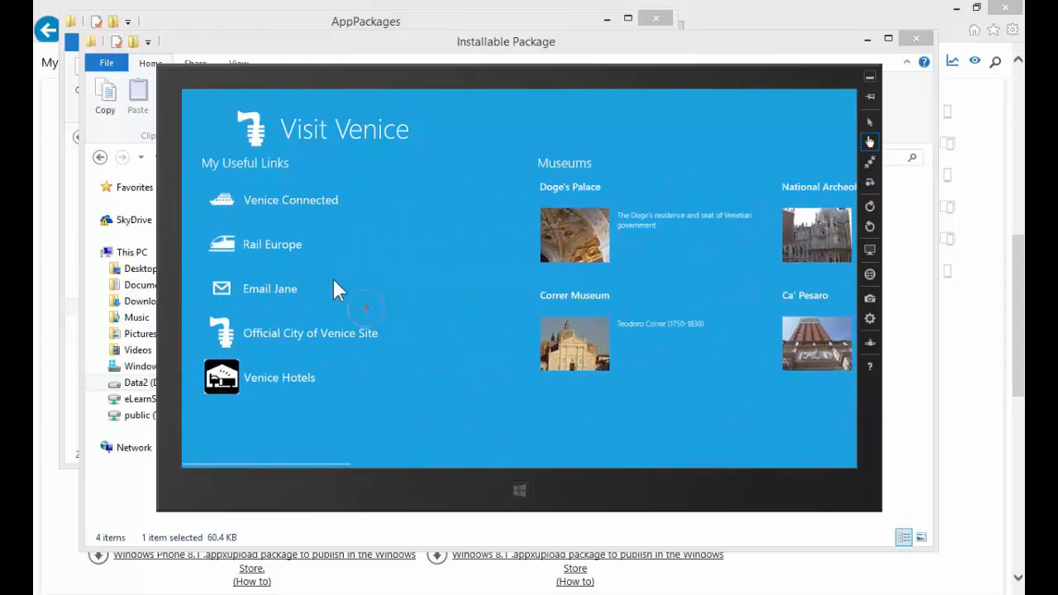
Open the Venice Connected link in Visit Venice, close the browser beside it, and minimize the simulator
{"action": "left_click", "coordinate": [269, 200]}
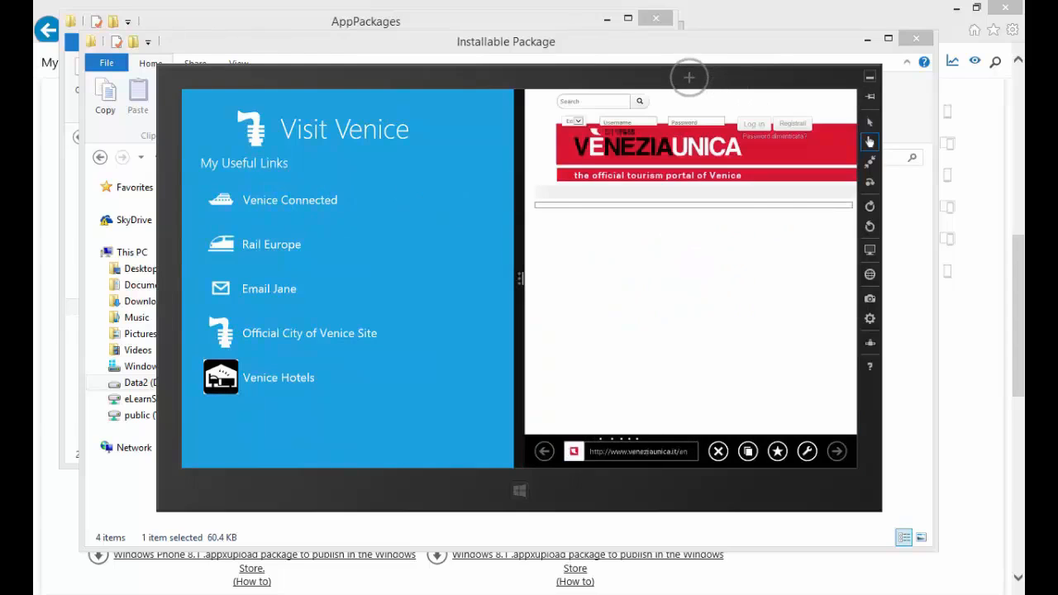
{"action": "left_click_drag", "start_coordinate": [689, 77], "coordinate": [690, 479]}
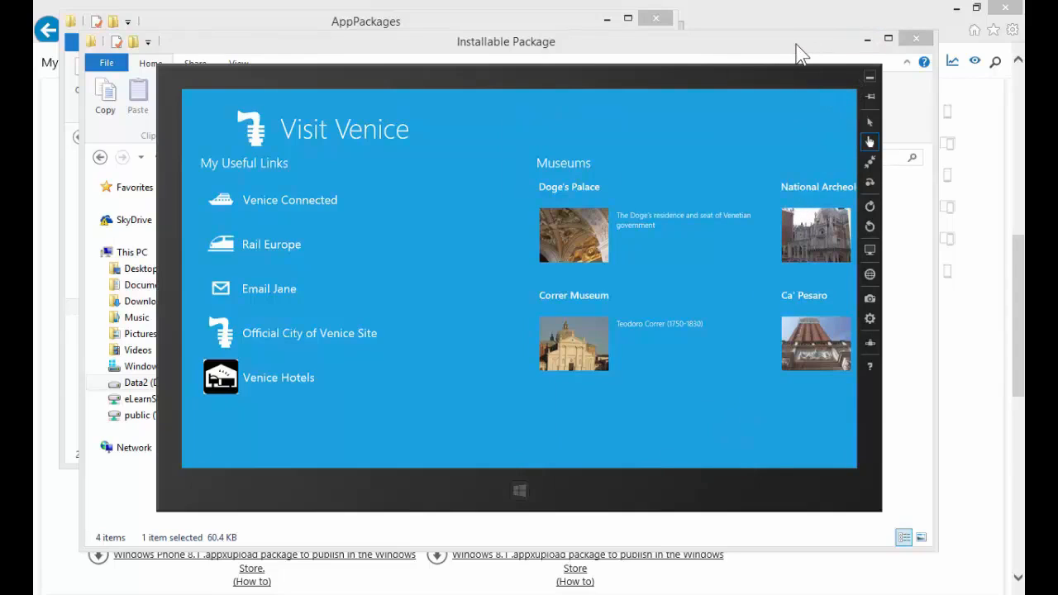
{"action": "left_click", "coordinate": [870, 76]}
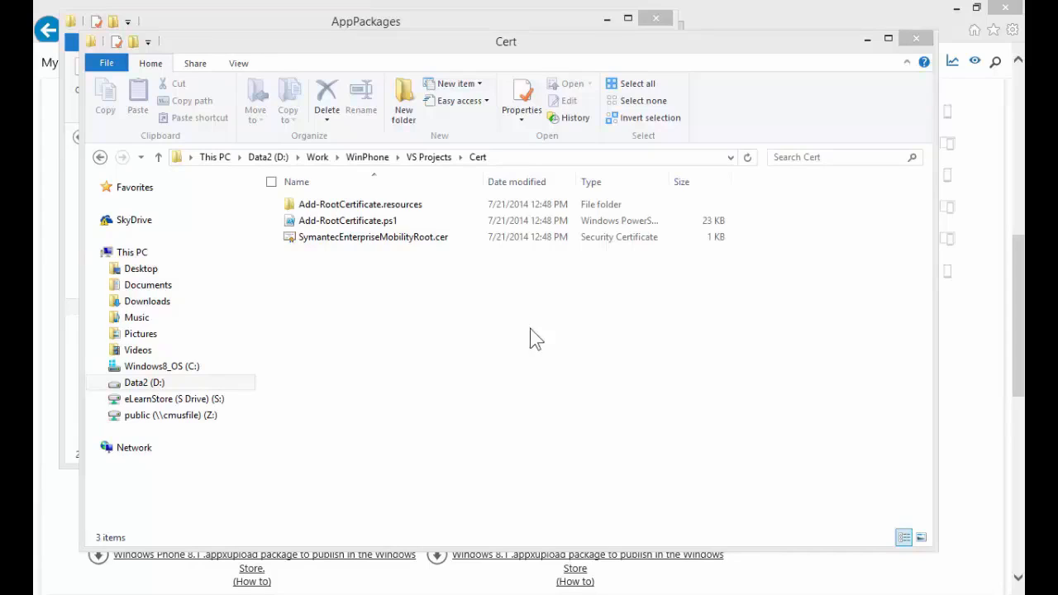
Start installing the SymantecEnterpriseMobilityRoot.cer certificate from the Cert folder with Local Machine as the store location
{"action": "left_click", "coordinate": [354, 245]}
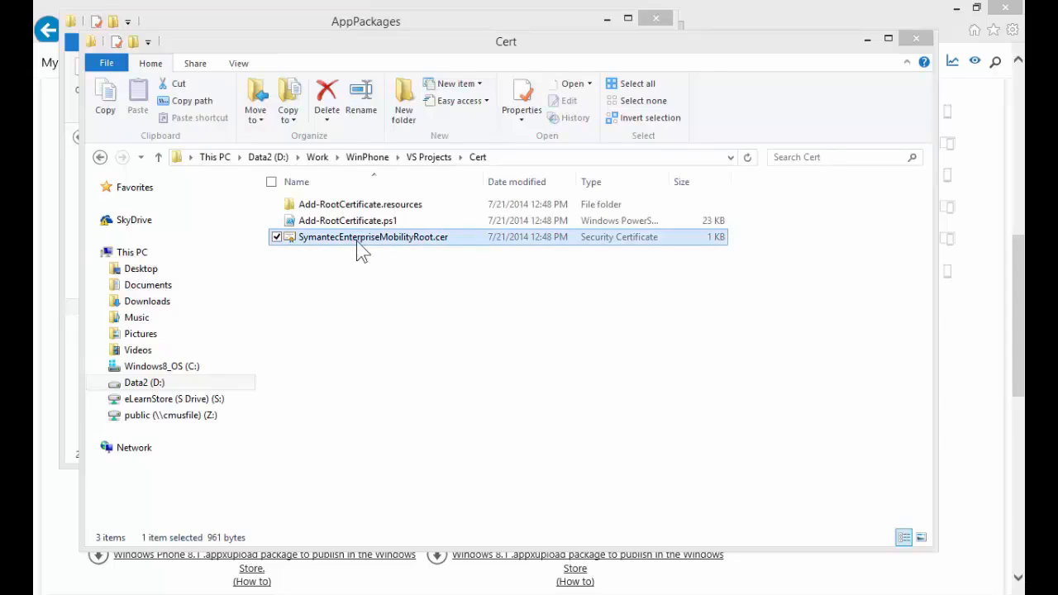
{"action": "right_click", "coordinate": [357, 243]}
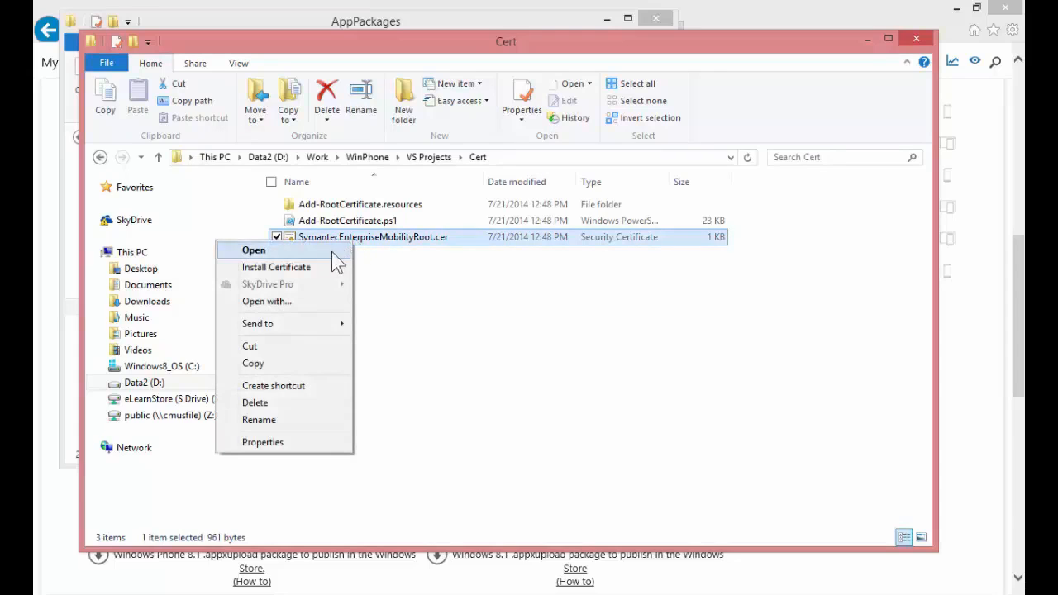
{"action": "left_click", "coordinate": [310, 266]}
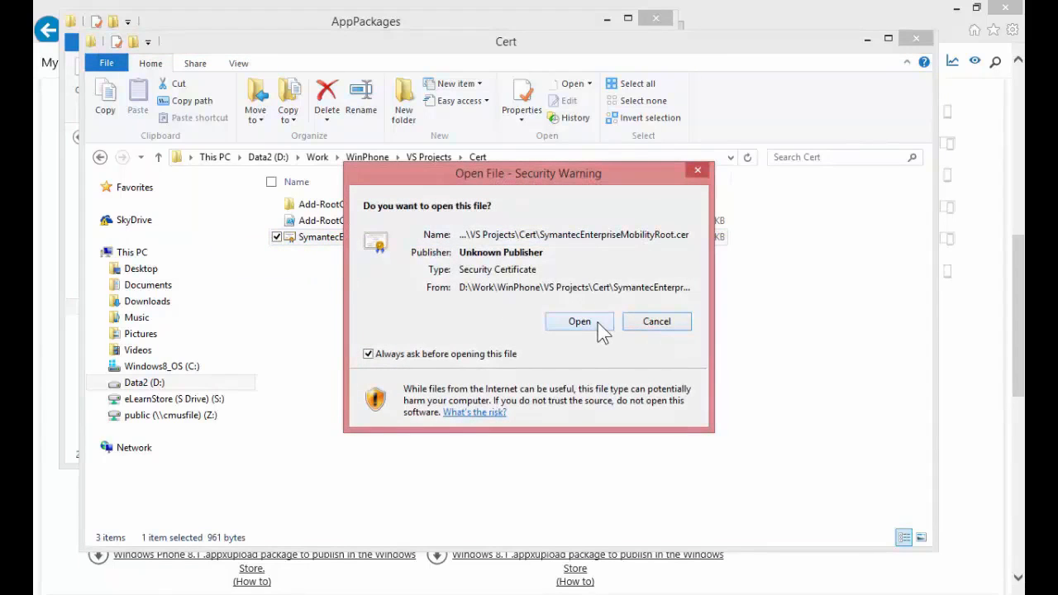
{"action": "left_click", "coordinate": [598, 323]}
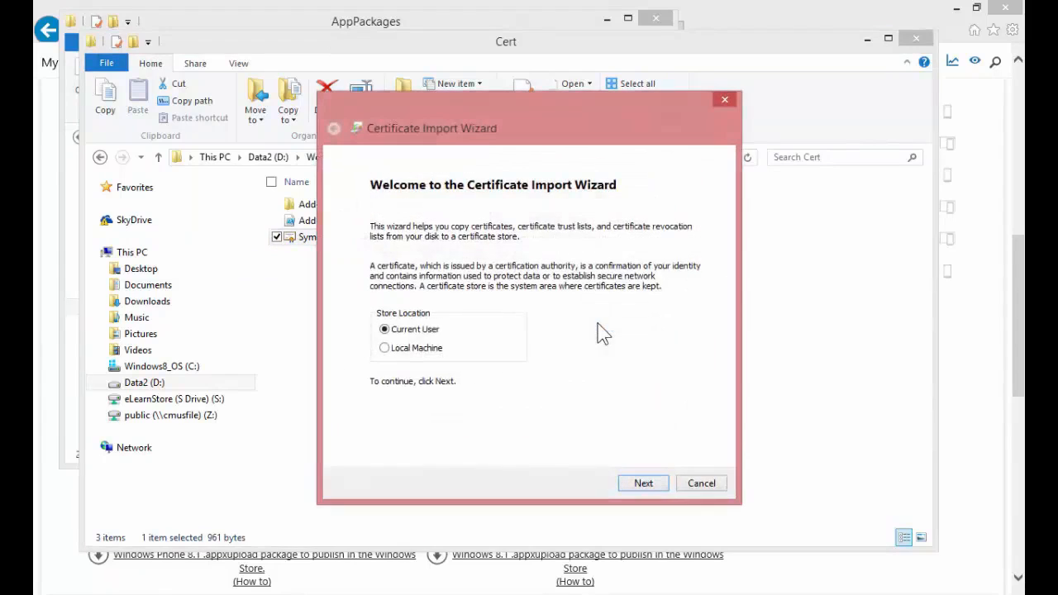
{"action": "left_click", "coordinate": [385, 348]}
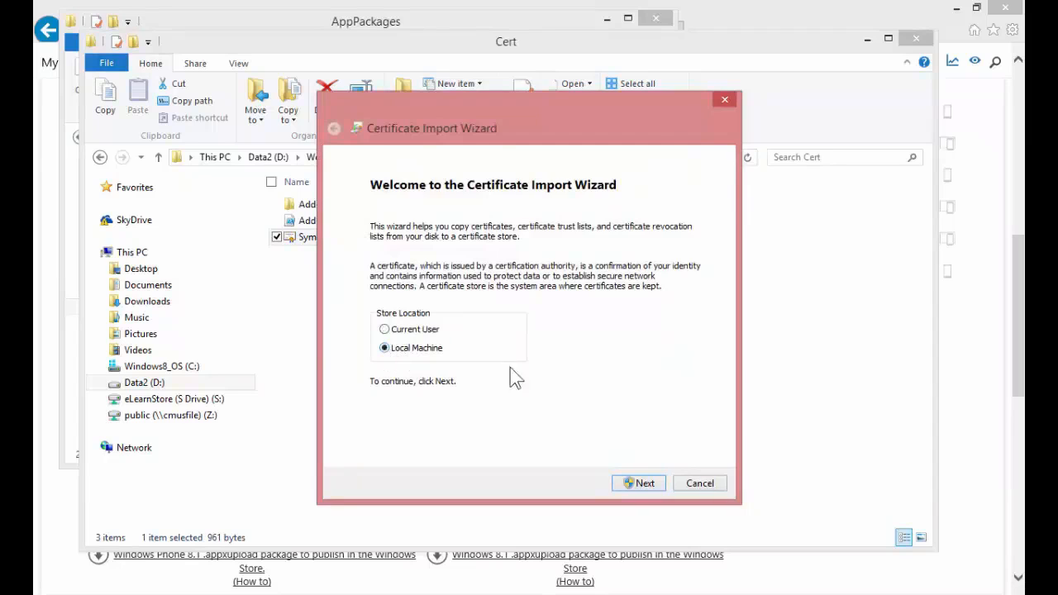
{"action": "left_click", "coordinate": [648, 486]}
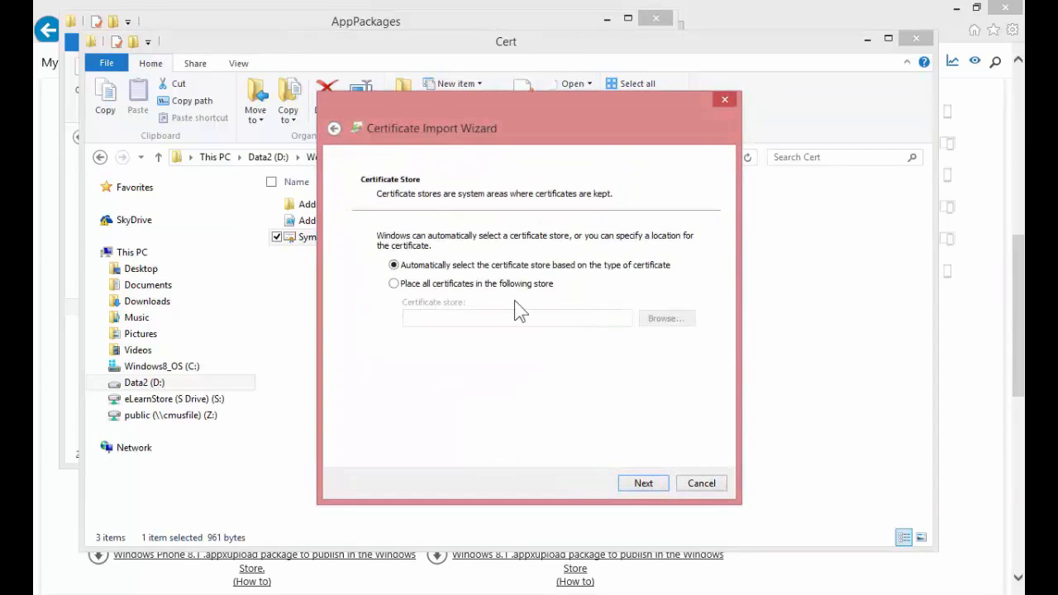
Place the certificate in the Trusted Root Certification Authorities store and complete the import
{"action": "left_click", "coordinate": [444, 287]}
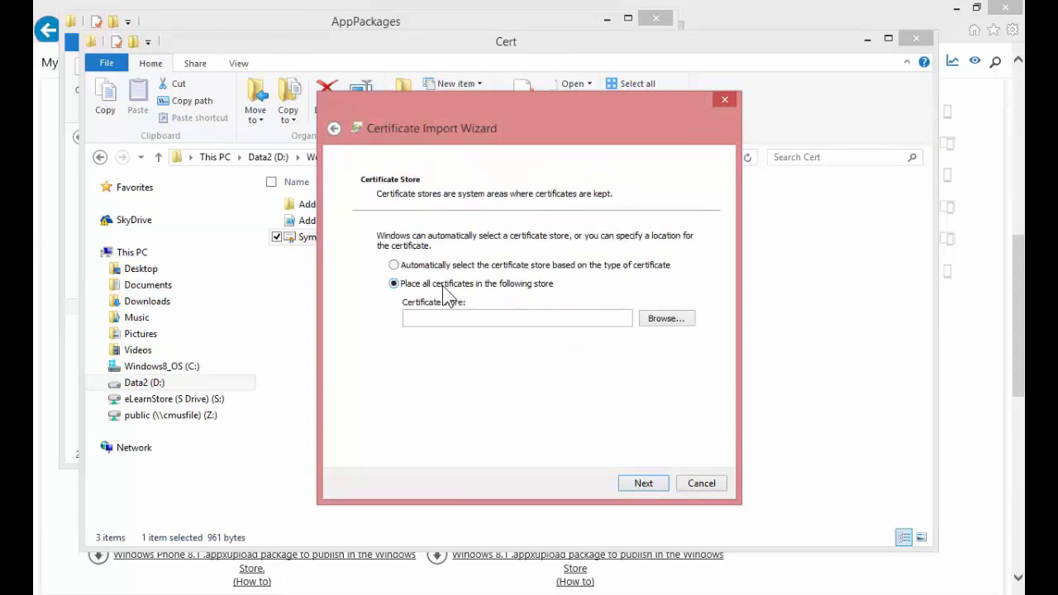
{"action": "left_click", "coordinate": [666, 320]}
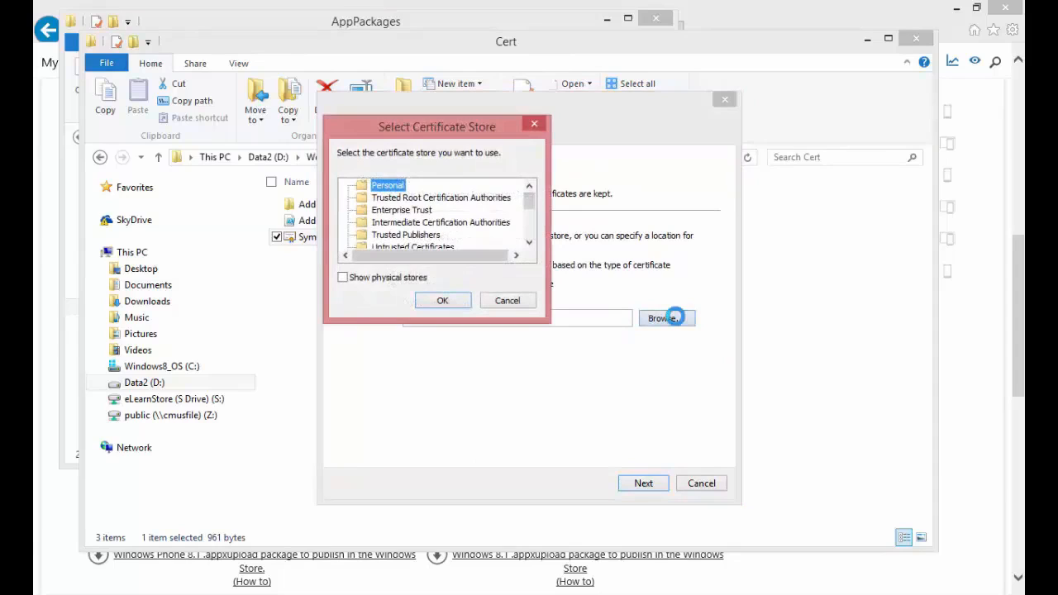
{"action": "left_click", "coordinate": [490, 199]}
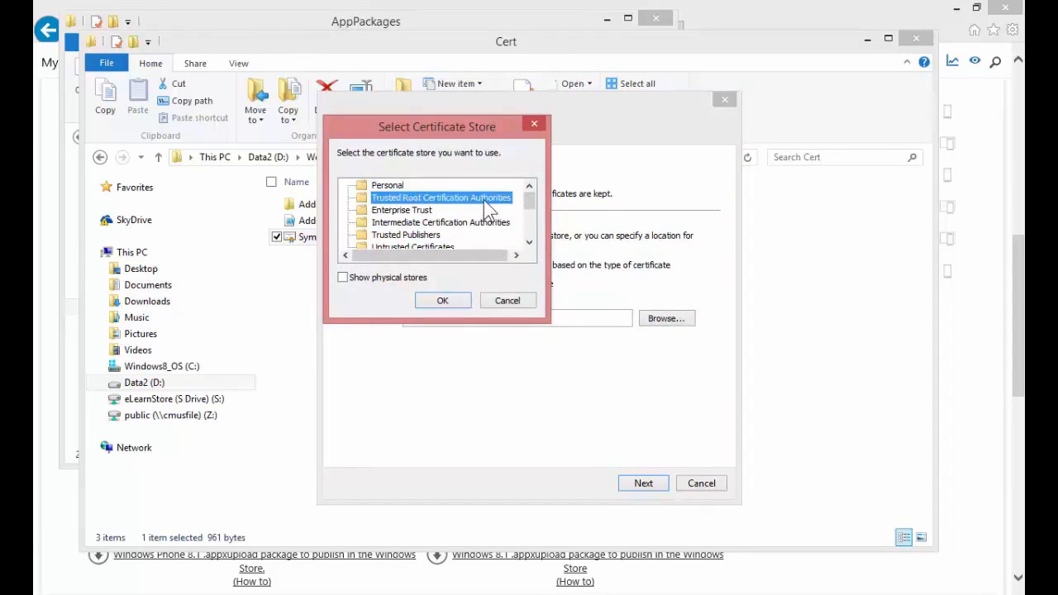
{"action": "left_click", "coordinate": [442, 300]}
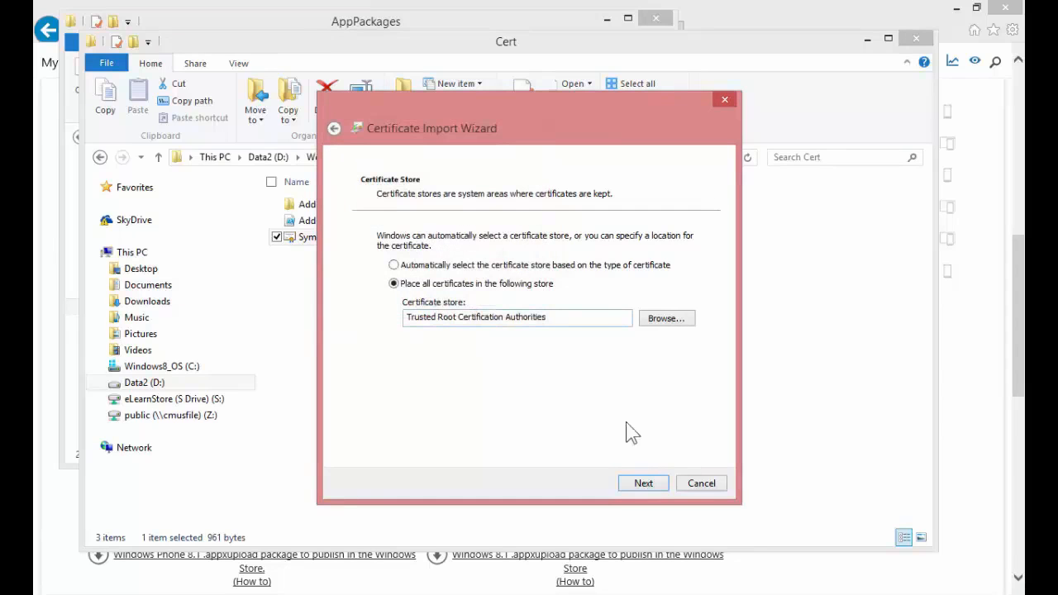
{"action": "left_click", "coordinate": [658, 487]}
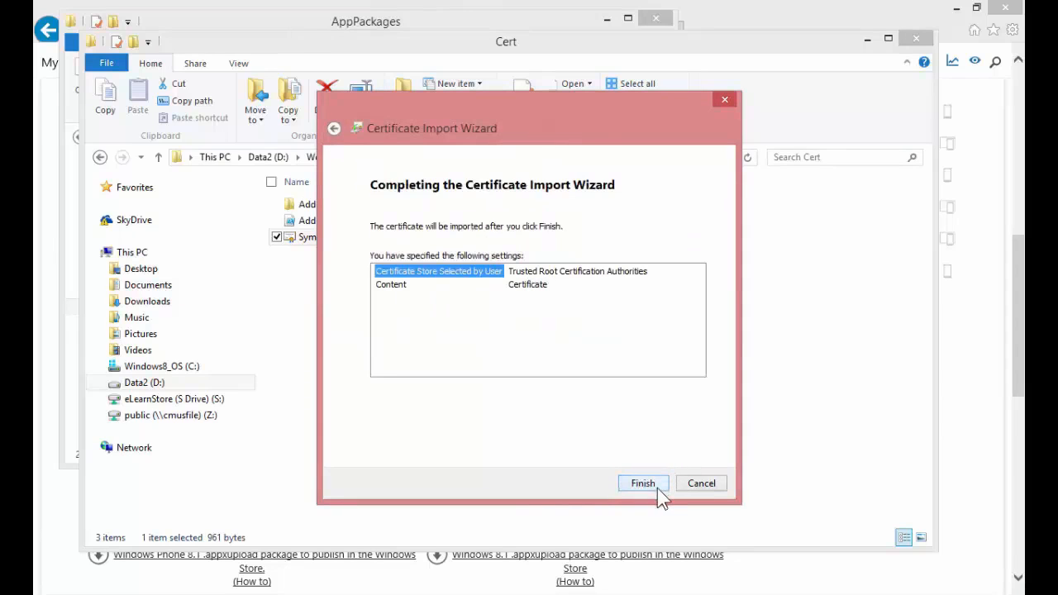
{"action": "left_click", "coordinate": [643, 483]}
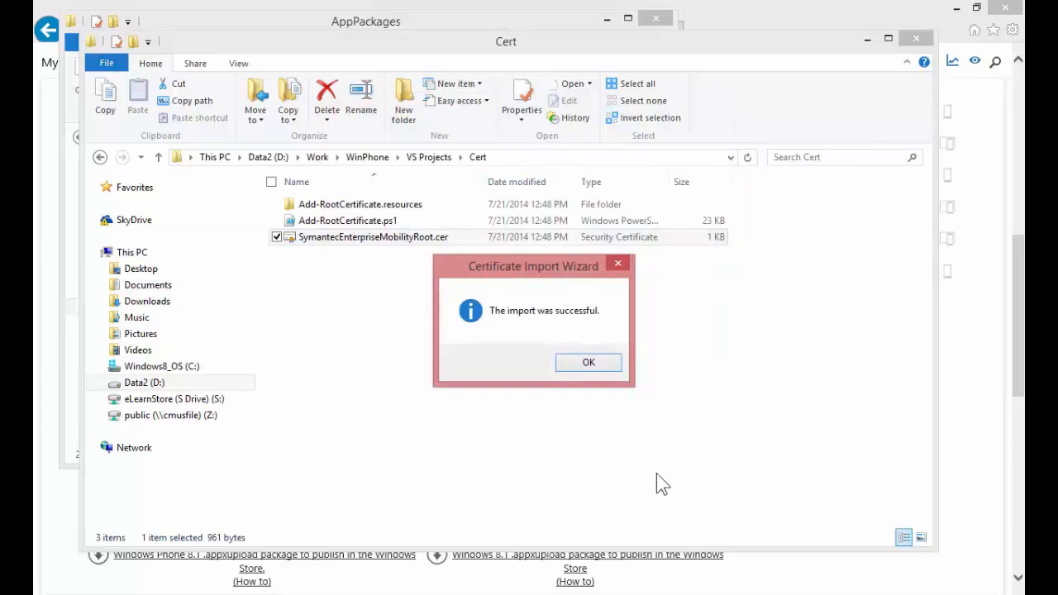
{"action": "left_click", "coordinate": [610, 370]}
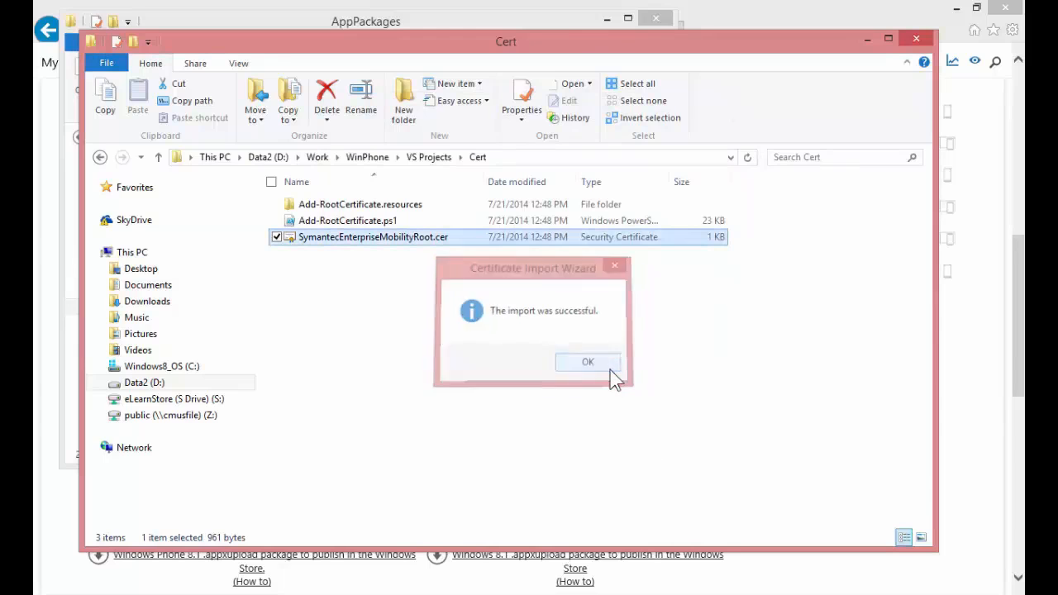